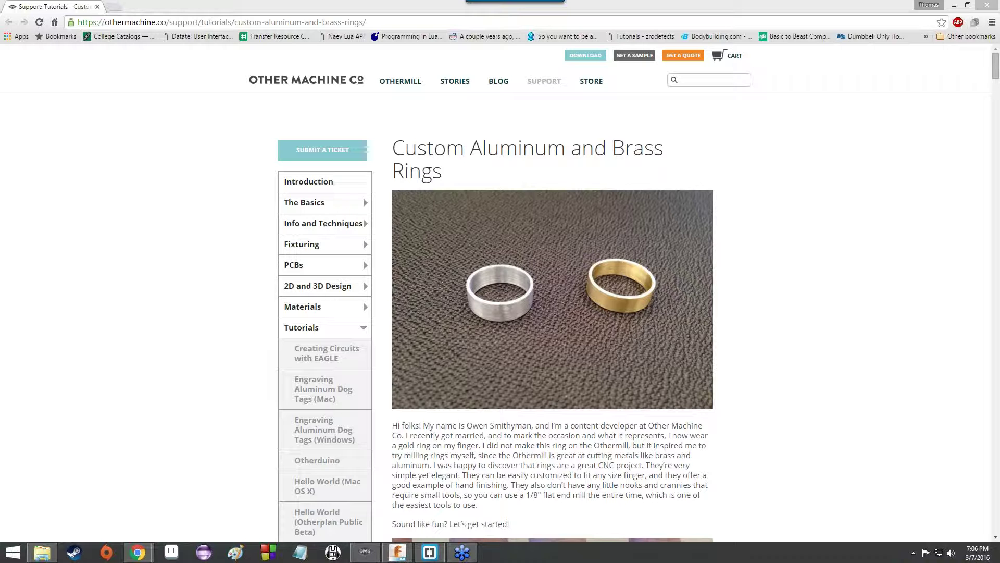
# - Read the custom ring tutorial's introduction and its Step 1 list of tools, materials and files
pyautogui.scroll(-7, 199, 274)
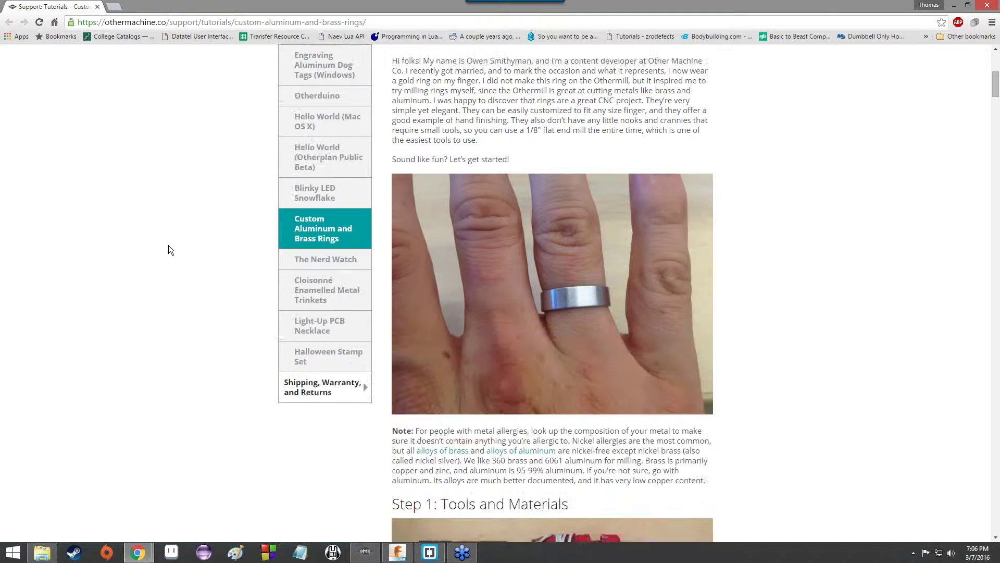
pyautogui.scroll(-3, 195, 230)
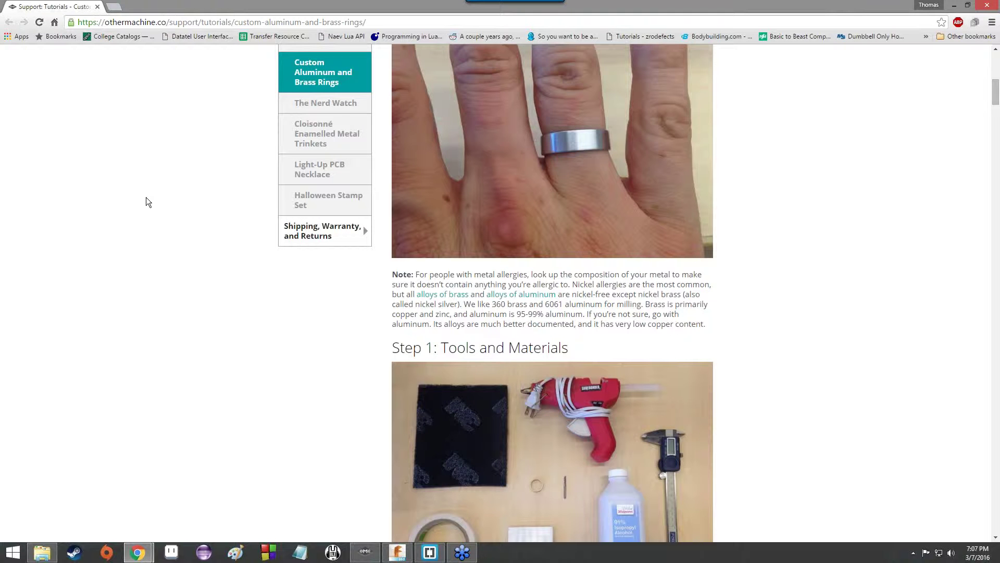
pyautogui.scroll(-2, 148, 202)
pyautogui.scroll(-5, 163, 177)
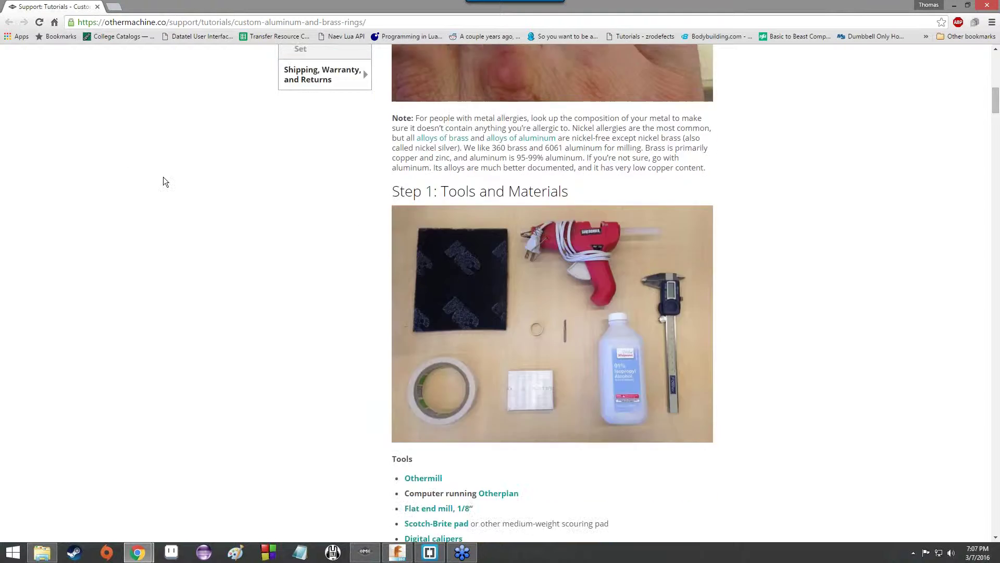
pyautogui.scroll(-7, 177, 270)
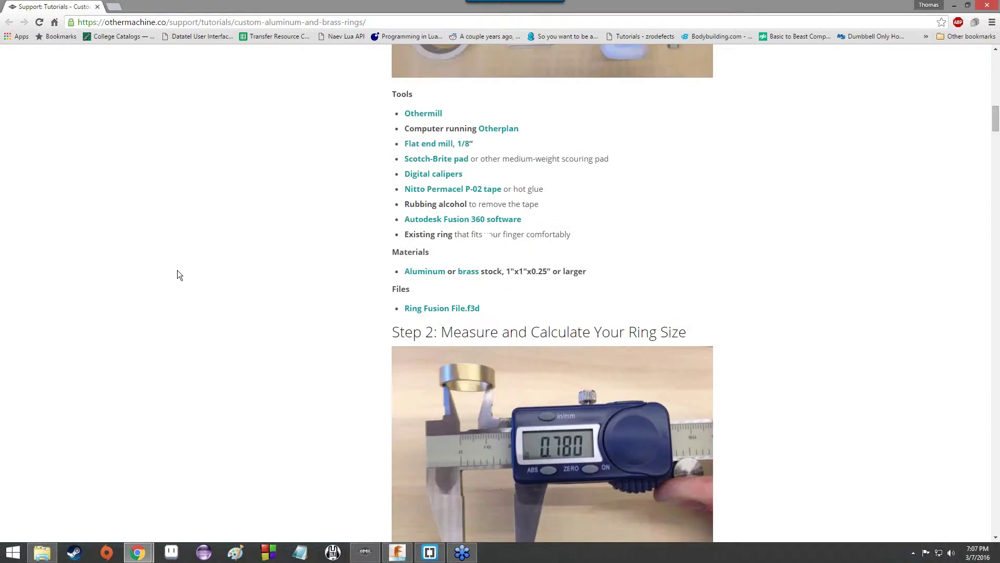
pyautogui.scroll(7, 176, 272)
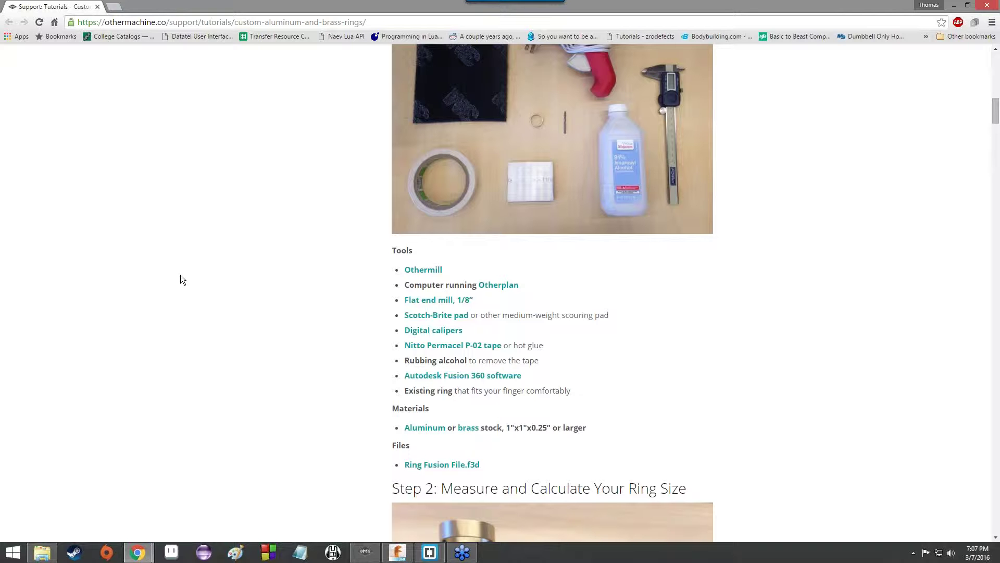
pyautogui.rightClick(444, 463)
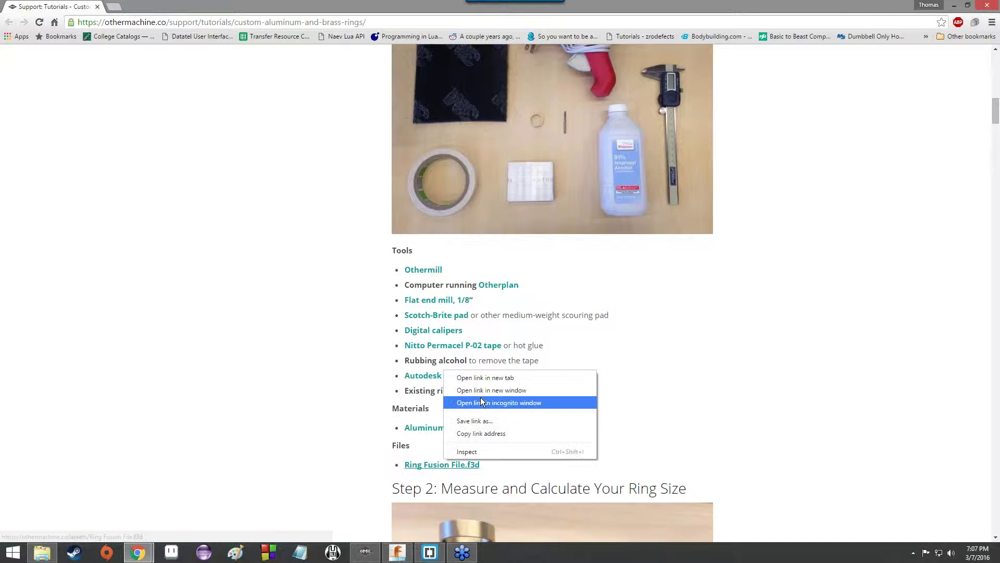
pyautogui.click(495, 433)
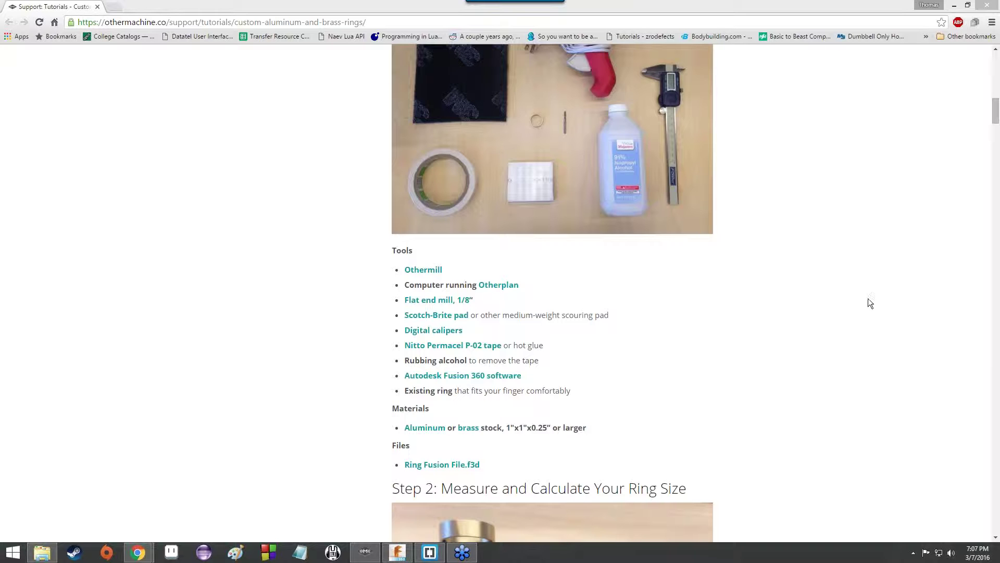
pyautogui.click(442, 465)
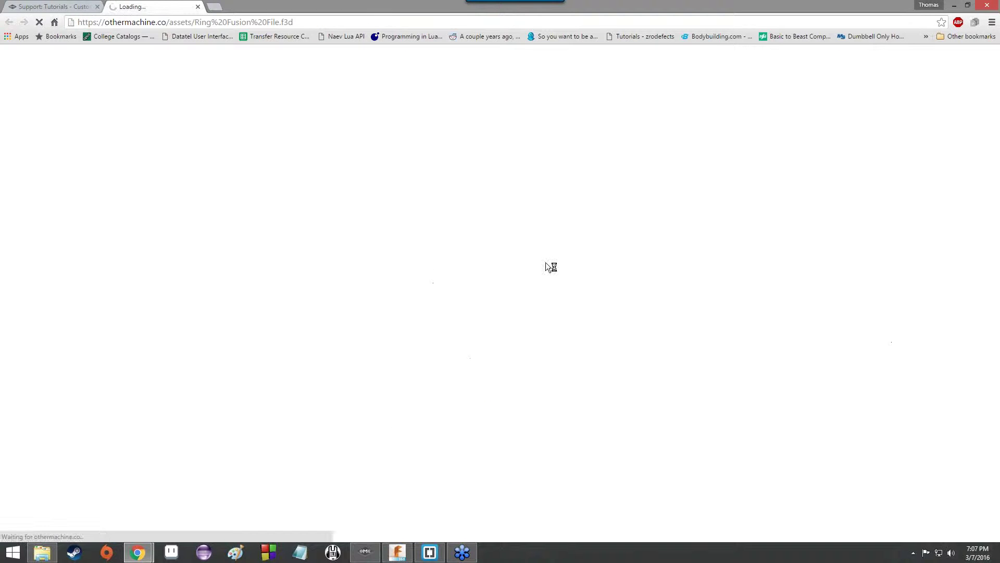
pyautogui.click(105, 527)
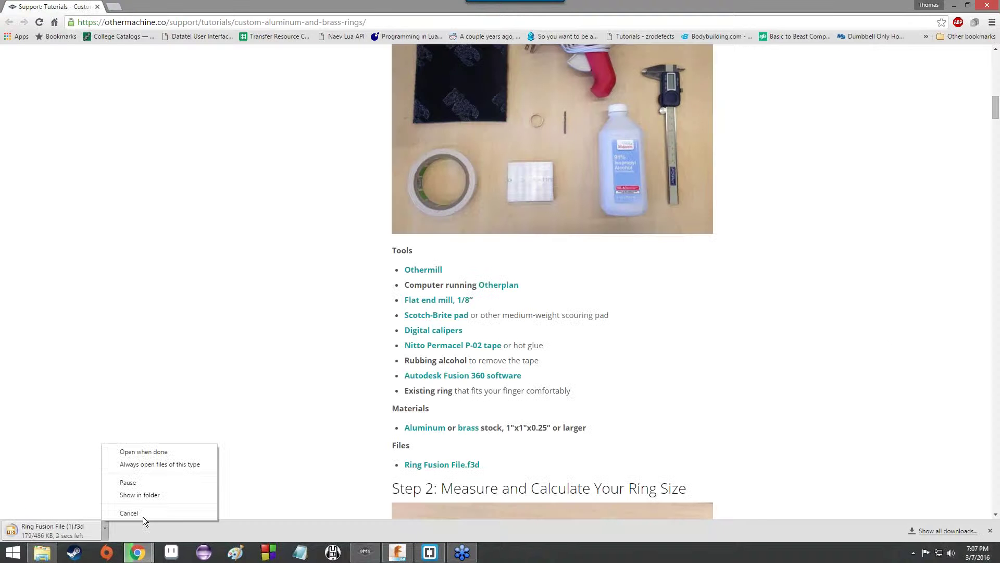
pyautogui.click(145, 512)
pyautogui.click(104, 527)
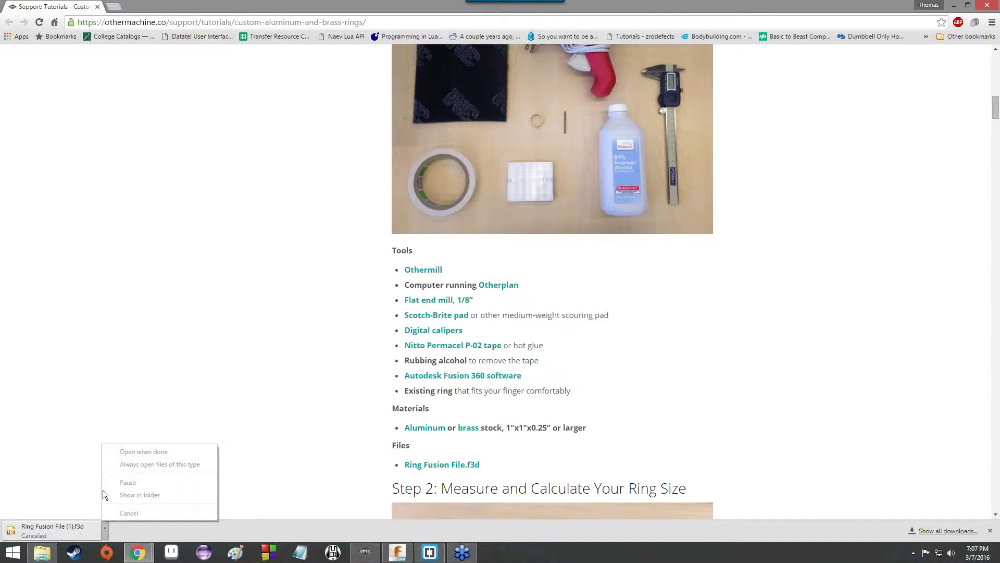
pyautogui.click(100, 515)
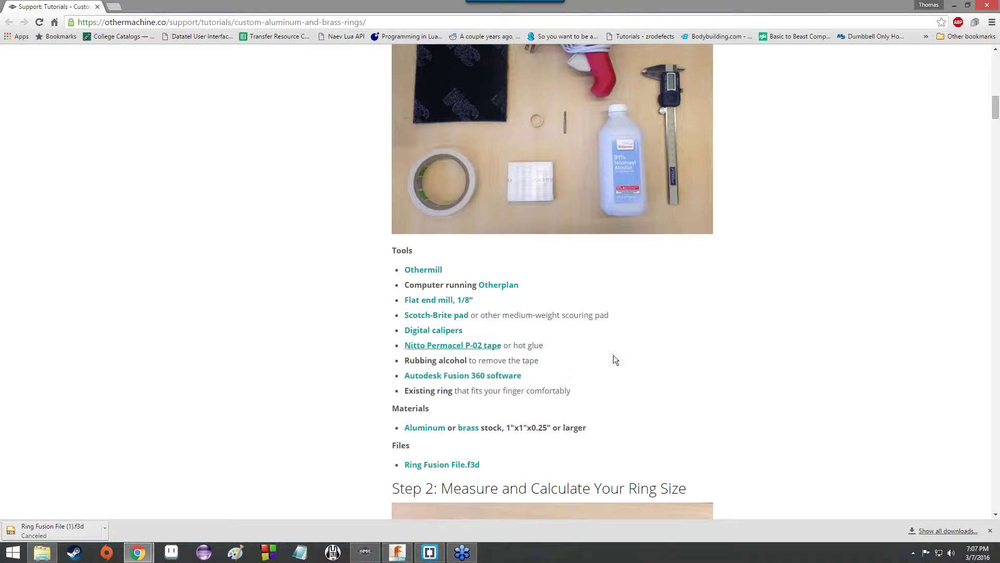
pyautogui.click(955, 8)
pyautogui.click(990, 530)
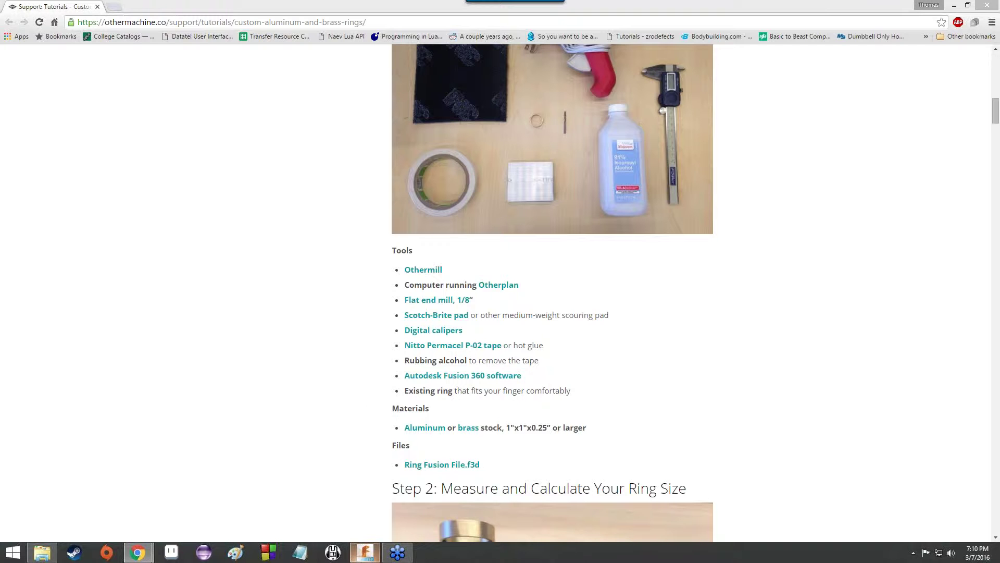
# - Switch to Autodesk Fusion 360 and close the two modified untitled designs without saving, keeping only the empty design open
pyautogui.click(365, 553)
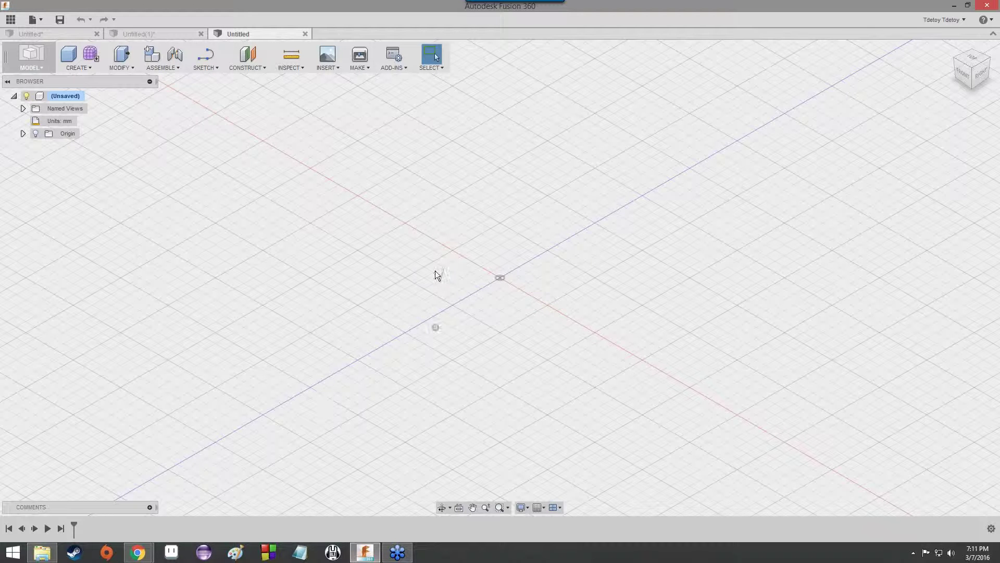
pyautogui.moveTo(437, 275)
pyautogui.mouseDown()
pyautogui.moveTo(292, 295)
pyautogui.moveTo(590, 342)
pyautogui.mouseUp()
pyautogui.moveTo(590, 341); pyautogui.dragTo(592, 341, button='right')
pyautogui.moveTo(453, 342)
pyautogui.mouseDown(button='right')
pyautogui.moveTo(604, 333)
pyautogui.moveTo(382, 383)
pyautogui.moveTo(448, 383)
pyautogui.mouseUp(button='right')
pyautogui.click(201, 34)
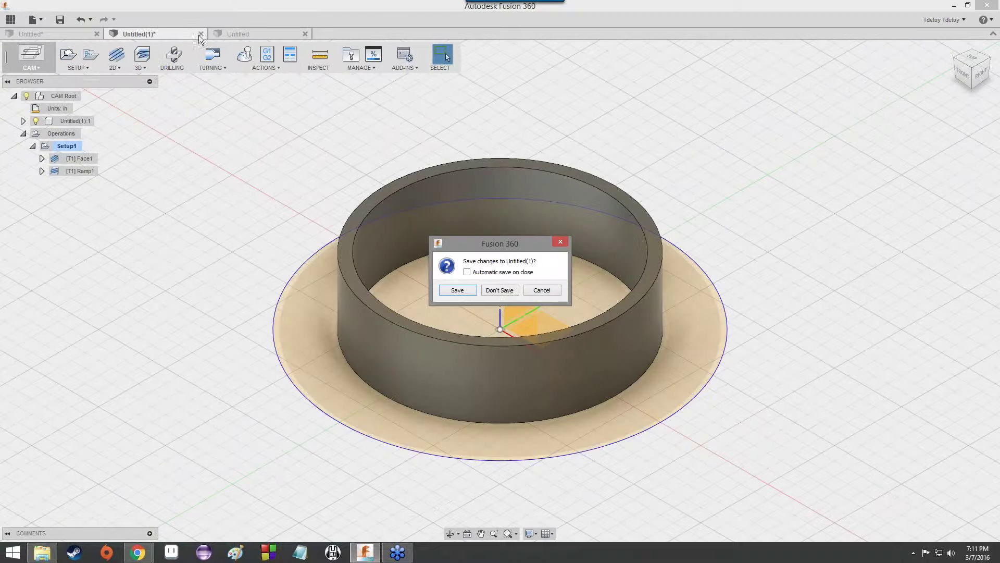
pyautogui.click(508, 290)
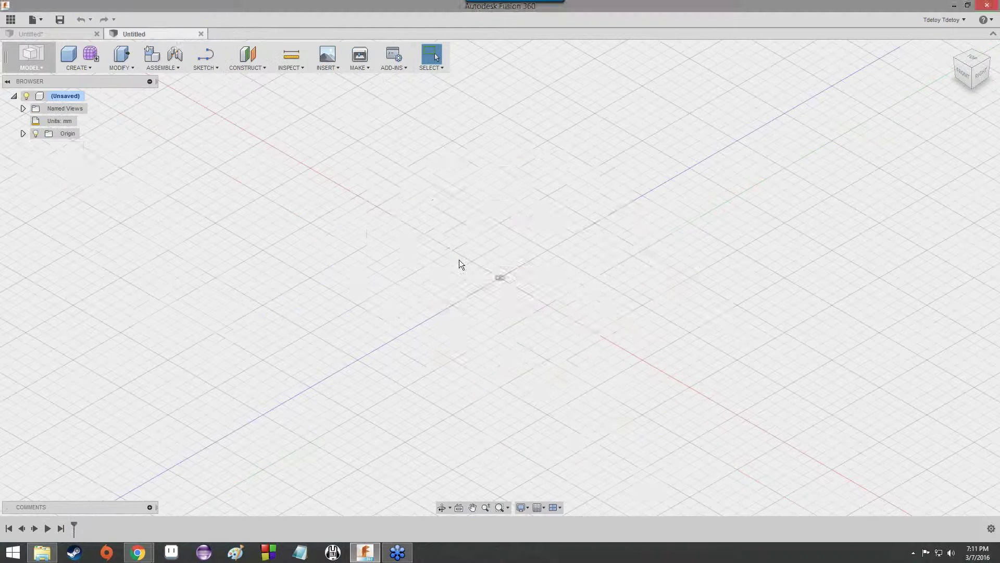
pyautogui.click(96, 34)
pyautogui.click(498, 290)
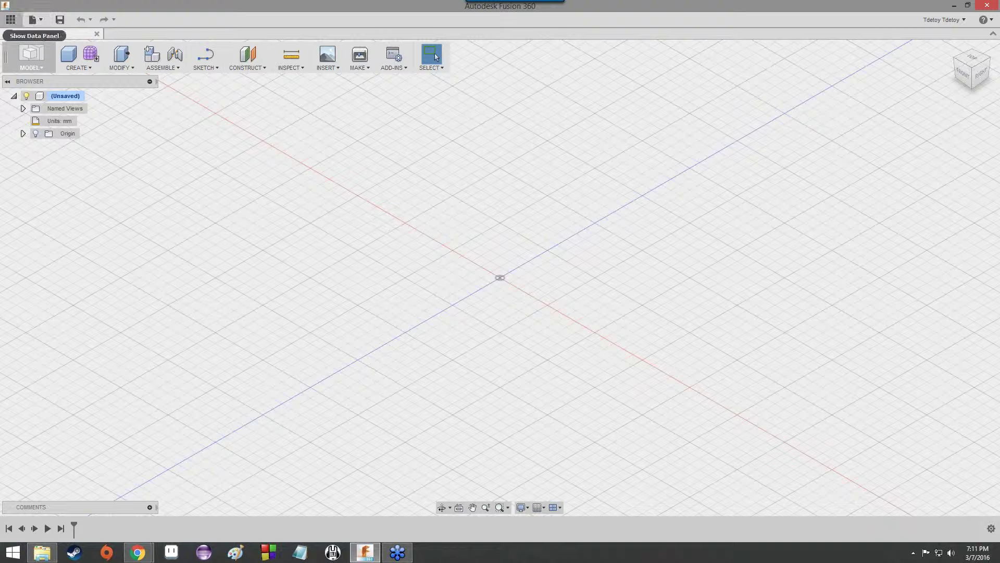
# - Create a new design from the file Ring Fusion File.f3d in the Downloads folder
pyautogui.click(47, 23)
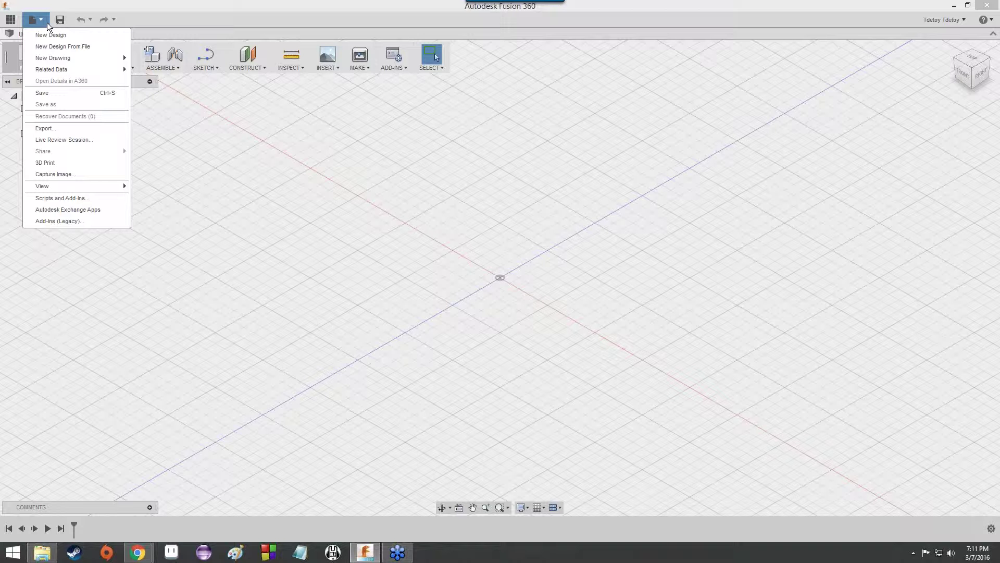
pyautogui.moveTo(58, 56)
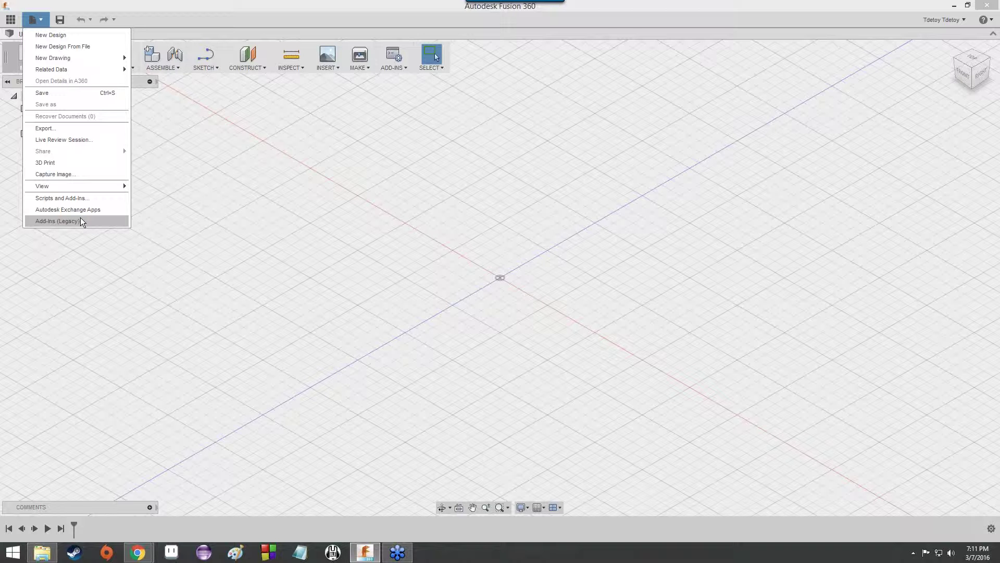
pyautogui.click(88, 49)
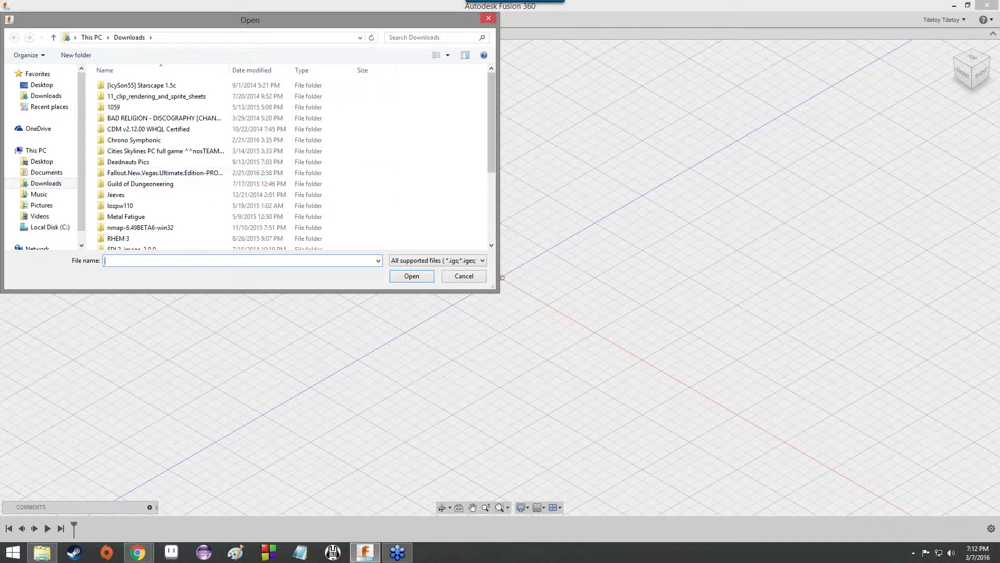
pyautogui.scroll(-4, 484, 190)
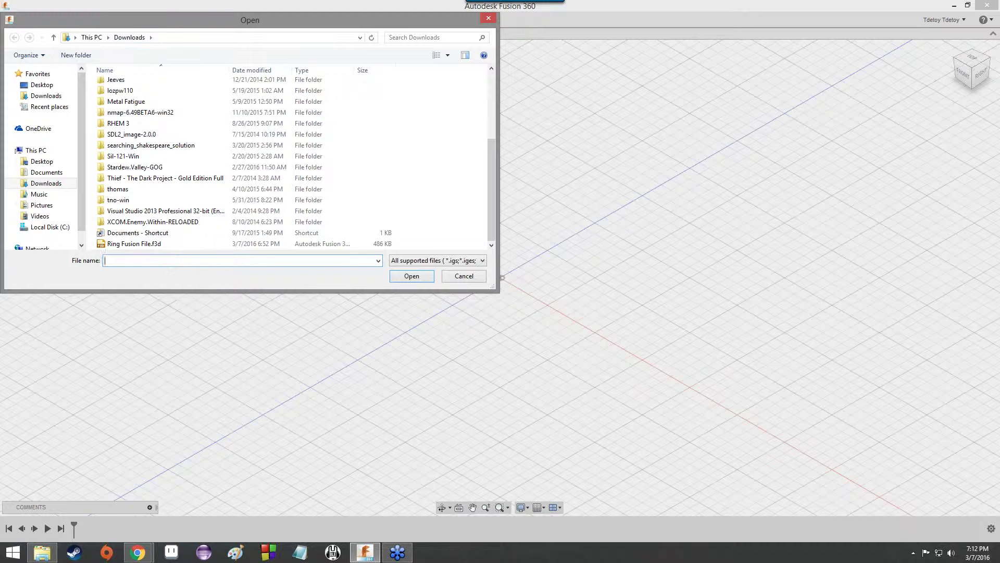
pyautogui.click(184, 243)
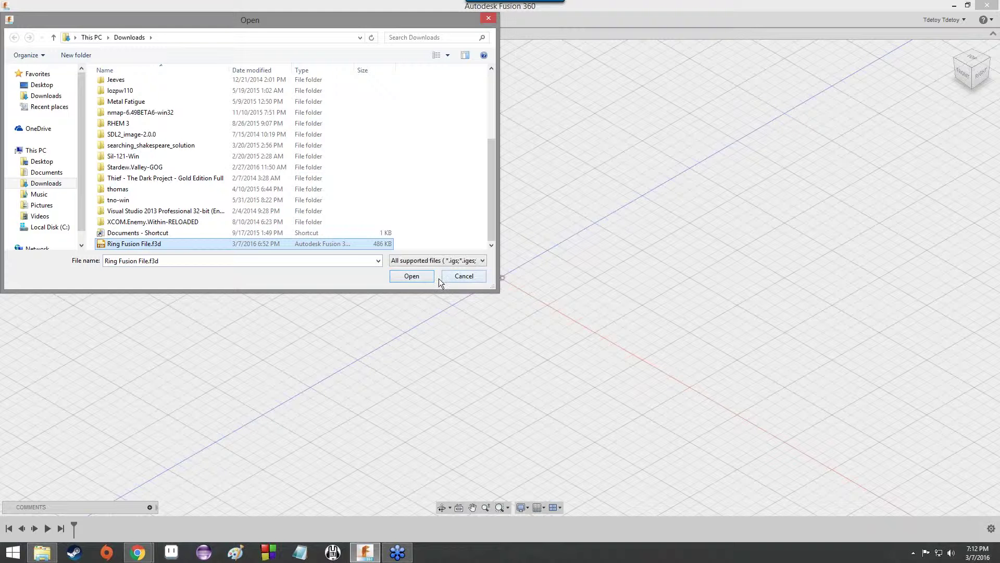
pyautogui.click(417, 277)
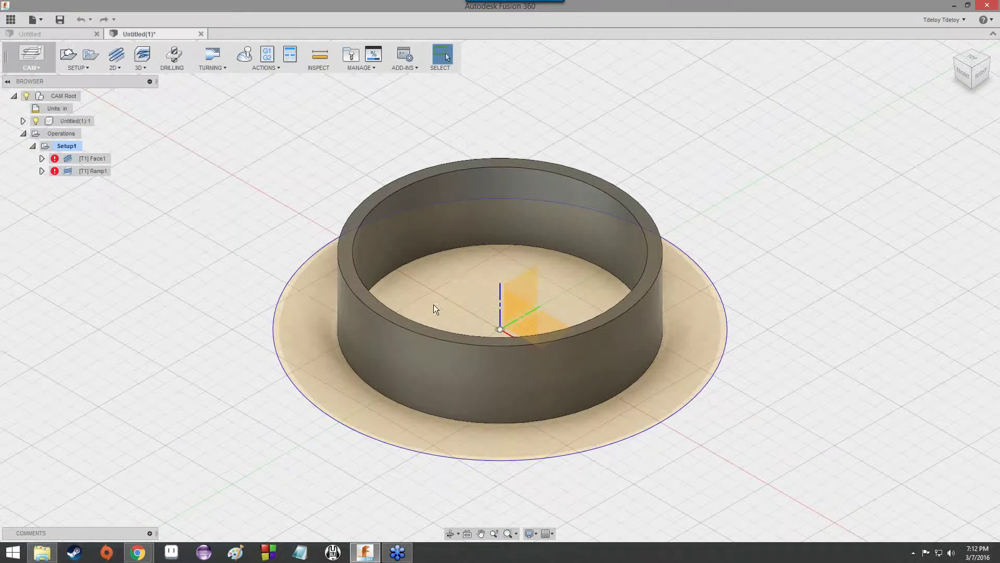
# - Examine the imported ring model and its surrounding circular outline up close and from a higher, near-top viewing angle
pyautogui.scroll(2, 460, 268)
pyautogui.scroll(-8, 456, 302)
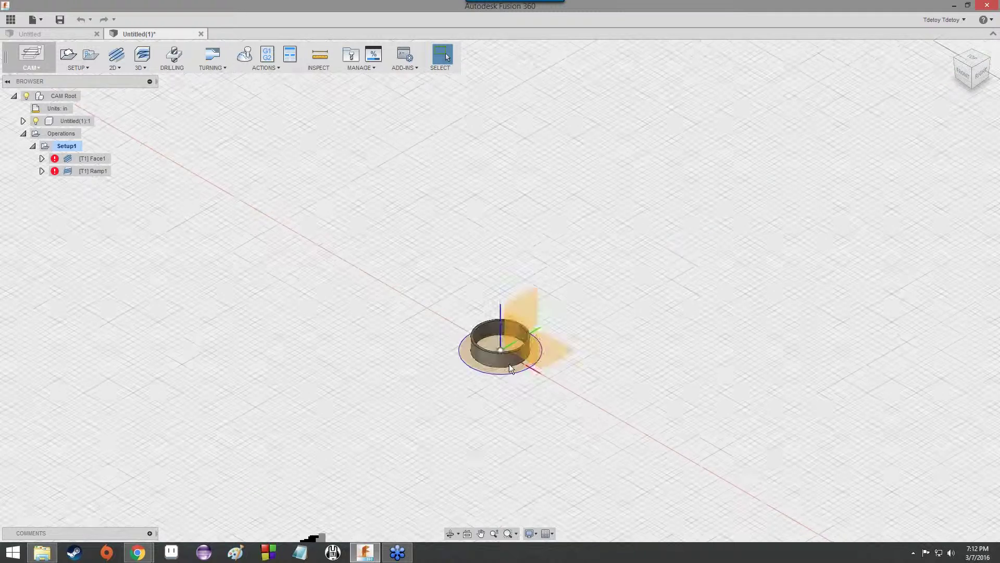
pyautogui.scroll(3, 495, 344)
pyautogui.scroll(-8, 493, 361)
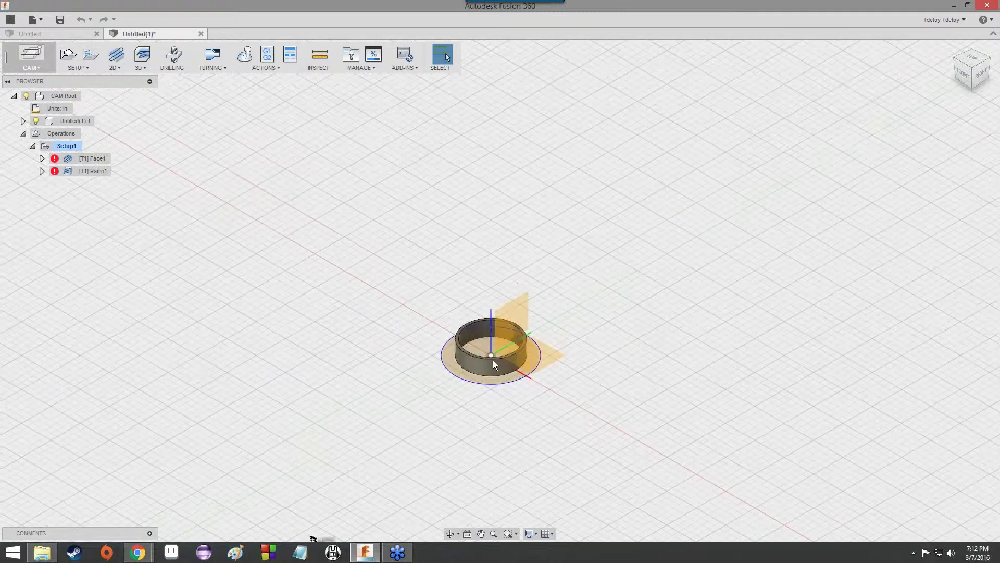
pyautogui.scroll(3, 486, 330)
pyautogui.scroll(3, 486, 329)
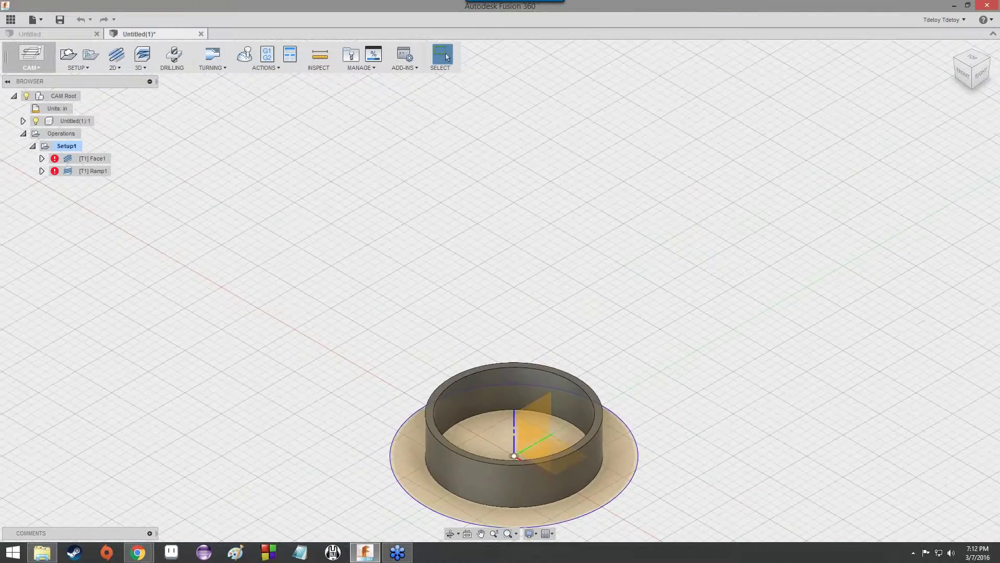
pyautogui.scroll(-1, 510, 339)
pyautogui.moveTo(513, 338); pyautogui.dragTo(528, 212, button='middle')
pyautogui.scroll(-1, 527, 213)
pyautogui.scroll(6, 507, 262)
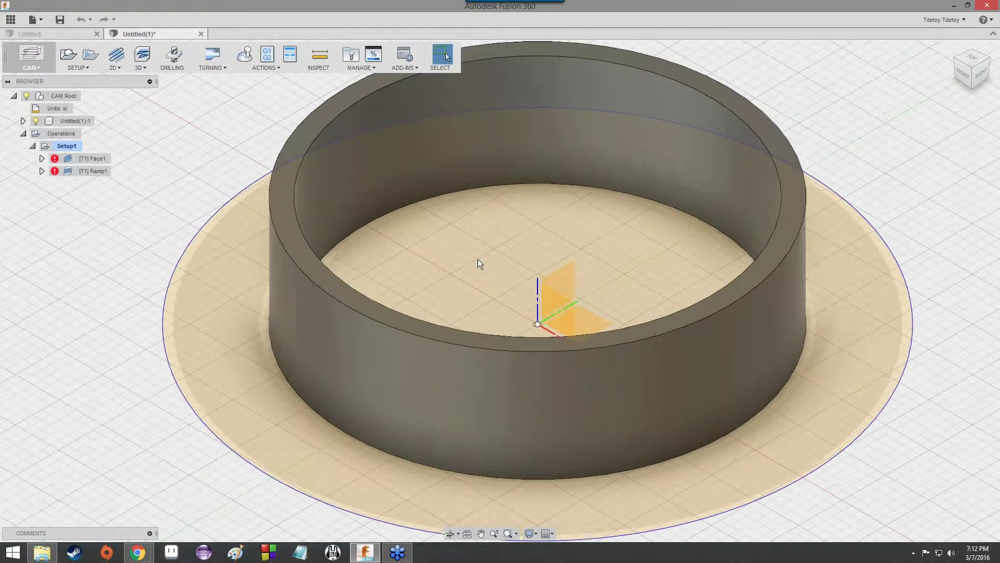
pyautogui.scroll(-3, 486, 271)
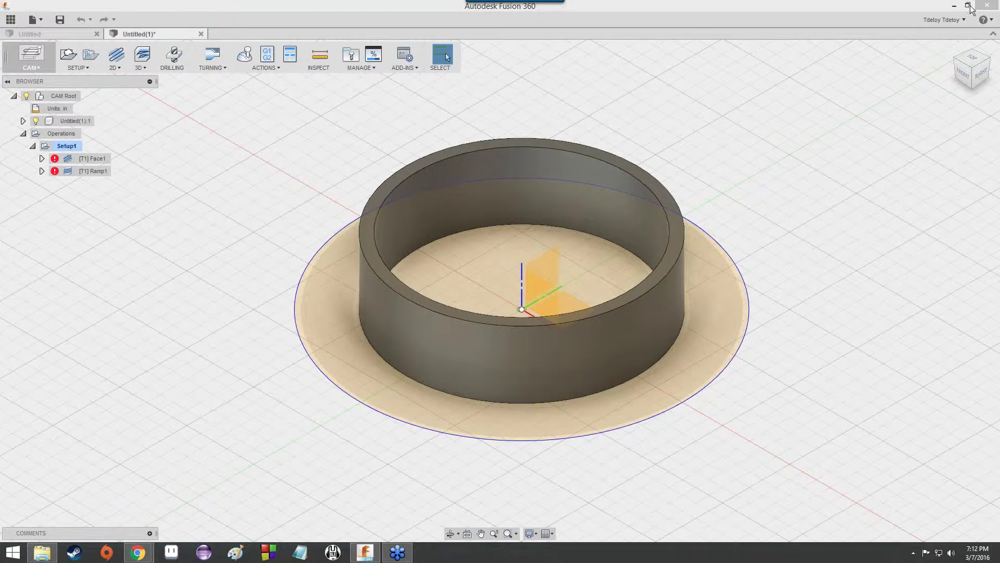
pyautogui.moveTo(972, 70)
pyautogui.mouseDown()
pyautogui.moveTo(931, 99)
pyautogui.moveTo(943, 68)
pyautogui.moveTo(959, 86)
pyautogui.moveTo(972, 60)
pyautogui.moveTo(979, 73)
pyautogui.moveTo(982, 56)
pyautogui.moveTo(990, 89)
pyautogui.moveTo(976, 55)
pyautogui.moveTo(969, 110)
pyautogui.moveTo(977, 65)
pyautogui.moveTo(992, 64)
pyautogui.moveTo(982, 79)
pyautogui.moveTo(973, 57)
pyautogui.moveTo(984, 51)
pyautogui.moveTo(978, 80)
pyautogui.moveTo(972, 54)
pyautogui.mouseUp()
pyautogui.click(972, 54)
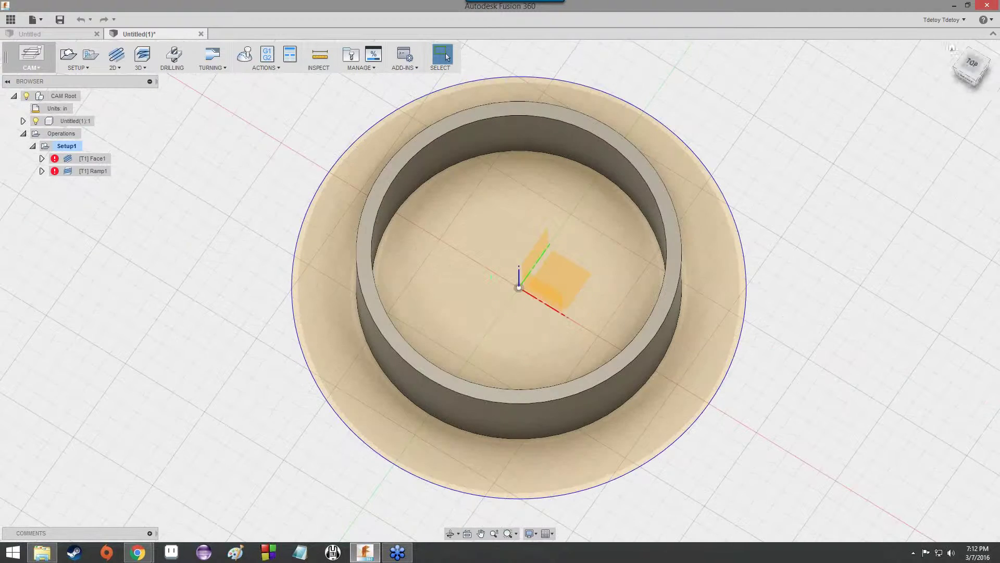
# - Close the empty untitled design and switch the ring design from the CAM workspace to the Model workspace
pyautogui.click(96, 34)
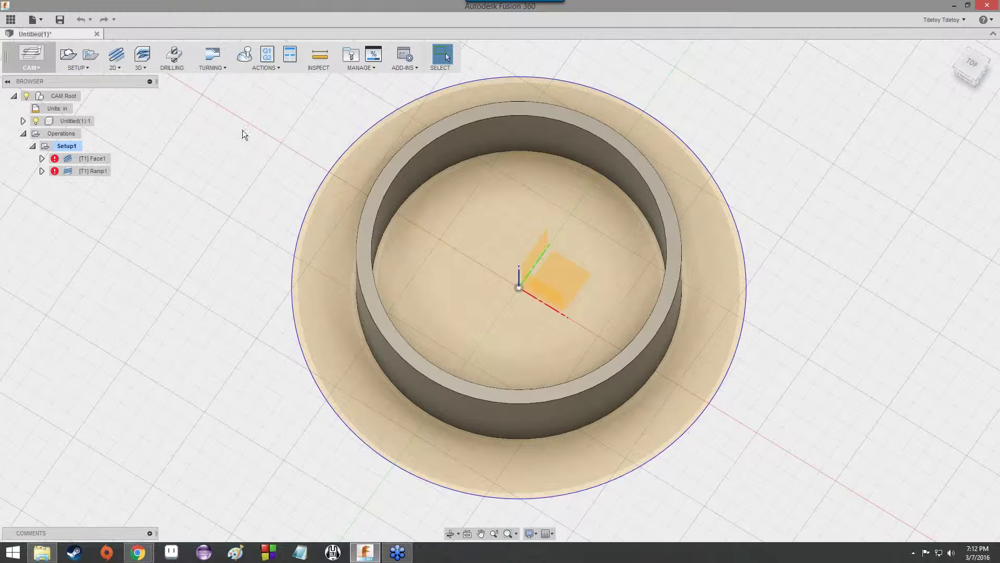
pyautogui.click(39, 23)
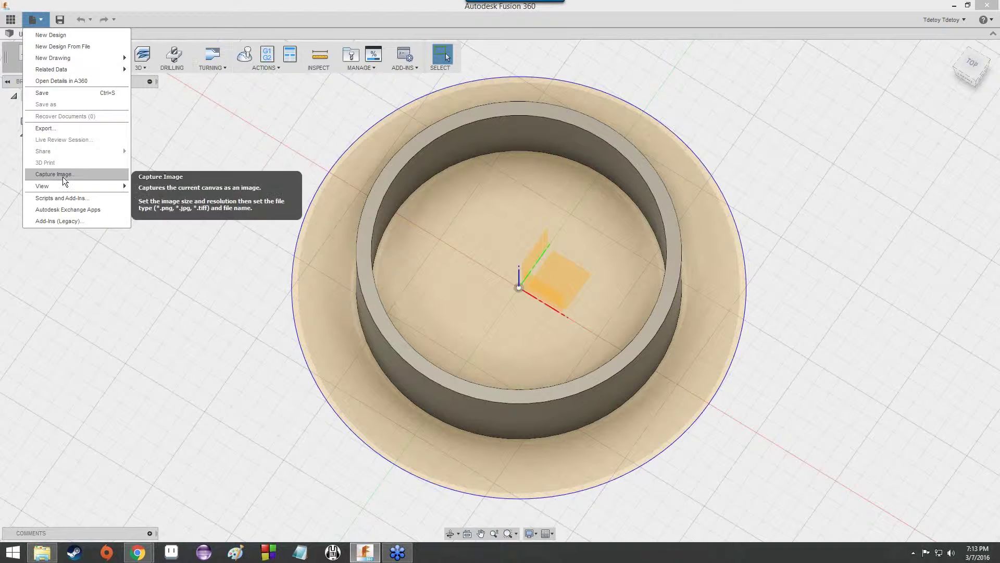
pyautogui.moveTo(65, 187)
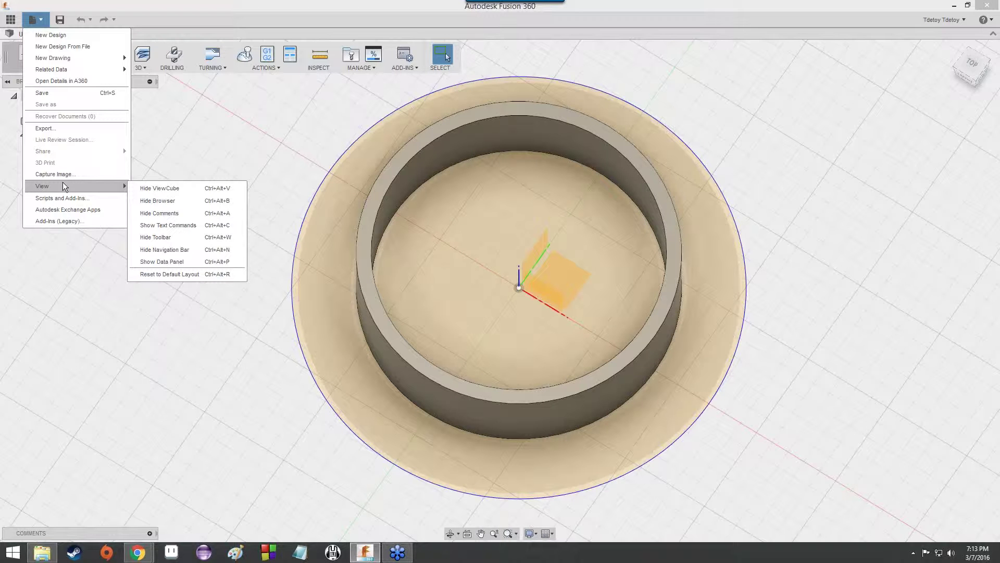
pyautogui.click(44, 17)
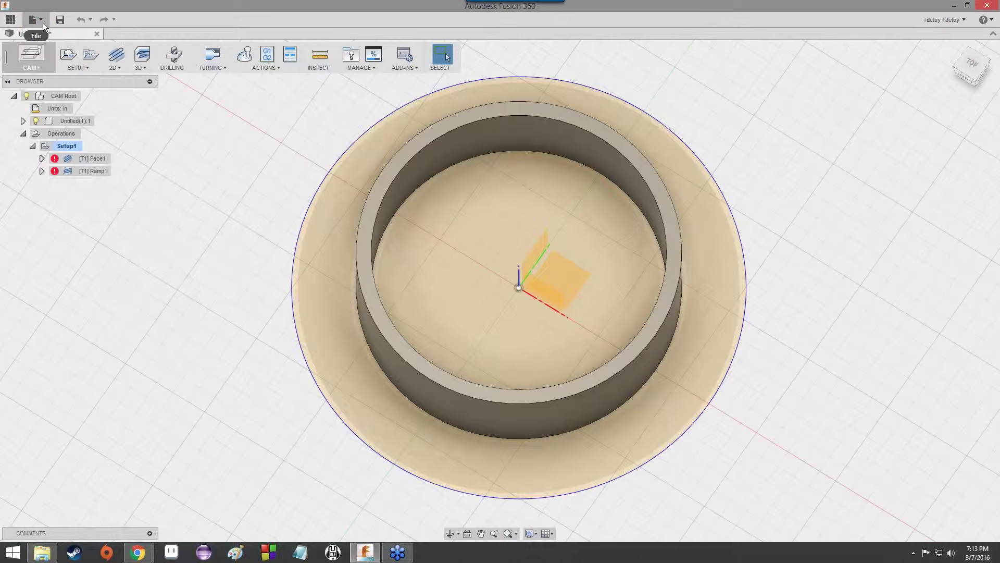
pyautogui.click(39, 59)
pyautogui.click(39, 80)
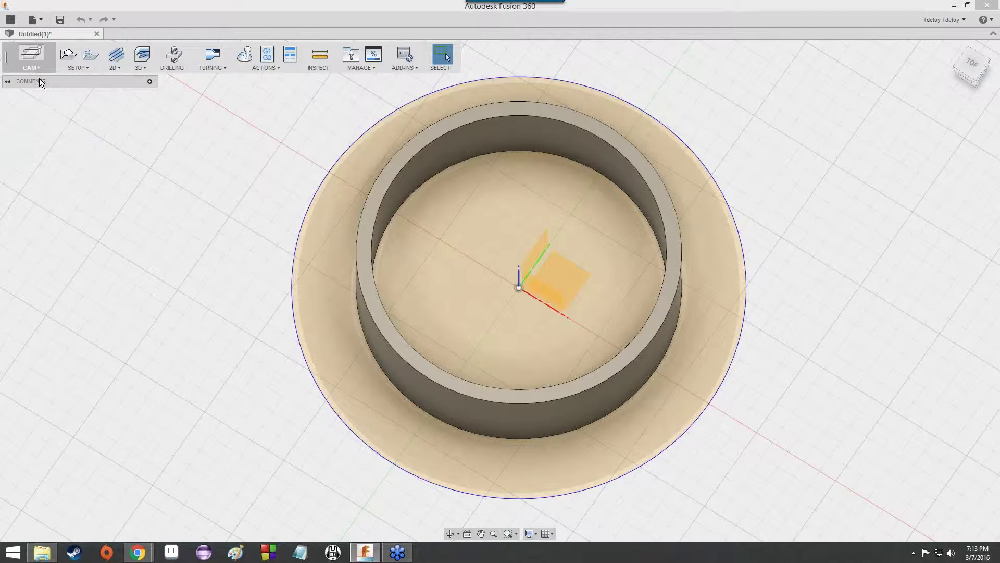
pyautogui.click(47, 20)
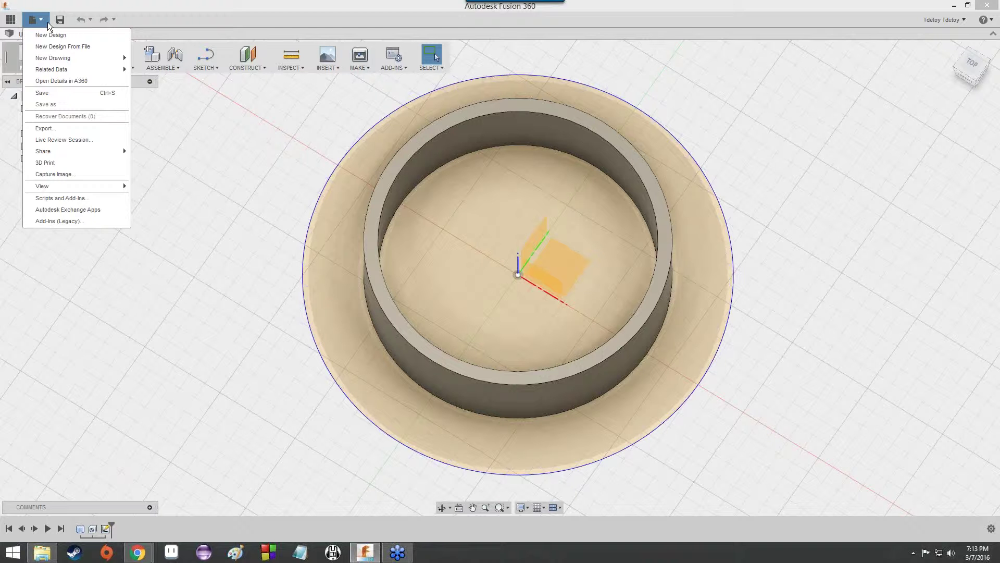
pyautogui.click(48, 21)
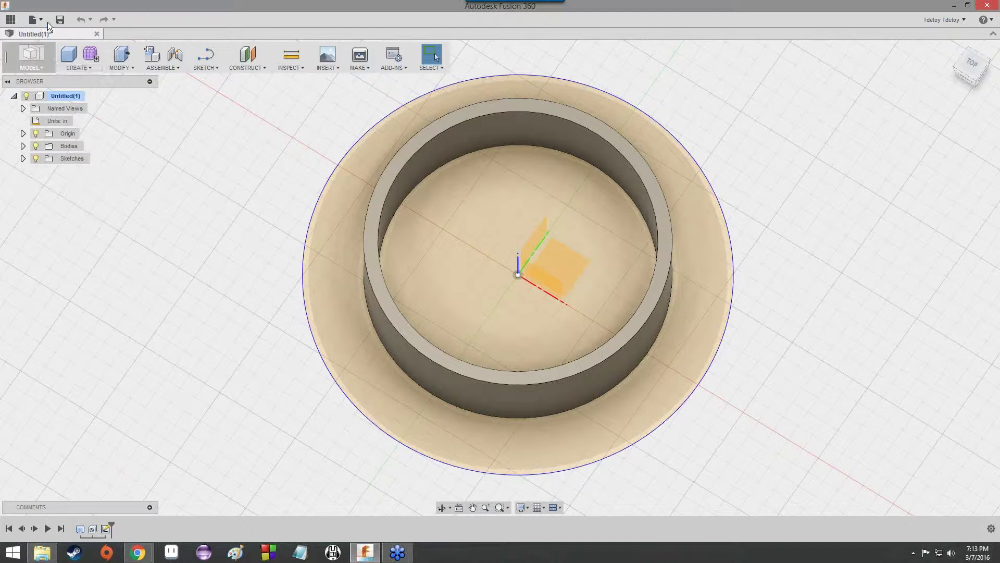
pyautogui.click(118, 69)
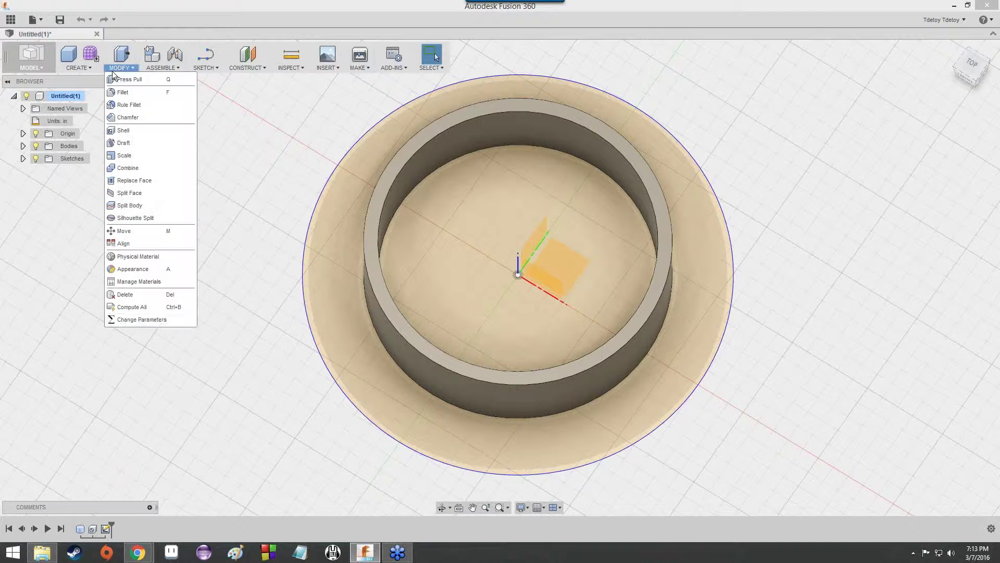
pyautogui.click(152, 319)
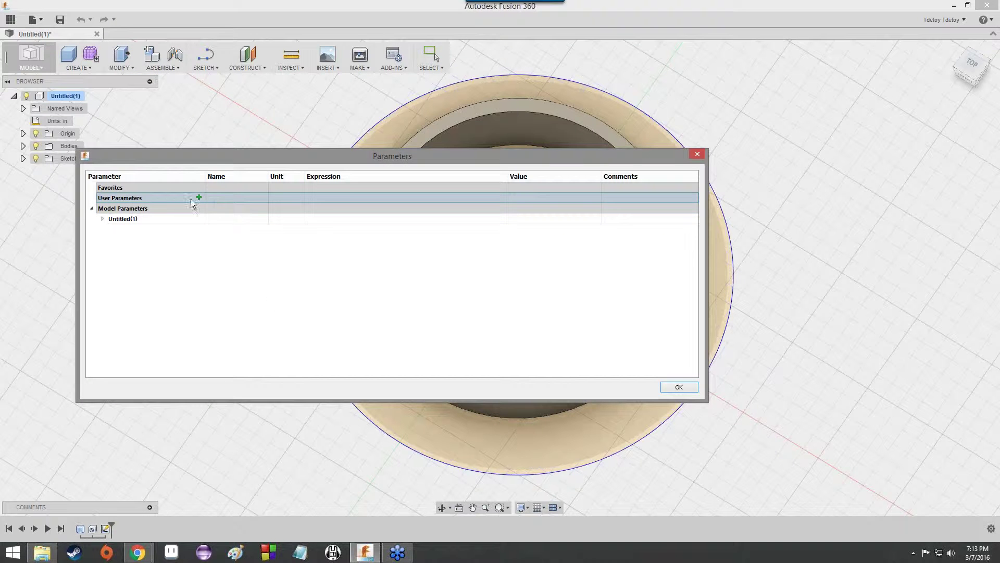
pyautogui.click(199, 198)
pyautogui.press('Escape')
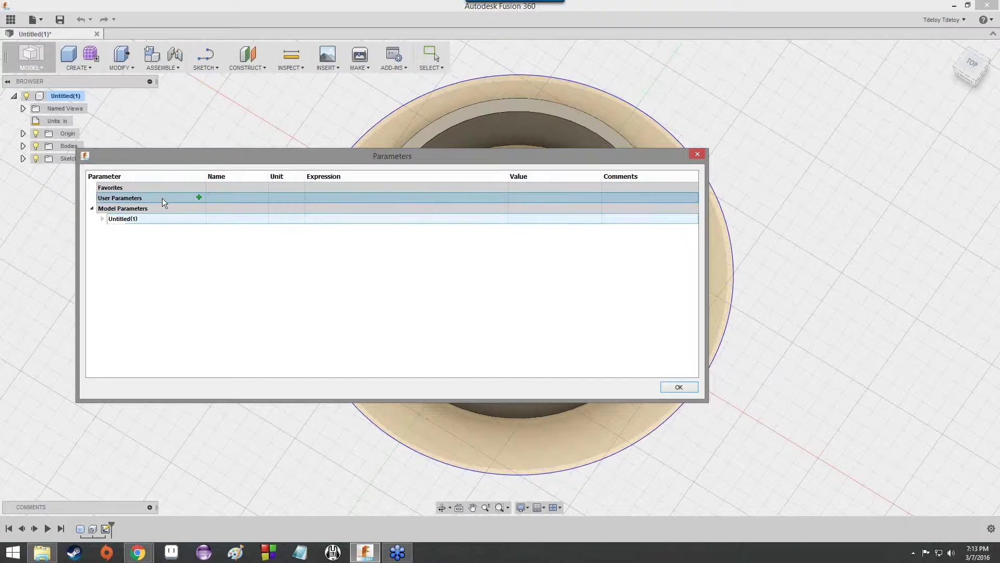
pyautogui.click(679, 388)
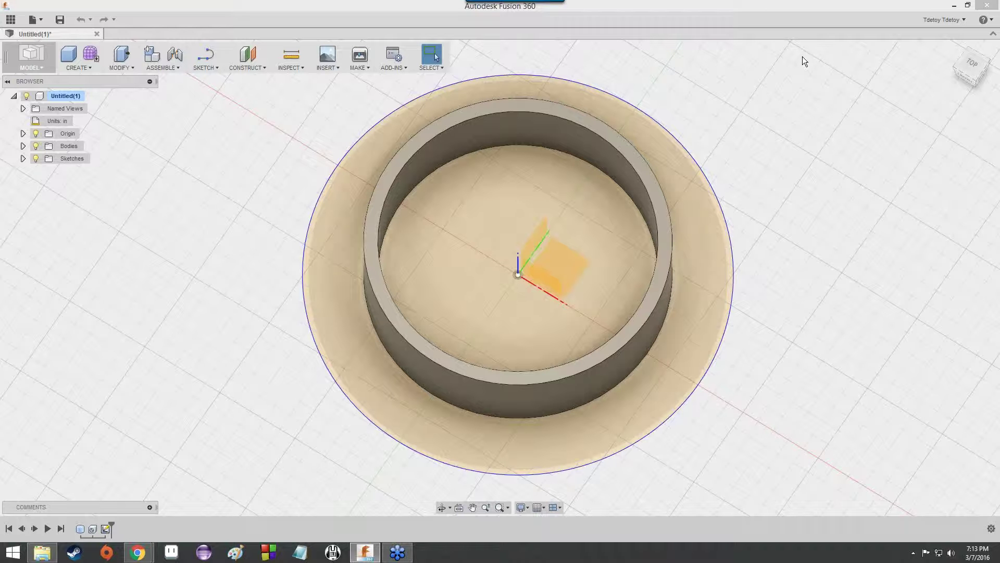
pyautogui.click(37, 24)
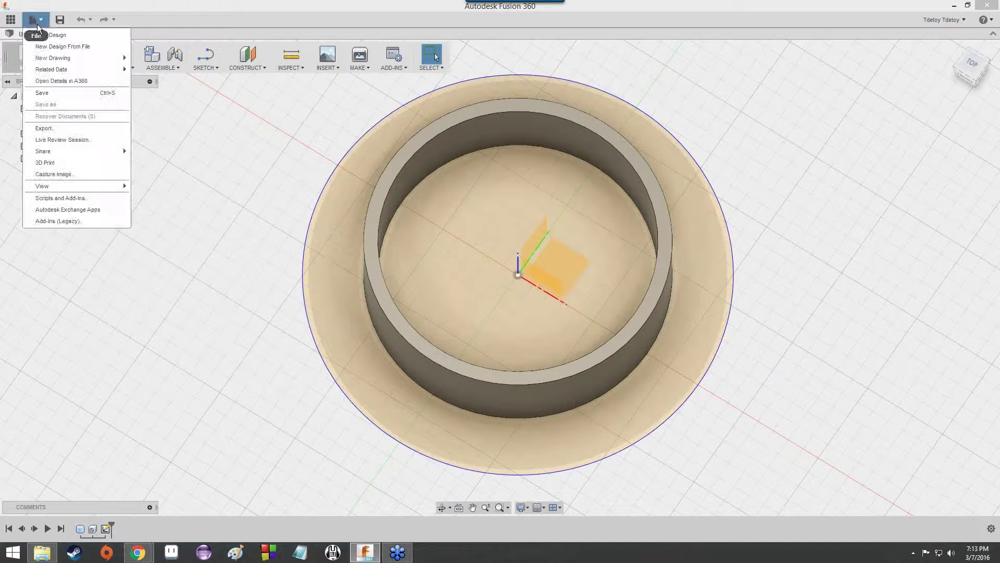
pyautogui.click(38, 23)
# - Open the design's model parameters and expand the cylinder and hole features to list their dimensions
pyautogui.click(116, 68)
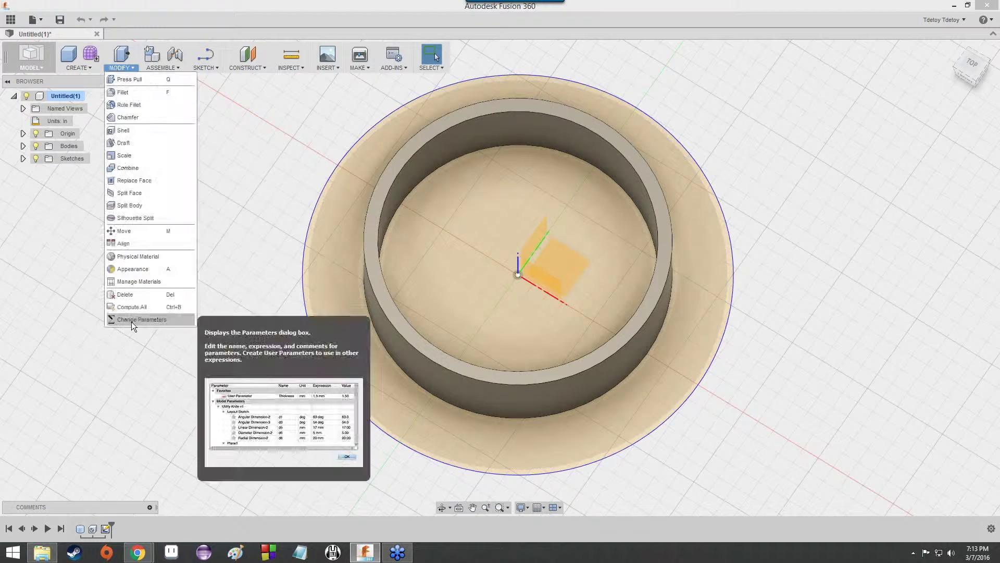
pyautogui.click(131, 320)
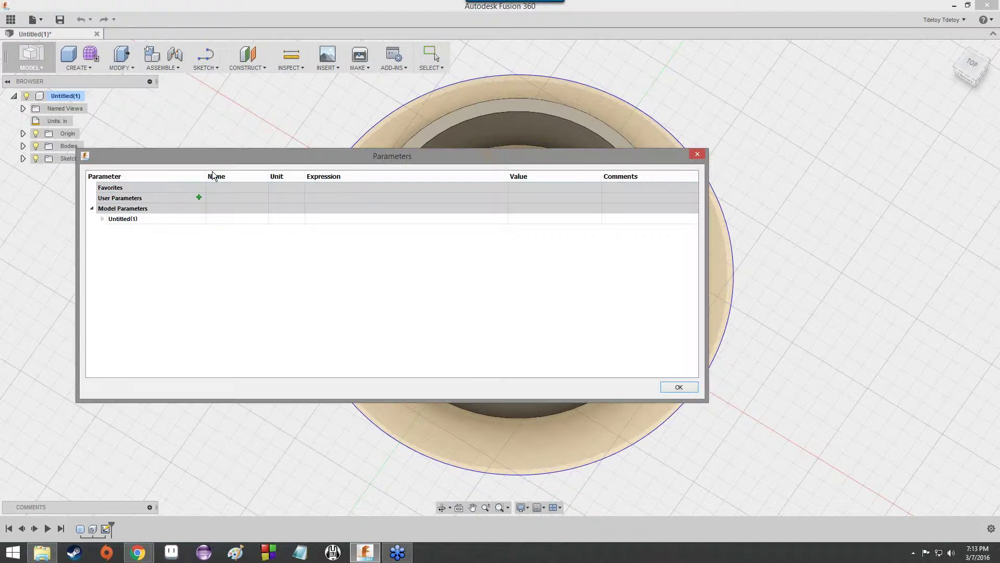
pyautogui.click(103, 220)
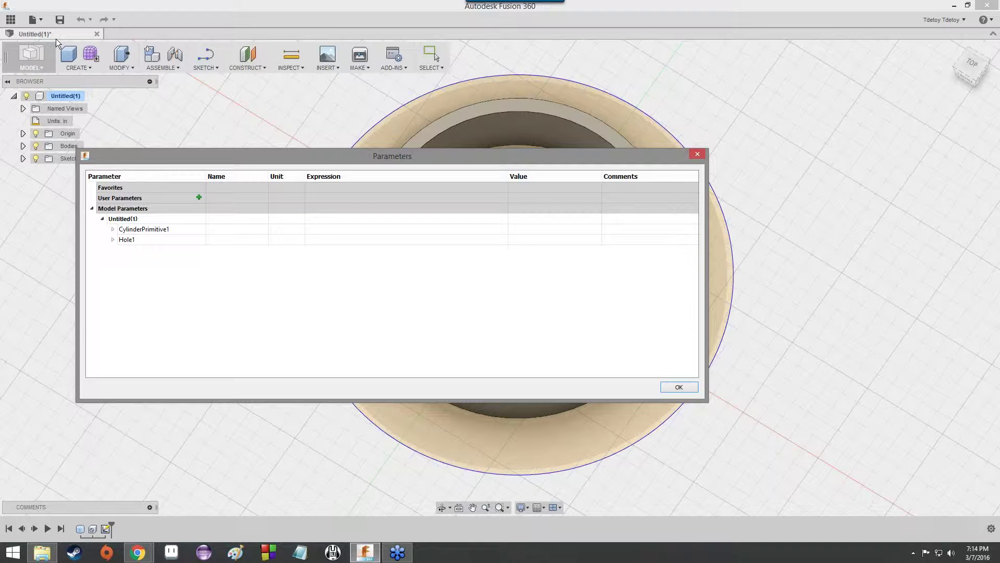
pyautogui.click(113, 239)
pyautogui.click(113, 230)
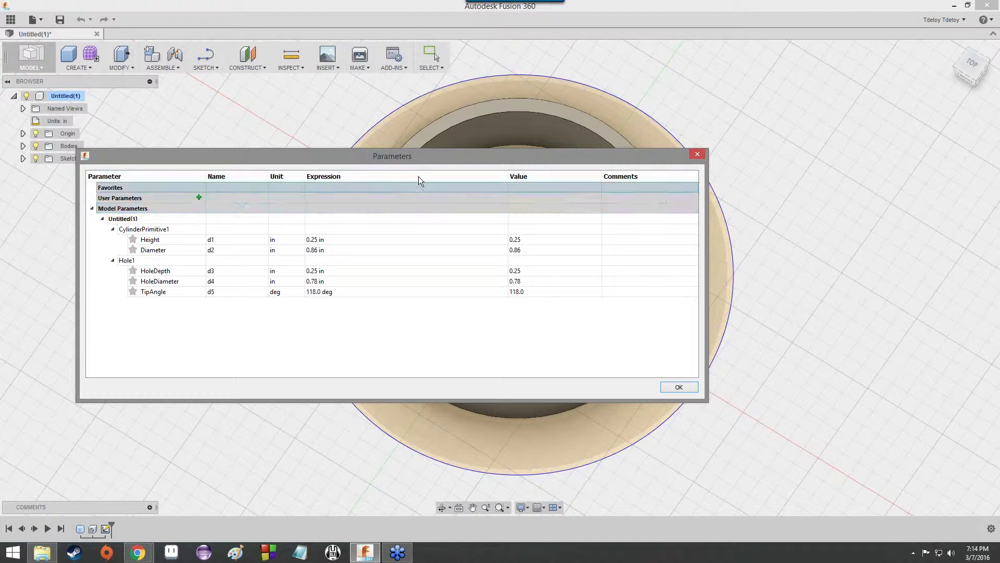
# - Move the Parameters dialog off the ring, trace its outer and inner circumferences with temporary markup, clear it and bring the dialog back
pyautogui.moveTo(417, 163); pyautogui.dragTo(451, 456)
pyautogui.click(762, 134)
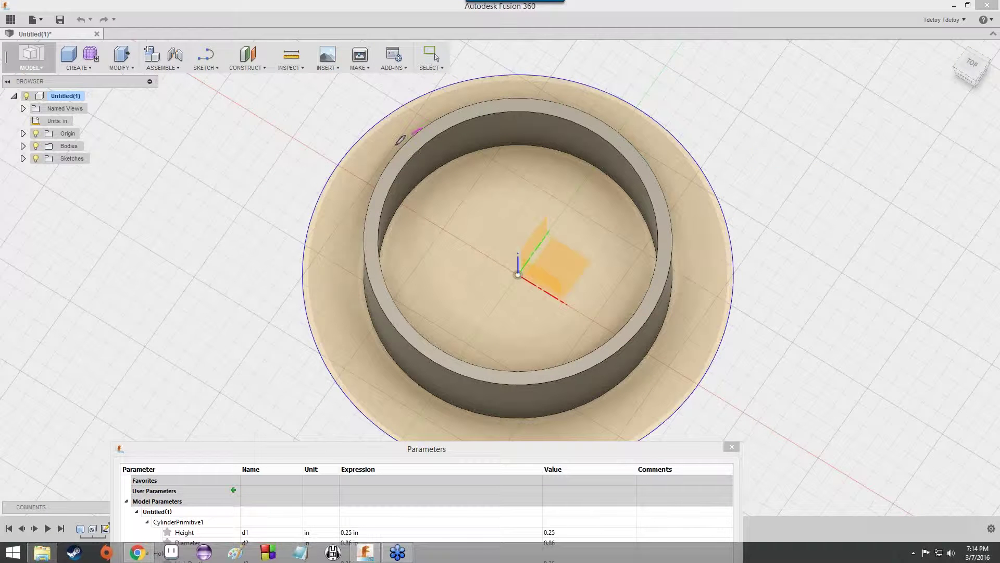
pyautogui.moveTo(421, 129)
pyautogui.mouseDown()
pyautogui.moveTo(377, 177)
pyautogui.moveTo(365, 289)
pyautogui.moveTo(450, 380)
pyautogui.moveTo(608, 370)
pyautogui.moveTo(672, 267)
pyautogui.moveTo(653, 159)
pyautogui.moveTo(518, 100)
pyautogui.moveTo(406, 136)
pyautogui.moveTo(388, 257)
pyautogui.moveTo(415, 320)
pyautogui.moveTo(501, 356)
pyautogui.moveTo(575, 339)
pyautogui.moveTo(640, 281)
pyautogui.moveTo(646, 180)
pyautogui.moveTo(587, 129)
pyautogui.moveTo(489, 130)
pyautogui.moveTo(427, 162)
pyautogui.mouseUp()
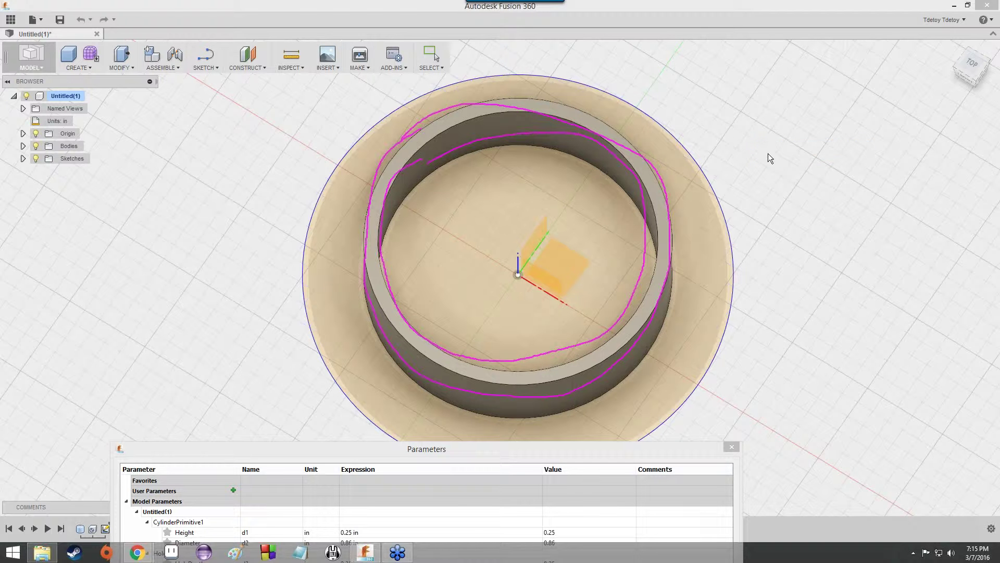
pyautogui.click(771, 197)
pyautogui.click(490, 442)
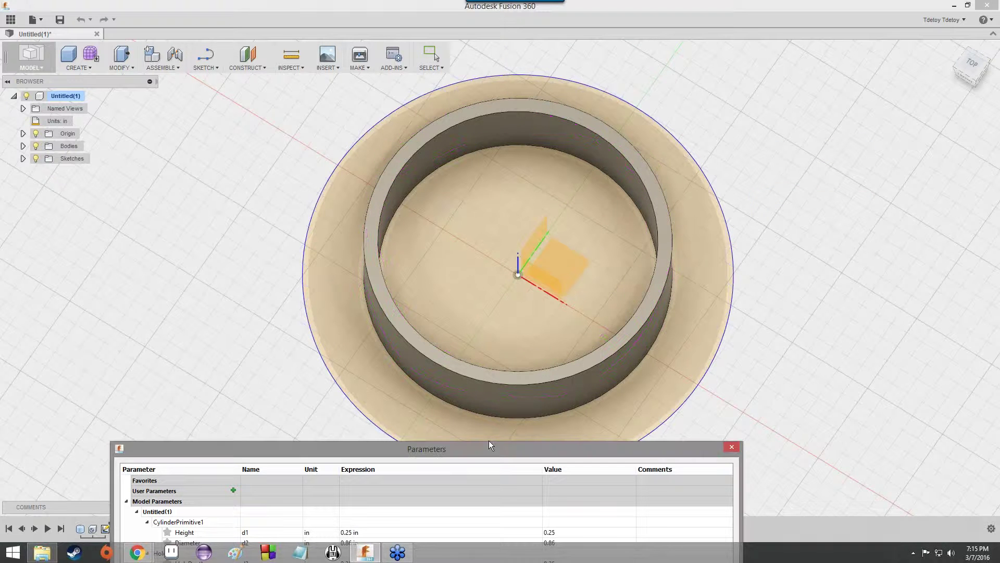
pyautogui.moveTo(439, 449); pyautogui.dragTo(434, 178)
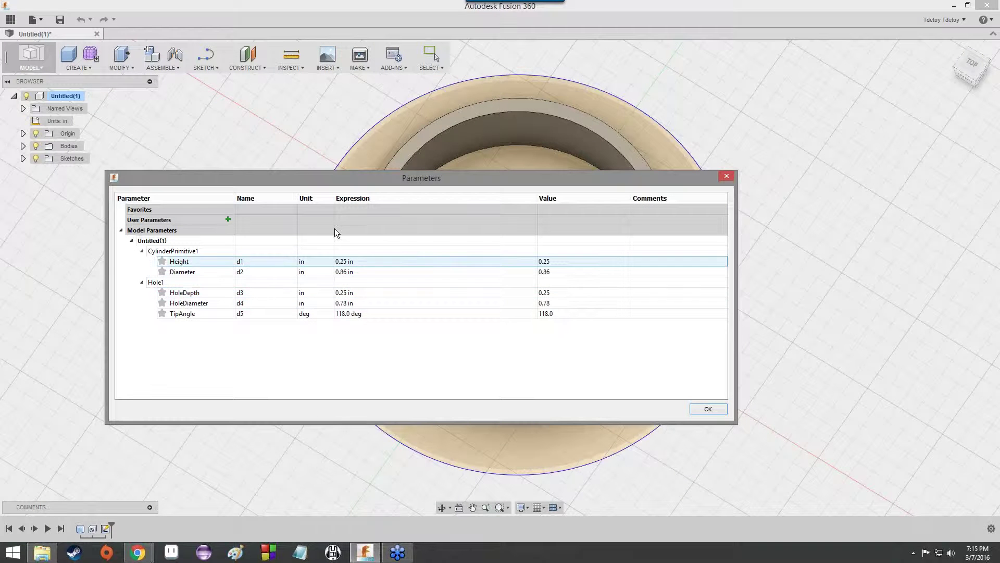
# - View the ring from the front, mark its height with temporary markup, then clear the marks and return to an angled view
pyautogui.moveTo(967, 75); pyautogui.dragTo(967, 58)
pyautogui.moveTo(549, 177); pyautogui.dragTo(524, 407)
pyautogui.moveTo(968, 72)
pyautogui.mouseDown()
pyautogui.moveTo(975, 87)
pyautogui.moveTo(979, 79)
pyautogui.mouseUp()
pyautogui.click(770, 129)
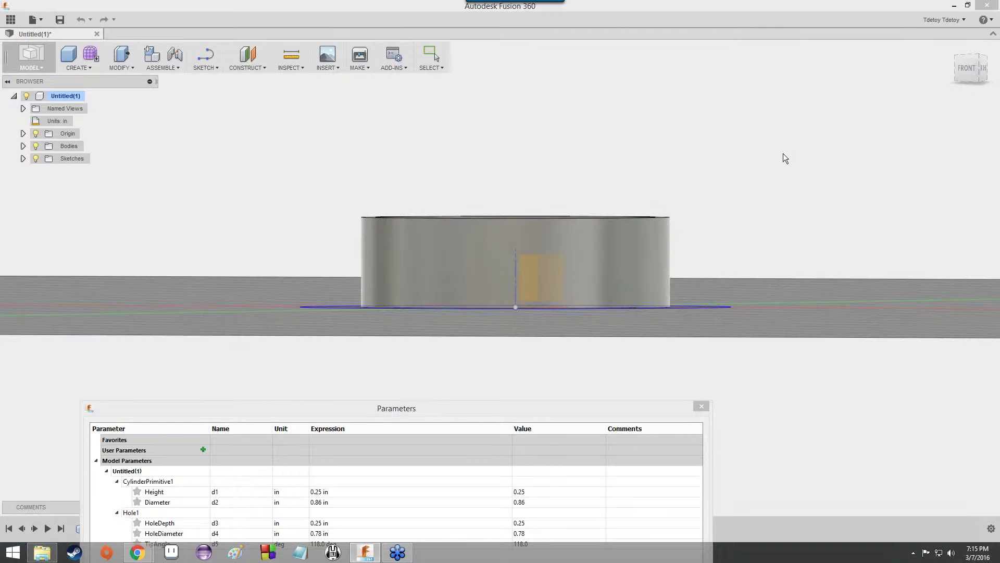
pyautogui.click(783, 155)
pyautogui.moveTo(675, 214); pyautogui.dragTo(692, 213)
pyautogui.moveTo(685, 214)
pyautogui.mouseDown()
pyautogui.moveTo(692, 289)
pyautogui.moveTo(677, 307)
pyautogui.moveTo(694, 306)
pyautogui.mouseUp()
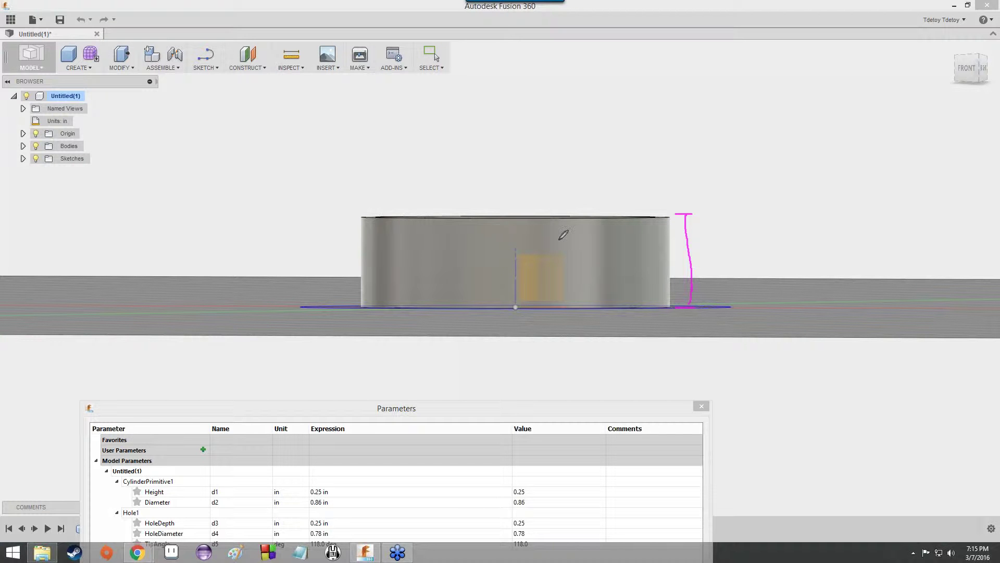
pyautogui.moveTo(645, 214)
pyautogui.mouseDown()
pyautogui.moveTo(649, 308)
pyautogui.moveTo(639, 311)
pyautogui.mouseUp()
pyautogui.click(782, 144)
pyautogui.rightClick(765, 133)
pyautogui.click(788, 199)
pyautogui.keyDown('shift'); pyautogui.moveTo(498, 276); pyautogui.dragTo(493, 370, button='middle'); pyautogui.keyUp('shift')
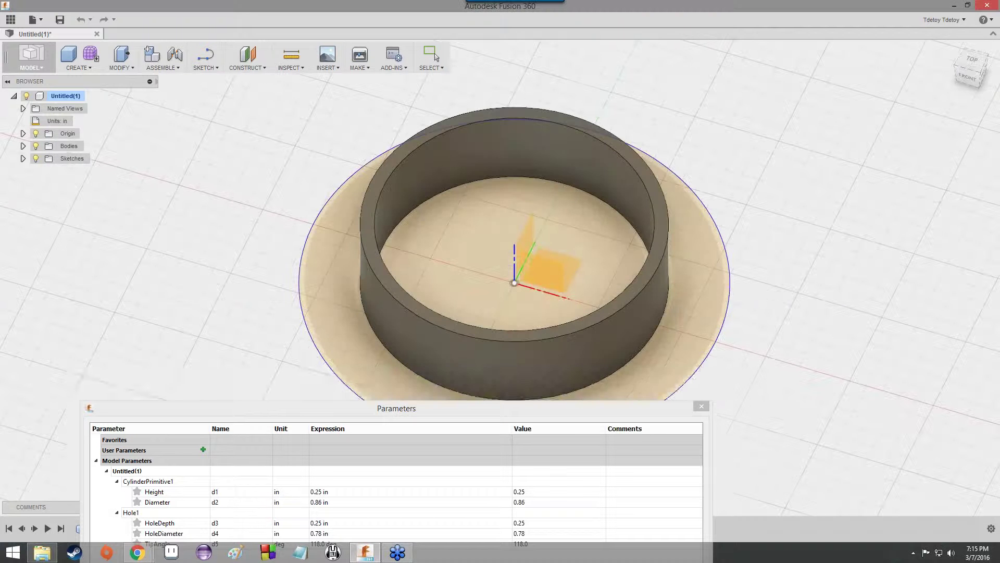
# - Review the hole parameters and mark the ring's inner radius and band with temporary markup lines, clearing them when done
pyautogui.moveTo(447, 408); pyautogui.dragTo(438, 202)
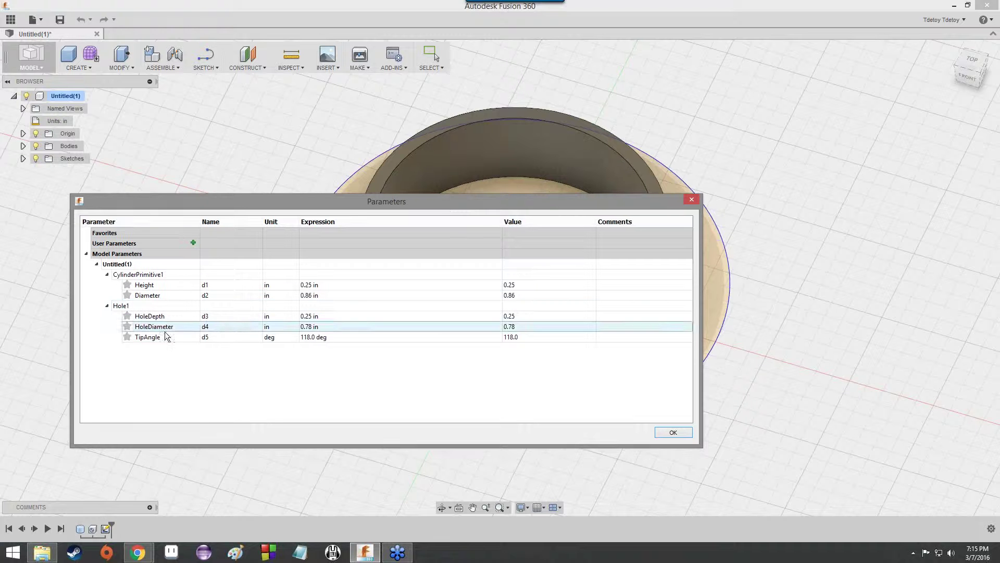
pyautogui.moveTo(321, 202); pyautogui.dragTo(323, 338)
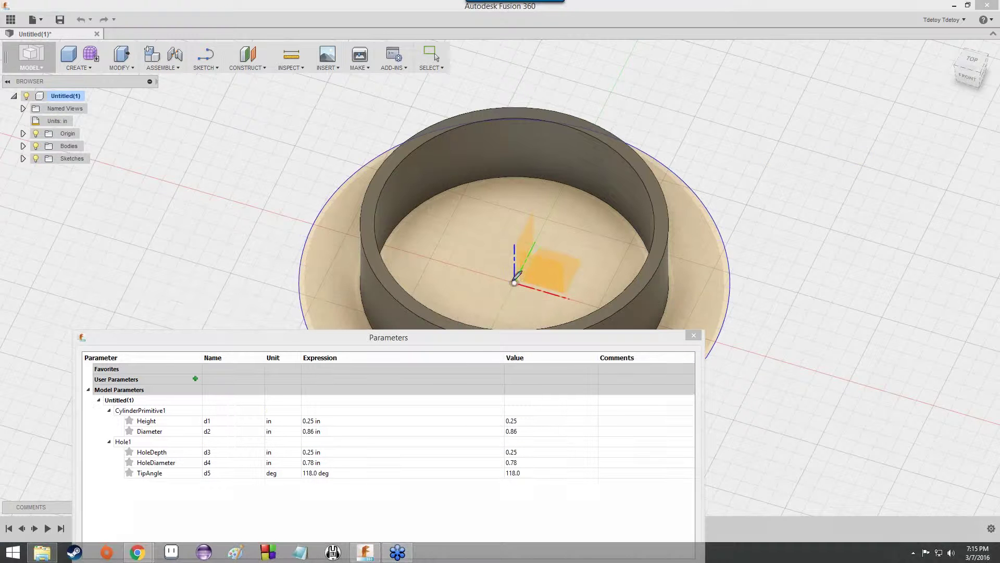
pyautogui.moveTo(514, 282); pyautogui.dragTo(637, 234)
pyautogui.moveTo(514, 281); pyautogui.dragTo(611, 178)
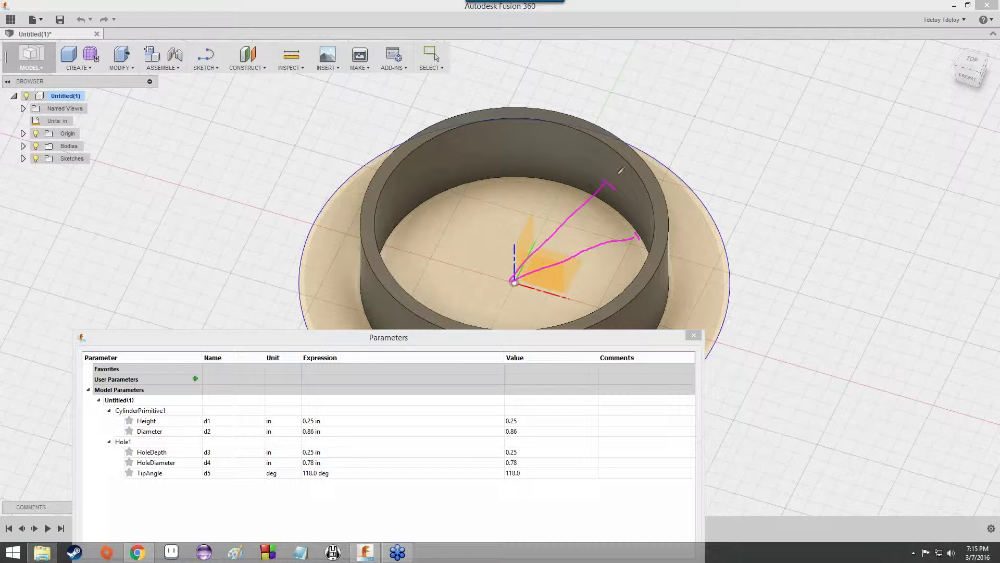
pyautogui.moveTo(594, 121); pyautogui.dragTo(640, 167)
pyautogui.rightClick(768, 194)
pyautogui.click(773, 200)
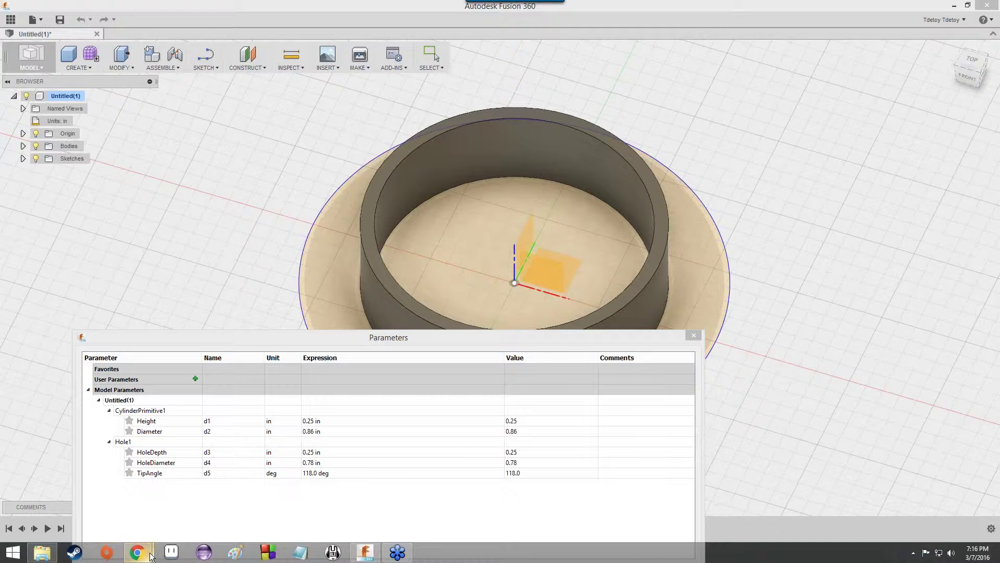
# - Switch to Chrome and review the tutorial's Step 2 on measuring and calculating the ring's inner diameter, outer diameter and height
pyautogui.moveTo(138, 553)
pyautogui.click(179, 513)
pyautogui.scroll(-2, 430, 322)
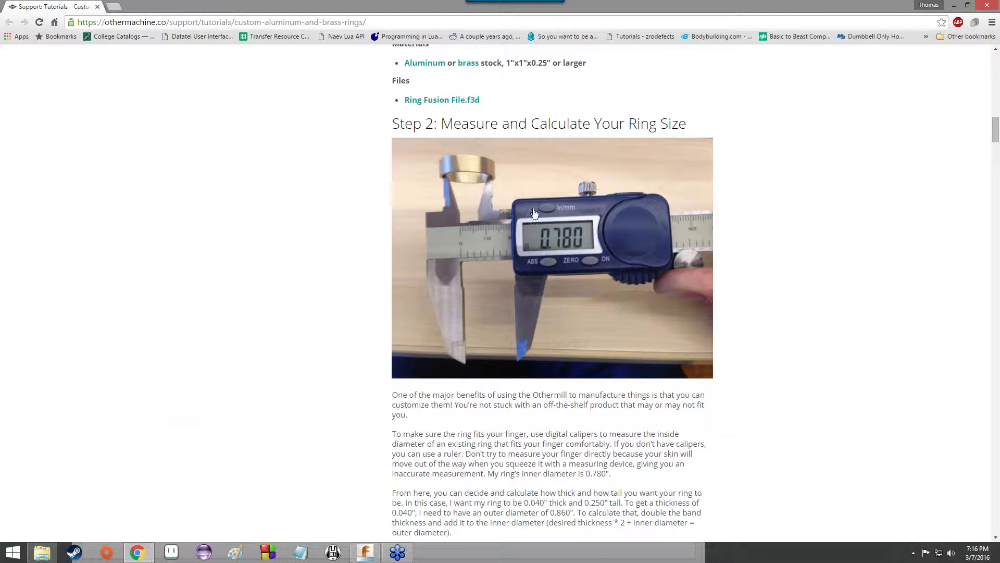
pyautogui.scroll(3, 567, 312)
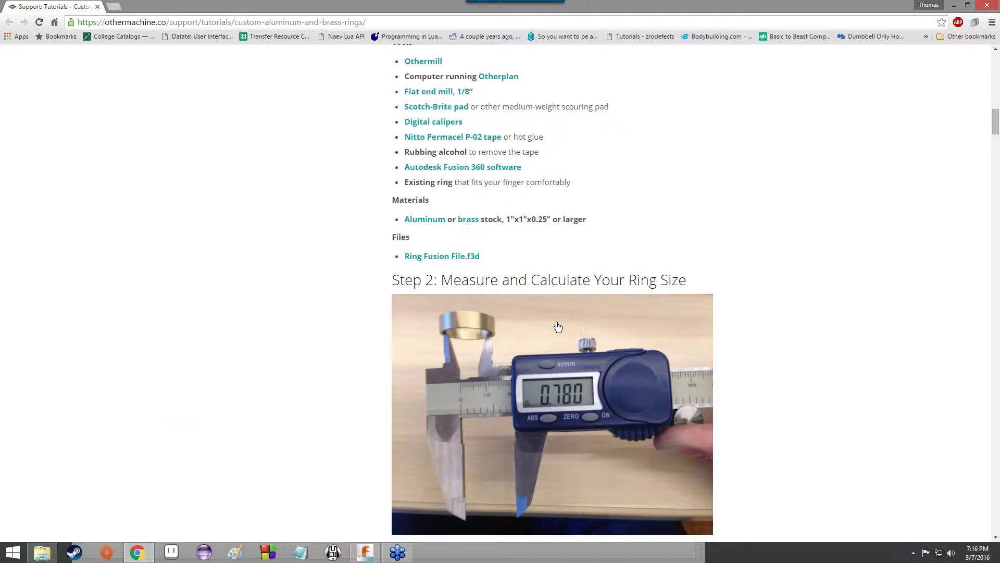
pyautogui.scroll(-3, 558, 326)
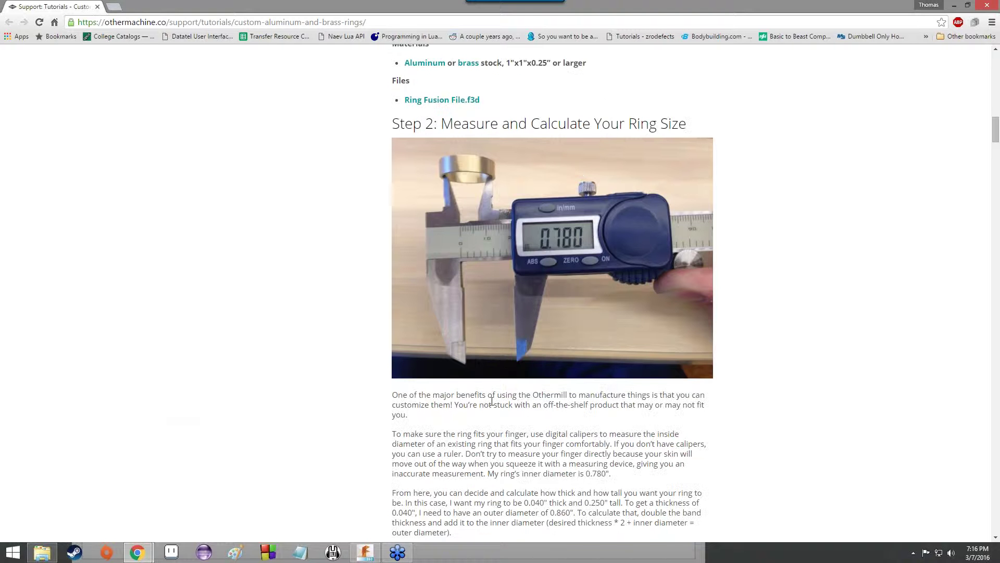
pyautogui.scroll(-4, 489, 401)
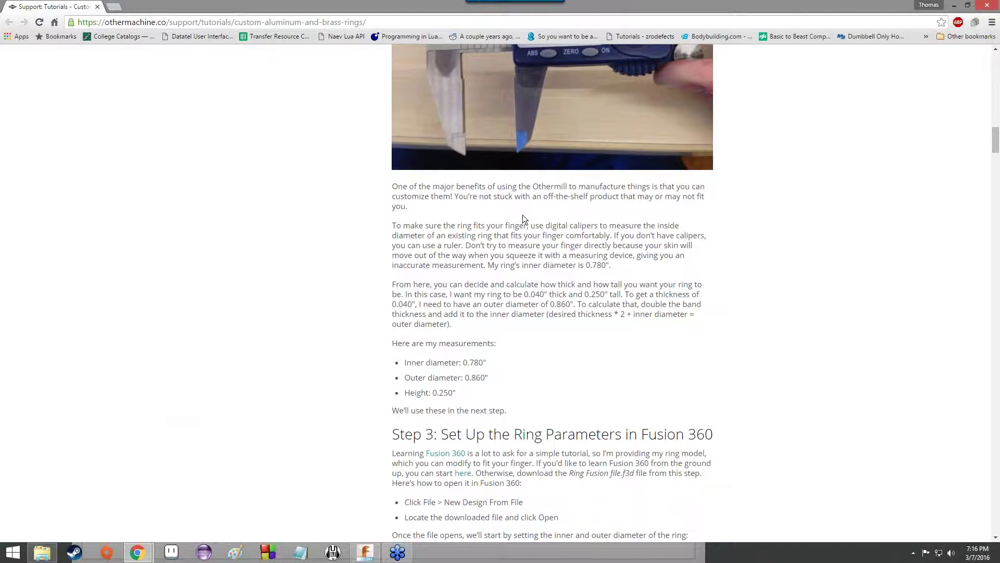
pyautogui.scroll(5, 533, 236)
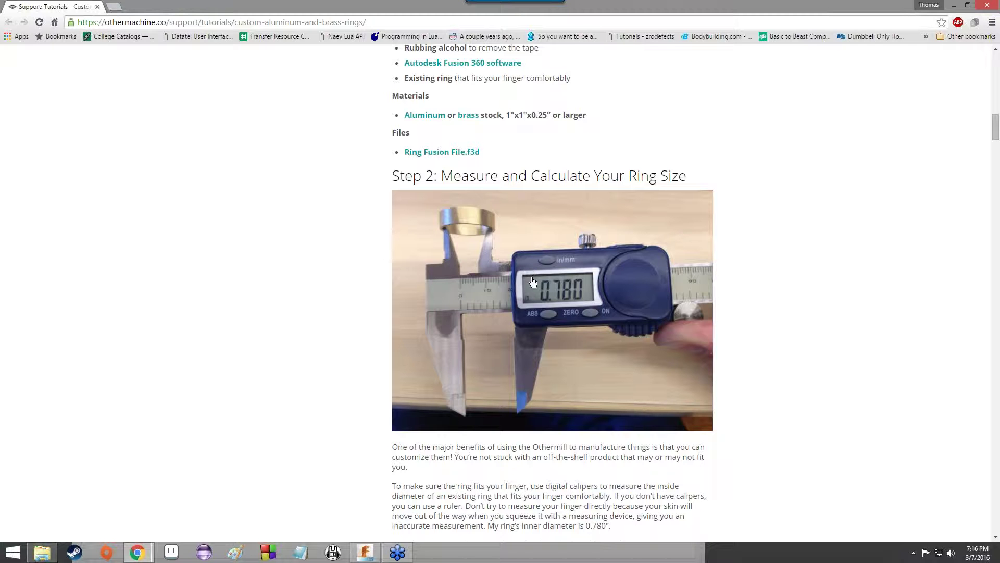
pyautogui.scroll(-5, 529, 275)
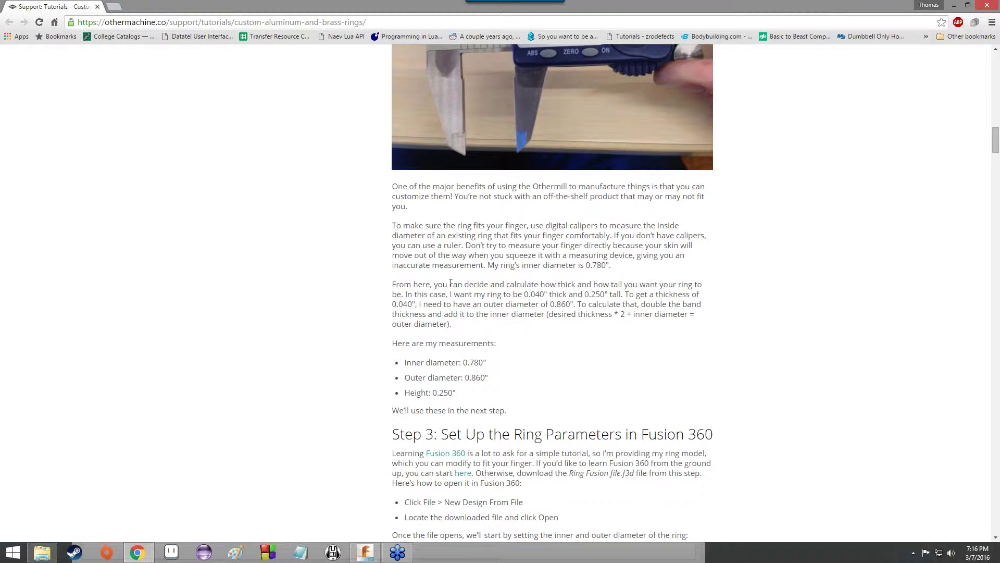
pyautogui.scroll(-2, 451, 283)
pyautogui.scroll(4, 451, 283)
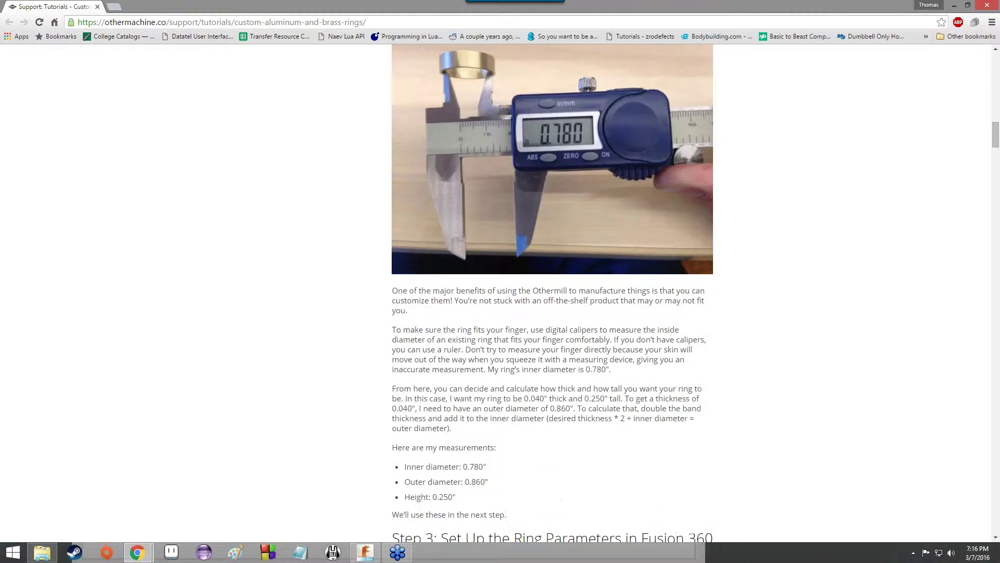
pyautogui.scroll(-3, 451, 282)
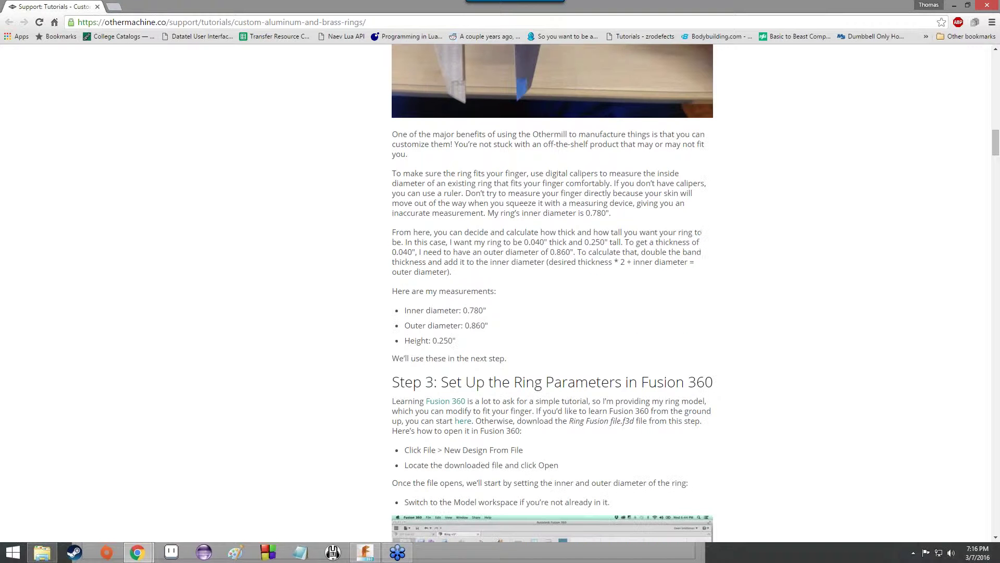
# - Switch back to Autodesk Fusion 360 and set the HoleDiameter parameter to 0.60 in
pyautogui.click(366, 552)
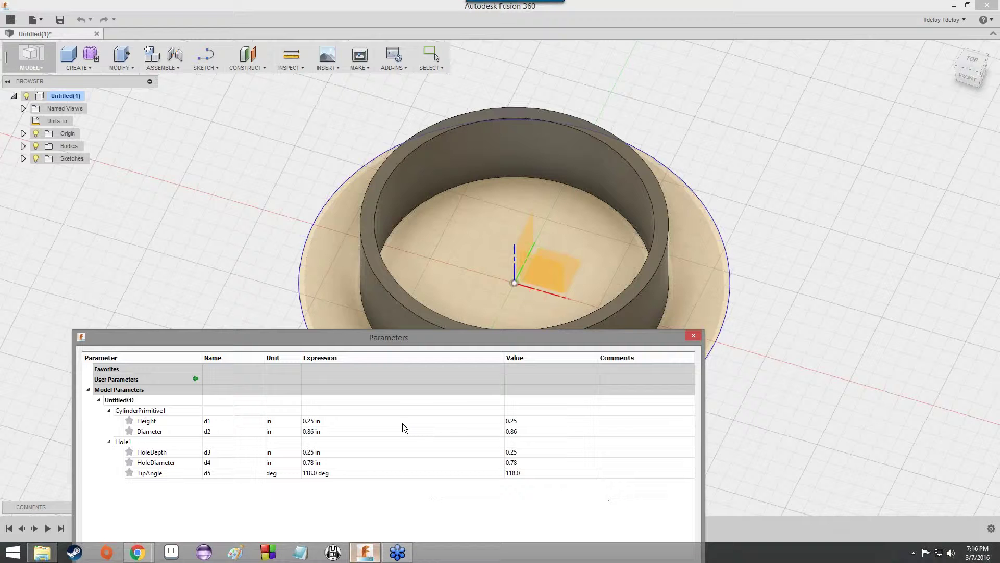
pyautogui.moveTo(388, 337); pyautogui.dragTo(367, 190)
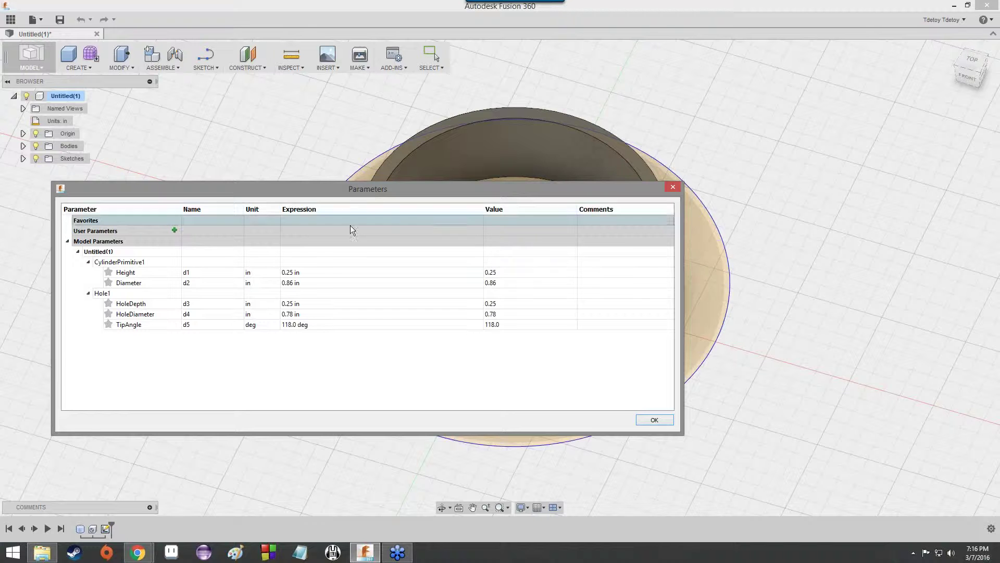
pyautogui.click(296, 314)
pyautogui.doubleClick(290, 315)
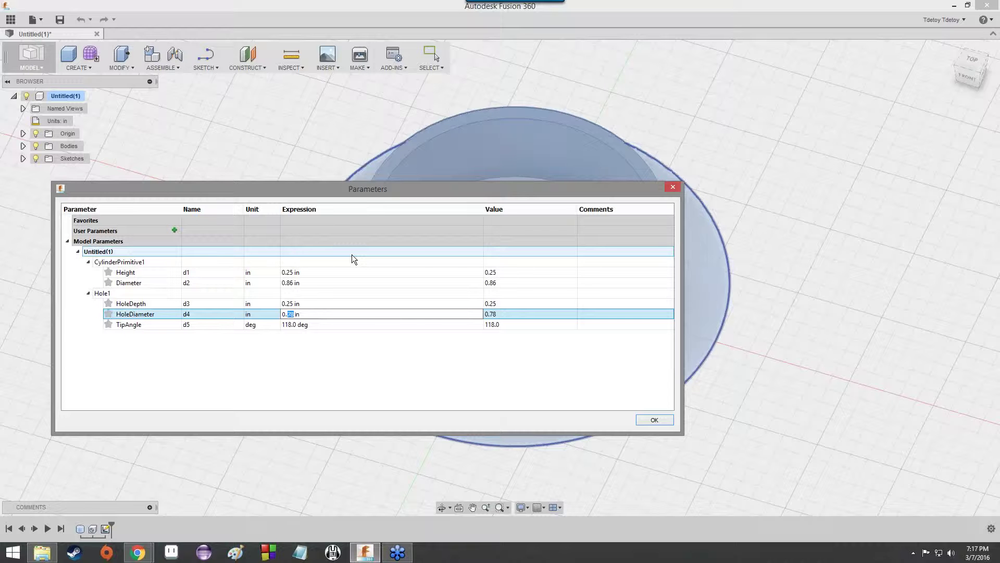
pyautogui.write('60')
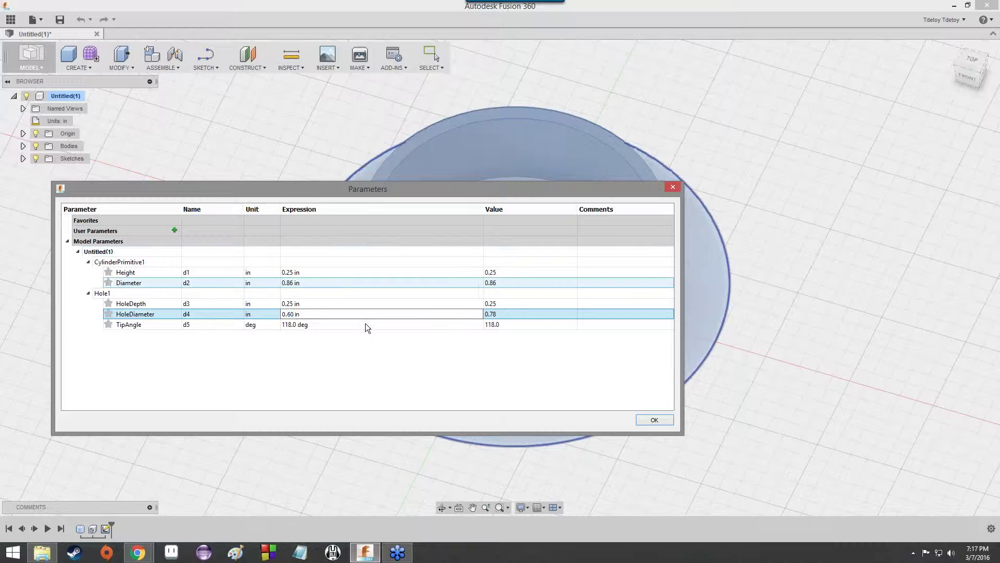
pyautogui.press('Return')
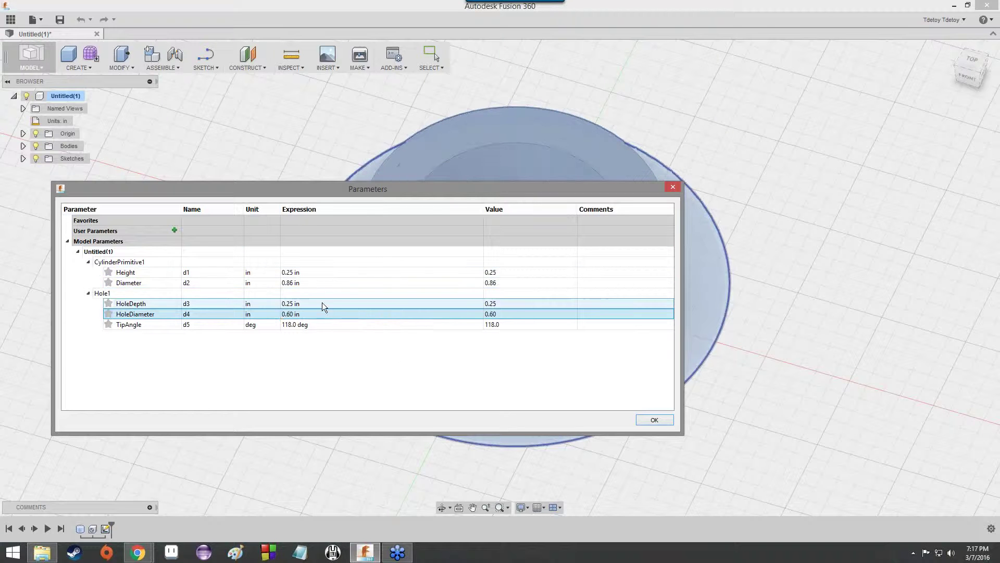
# - Set the cylinder's Diameter parameter to 0.70 in
pyautogui.click(291, 282)
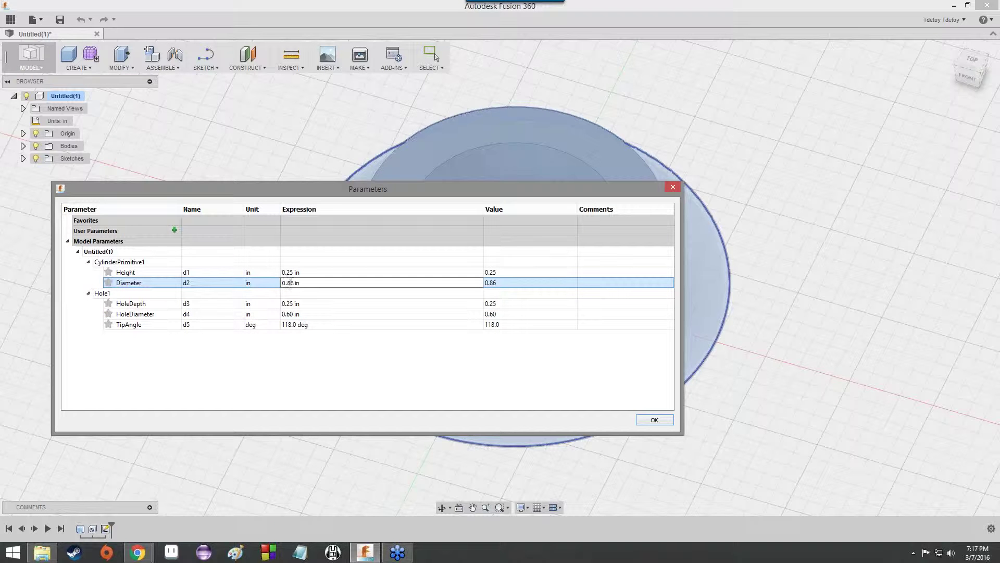
pyautogui.doubleClick(292, 282)
pyautogui.write('70')
pyautogui.press('Return')
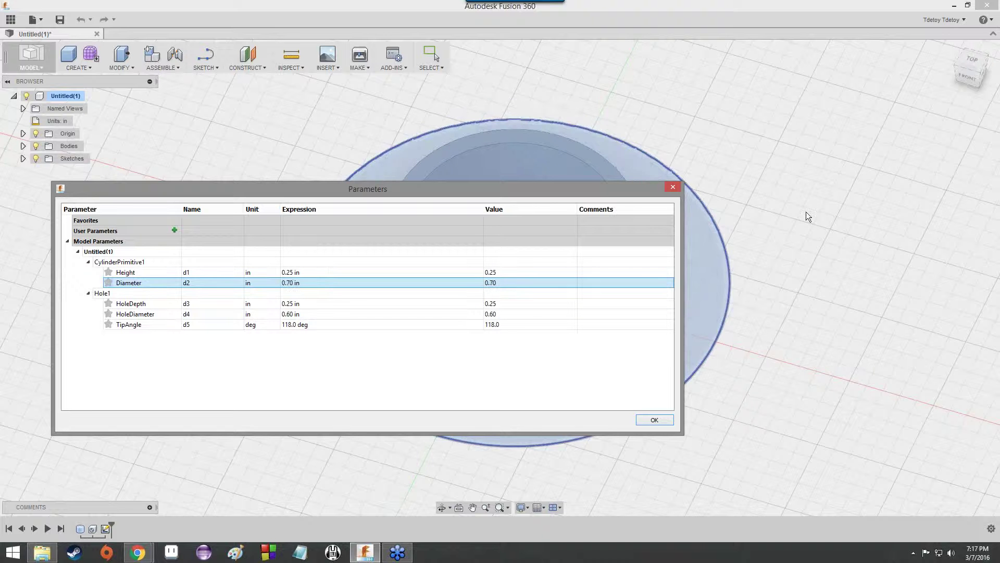
# - Inspect the resized ring behind the Parameters dialog, accept the parameters, and view the ring from above
pyautogui.click(783, 281)
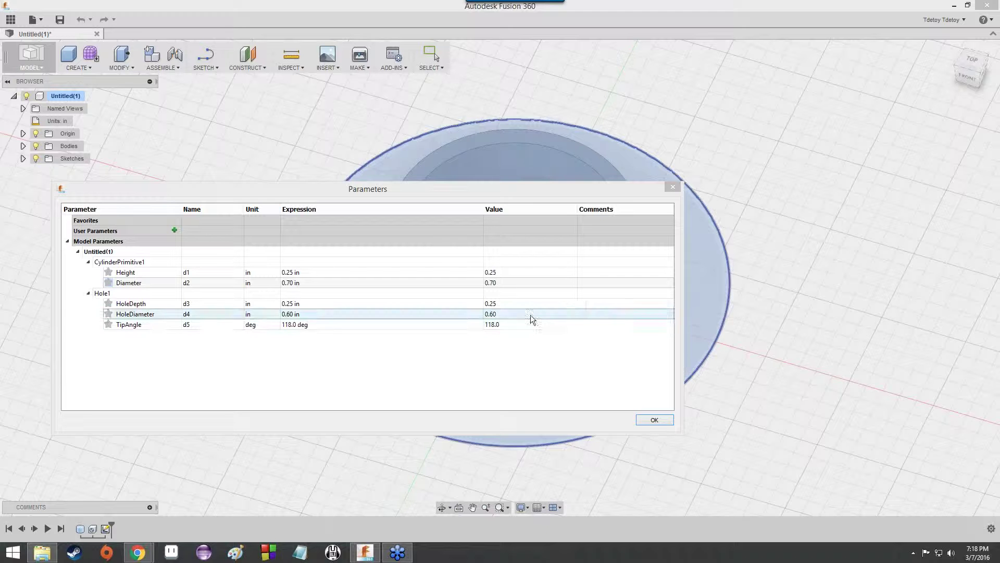
pyautogui.moveTo(441, 190); pyautogui.dragTo(454, 208)
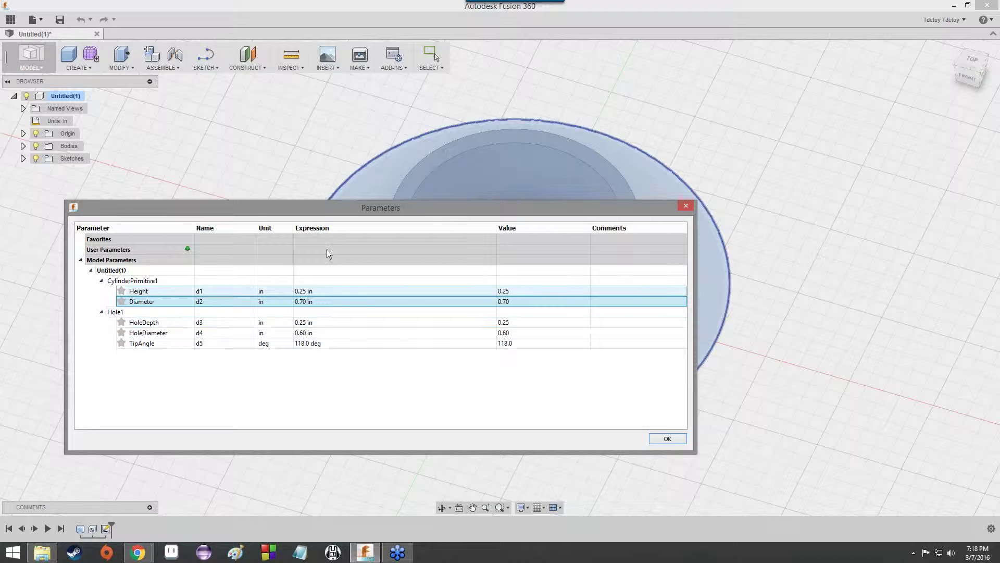
pyautogui.moveTo(358, 209); pyautogui.dragTo(494, 399)
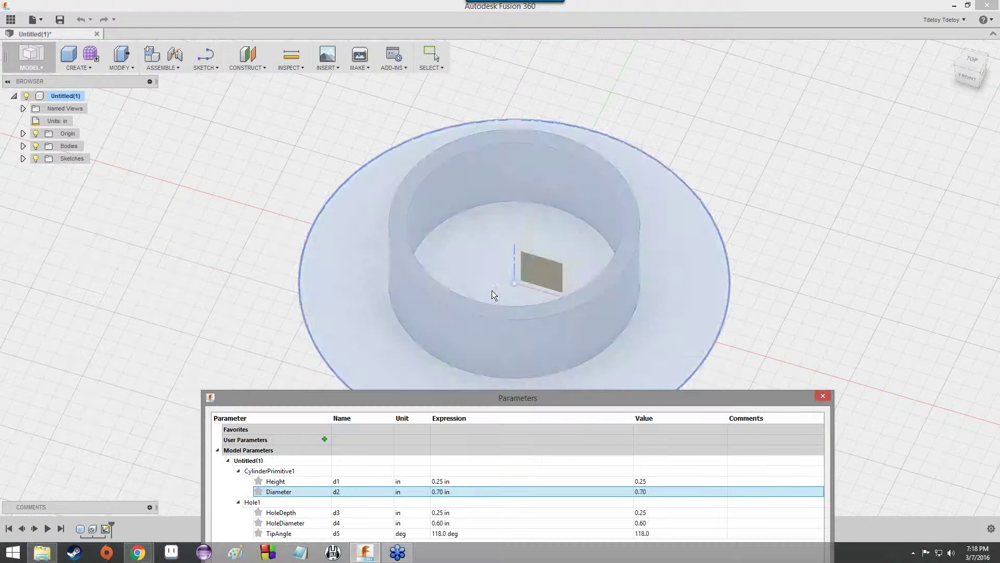
pyautogui.moveTo(968, 69); pyautogui.dragTo(969, 70)
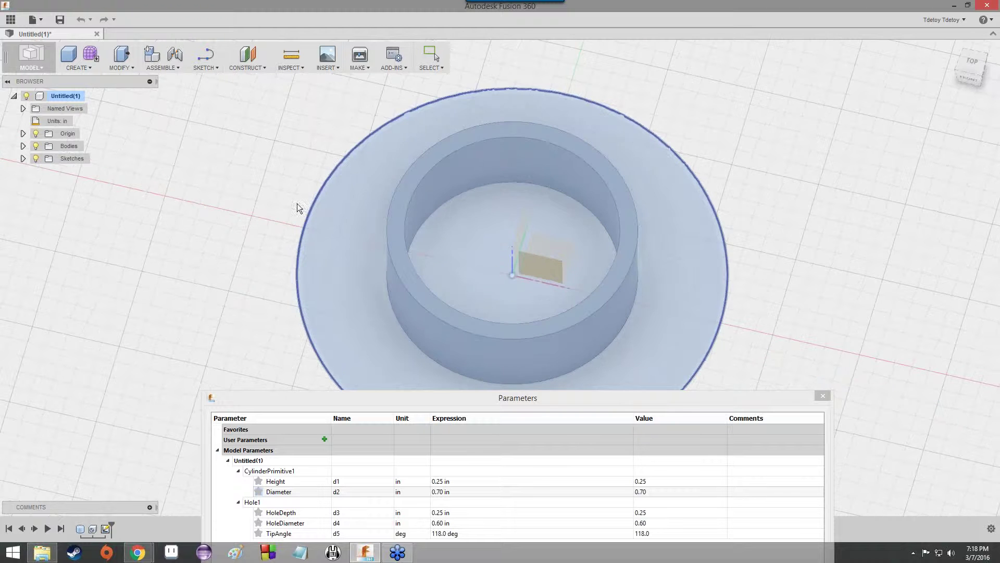
pyautogui.click(631, 398)
pyautogui.moveTo(630, 398); pyautogui.dragTo(396, 183)
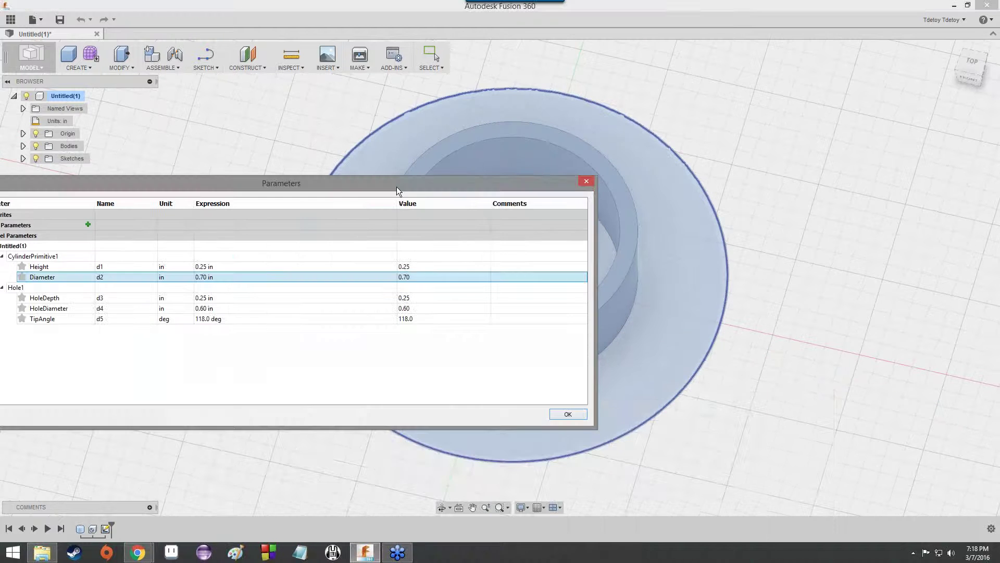
pyautogui.click(569, 415)
pyautogui.moveTo(970, 68)
pyautogui.mouseDown()
pyautogui.moveTo(997, 53)
pyautogui.moveTo(972, 84)
pyautogui.moveTo(969, 58)
pyautogui.moveTo(973, 84)
pyautogui.mouseUp()
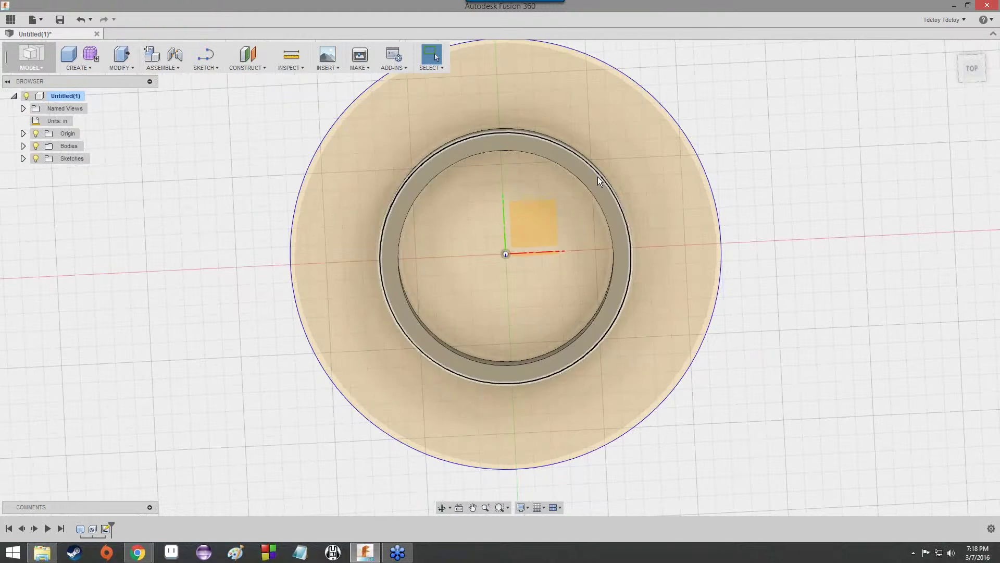
# - Set the cylinder's Diameter parameter to 0.86 in and inspect the band's thickness on the model
pyautogui.click(128, 67)
pyautogui.click(109, 319)
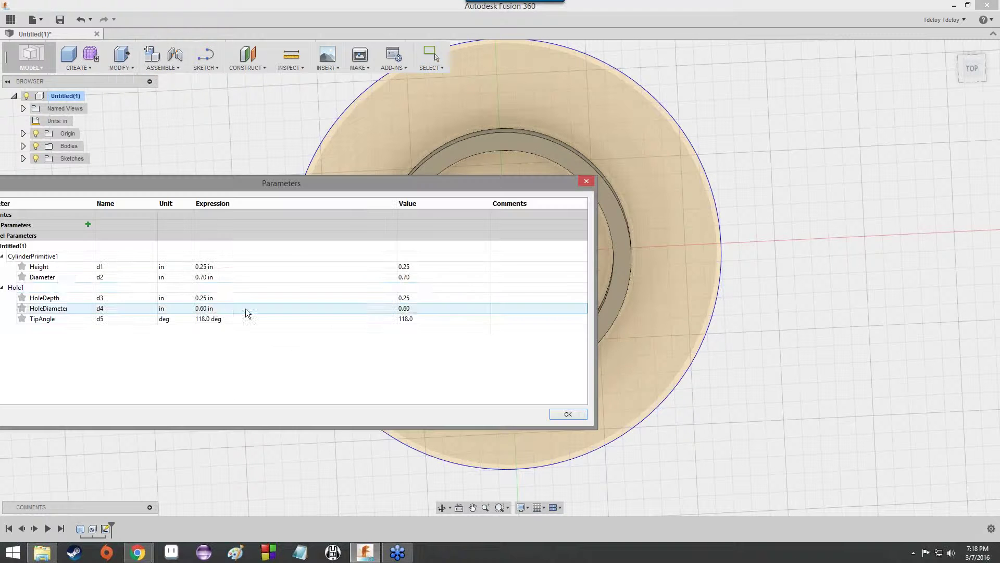
pyautogui.doubleClick(206, 277)
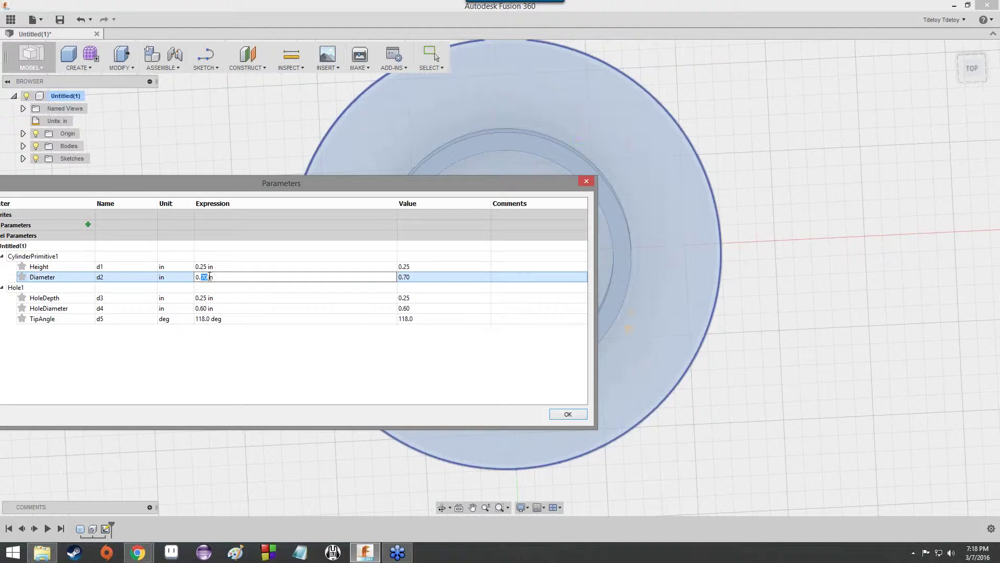
pyautogui.write('86')
pyautogui.press('Return')
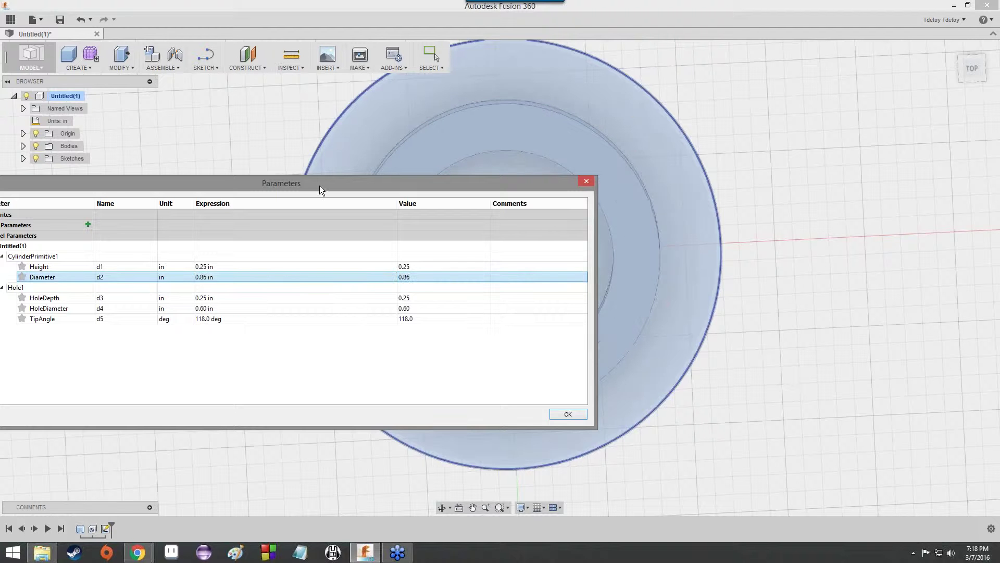
pyautogui.moveTo(319, 185); pyautogui.dragTo(571, 541)
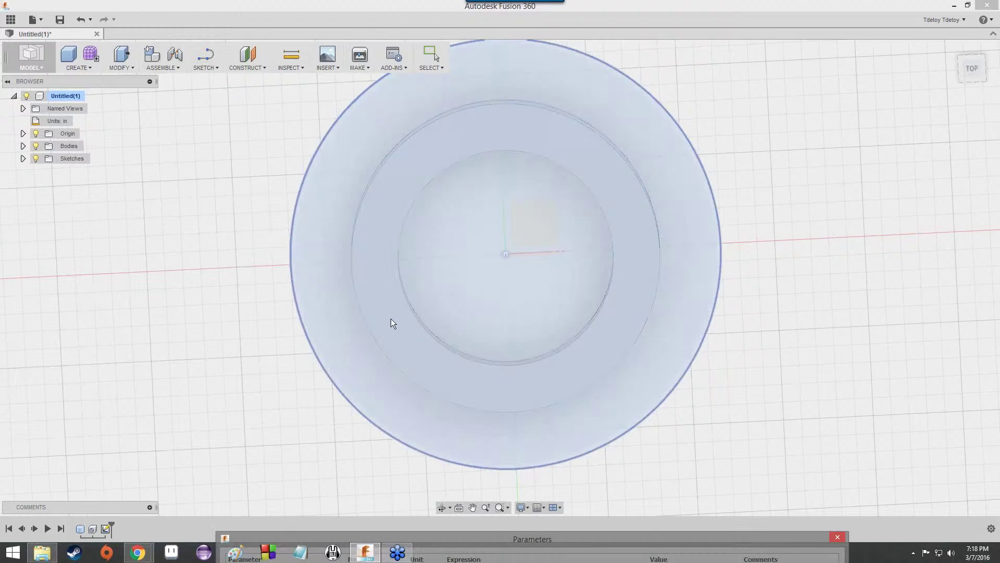
pyautogui.moveTo(592, 543); pyautogui.dragTo(452, 188)
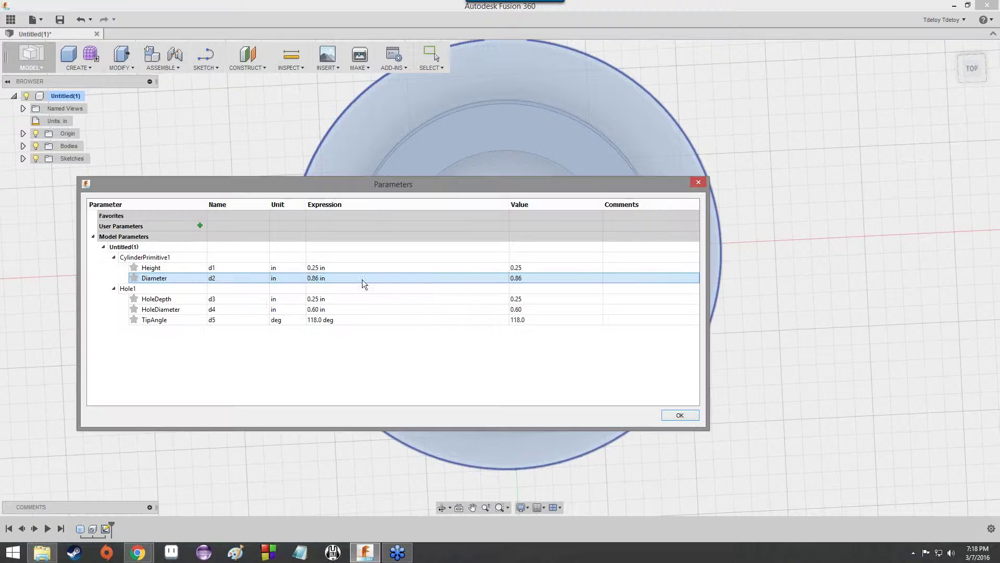
# - Set the cylinder's Diameter parameter back to 0.70 in and accept the parameters
pyautogui.doubleClick(315, 279)
pyautogui.write('70')
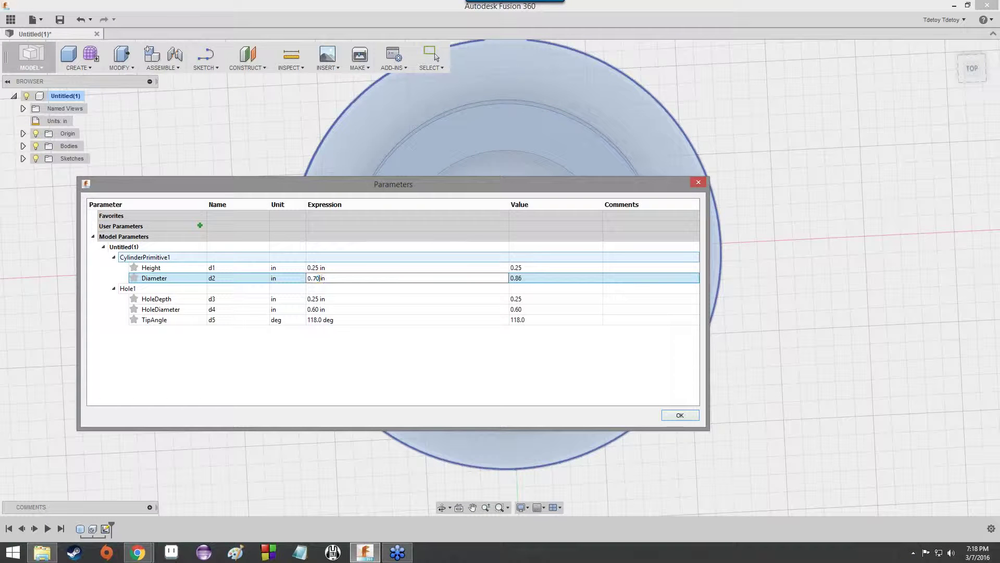
pyautogui.click(686, 414)
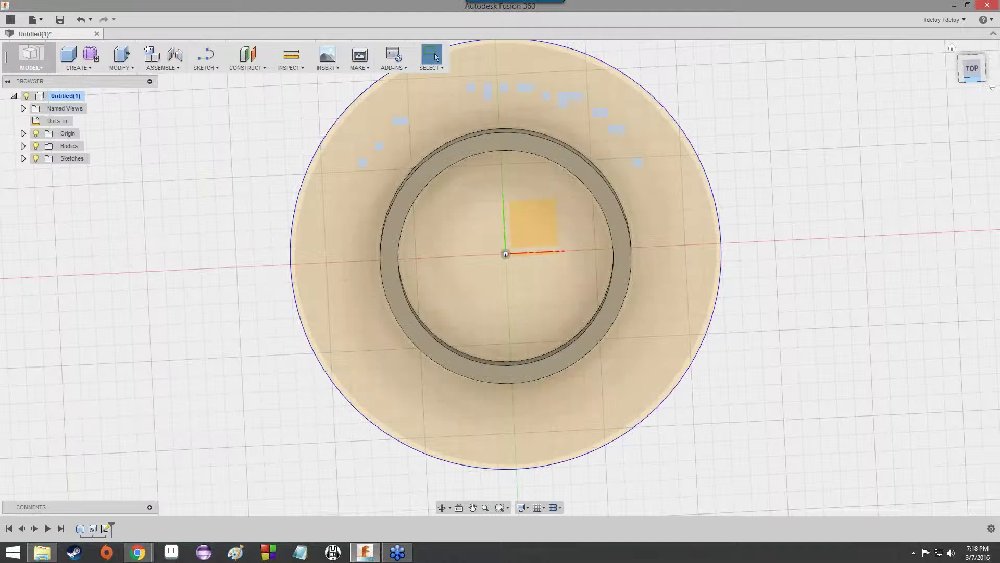
pyautogui.moveTo(970, 78)
pyautogui.mouseDown()
pyautogui.moveTo(972, 95)
pyautogui.moveTo(961, 99)
pyautogui.moveTo(869, 85)
pyautogui.moveTo(883, 73)
pyautogui.moveTo(984, 62)
pyautogui.moveTo(967, 69)
pyautogui.moveTo(946, 125)
pyautogui.moveTo(972, 72)
pyautogui.moveTo(982, 85)
pyautogui.moveTo(993, 67)
pyautogui.moveTo(975, 63)
pyautogui.moveTo(971, 80)
pyautogui.mouseUp()
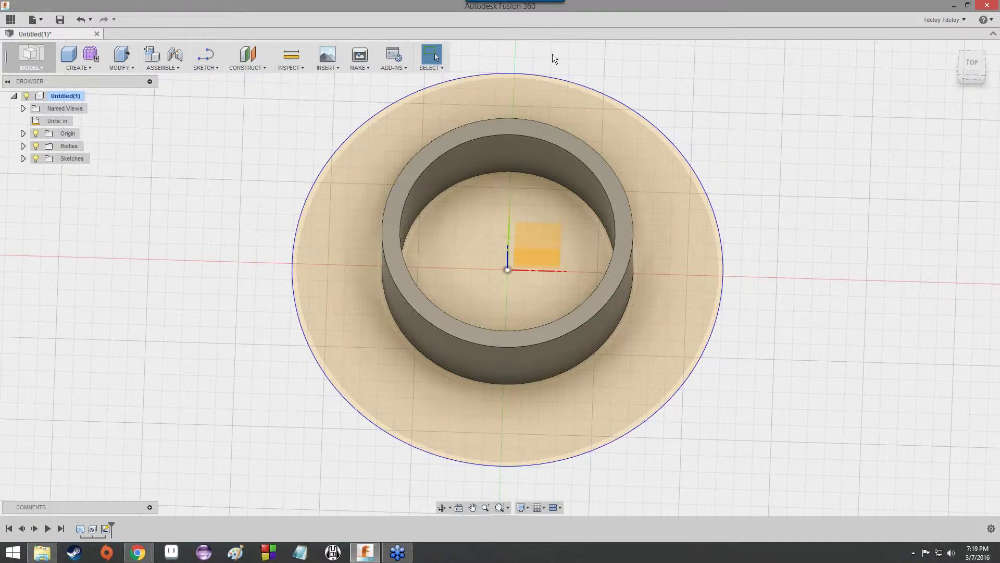
# - Switch from the Model to the CAM workspace and view the ring at an angle
pyautogui.click(31, 58)
pyautogui.click(45, 195)
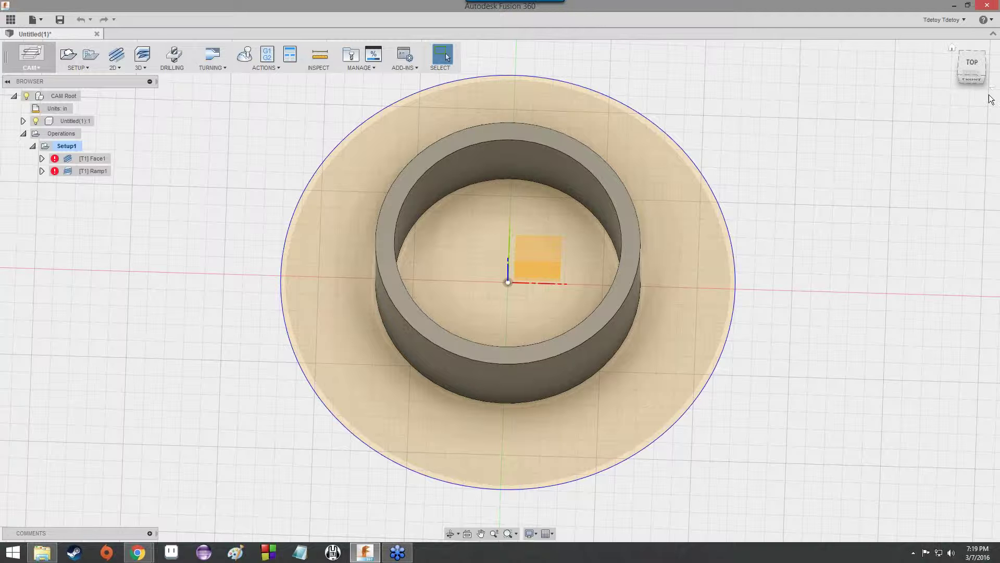
pyautogui.moveTo(974, 73); pyautogui.dragTo(941, 68)
# - Circle Setup1 and its Face1 and Ramp1 operations with a temporary markup, clearing it when done
pyautogui.click(781, 174)
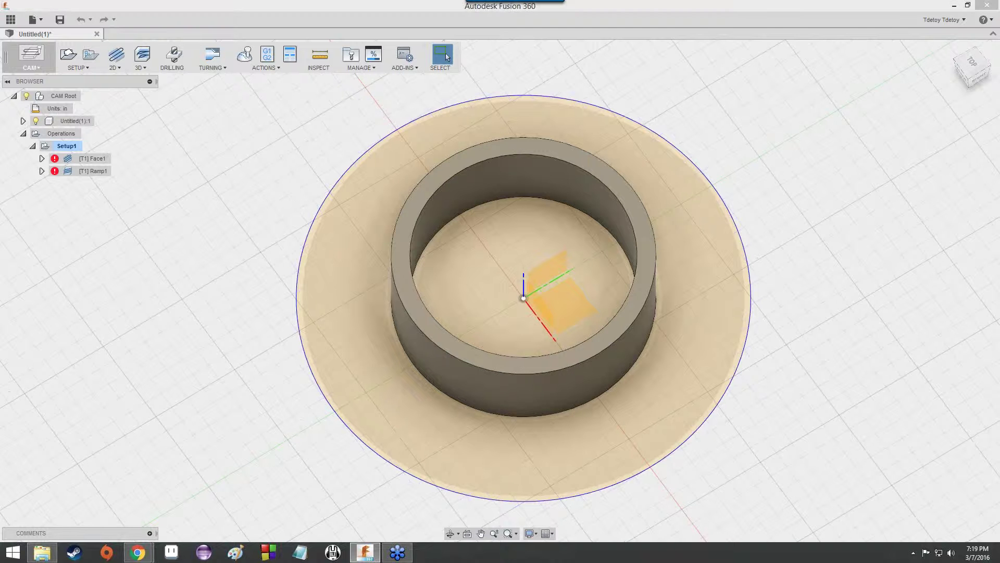
pyautogui.click(781, 157)
pyautogui.moveTo(77, 135)
pyautogui.mouseDown()
pyautogui.moveTo(21, 138)
pyautogui.moveTo(131, 127)
pyautogui.moveTo(42, 116)
pyautogui.mouseUp()
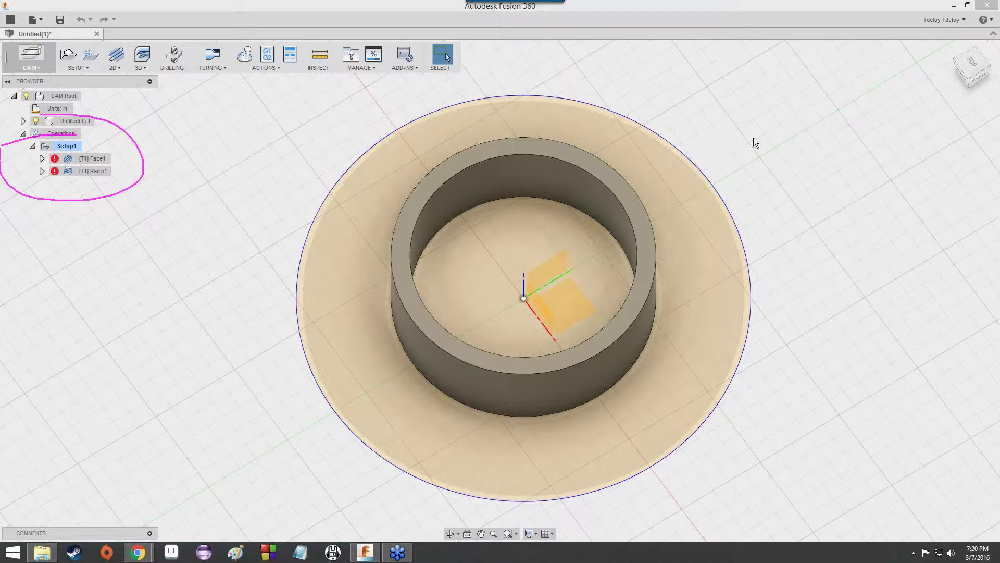
pyautogui.click(794, 204)
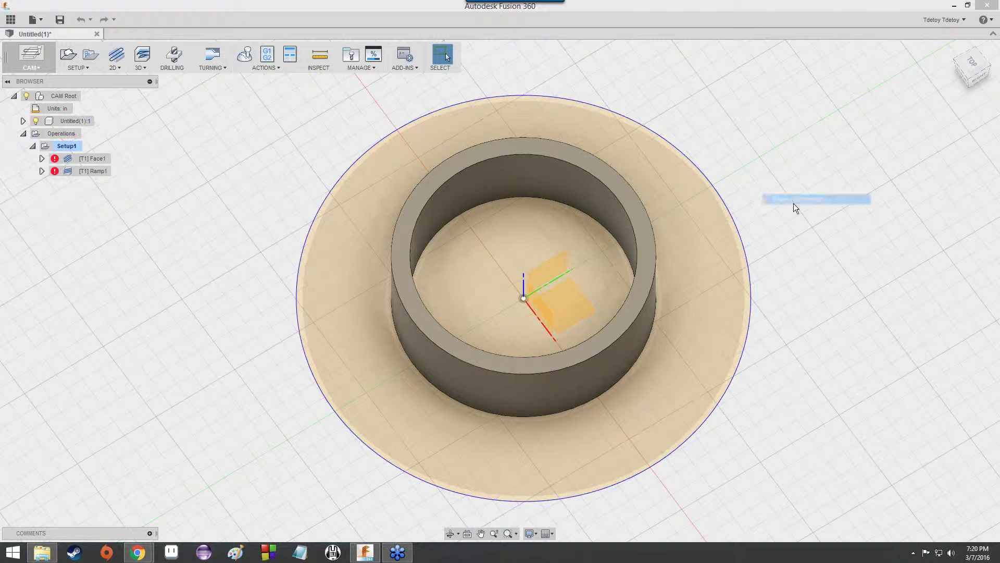
# - Regenerate the toolpath of the Face1 operation in Setup1
pyautogui.click(68, 160)
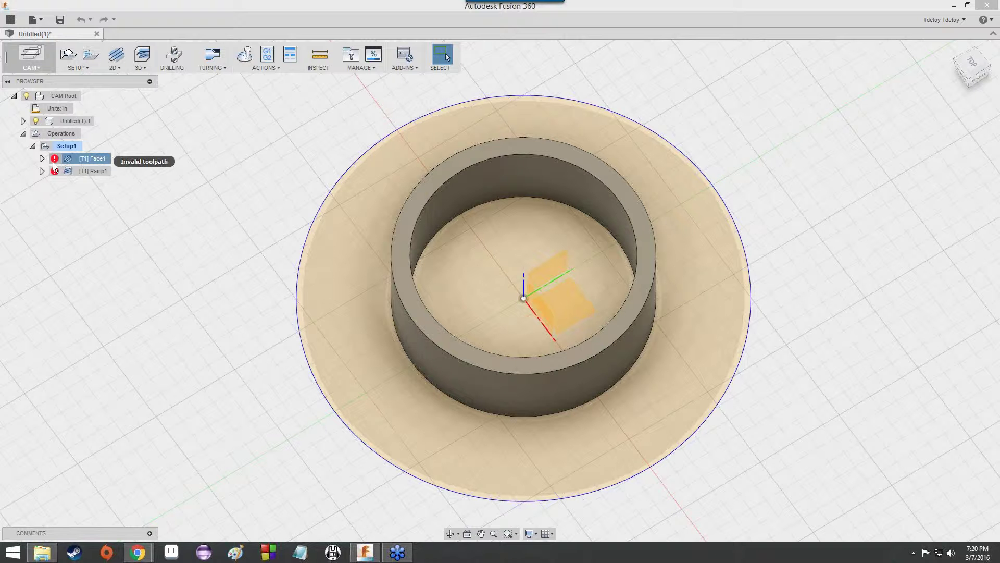
pyautogui.keyDown('ctrl'); pyautogui.click(79, 162); pyautogui.keyUp('ctrl')
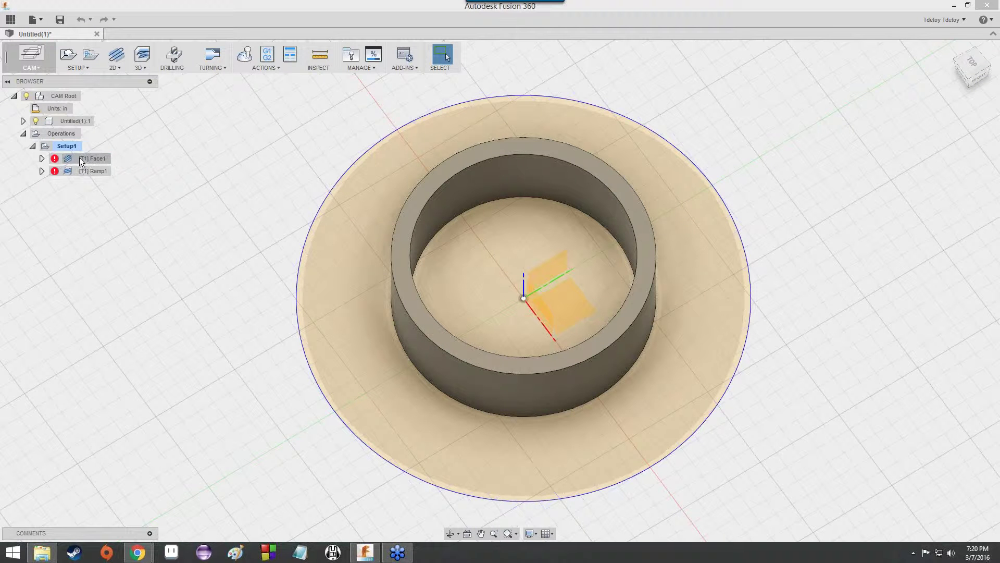
pyautogui.rightClick(81, 162)
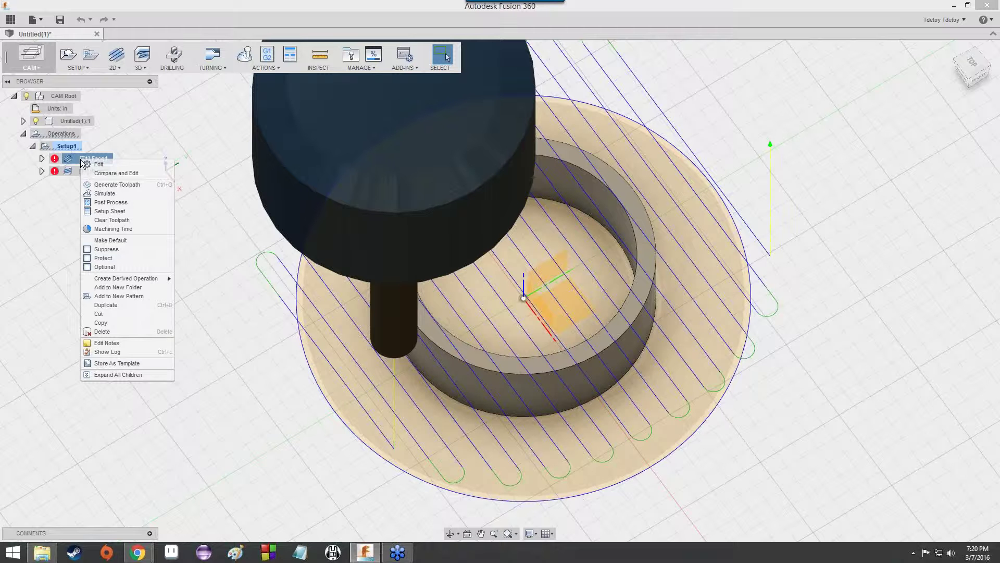
pyautogui.click(98, 185)
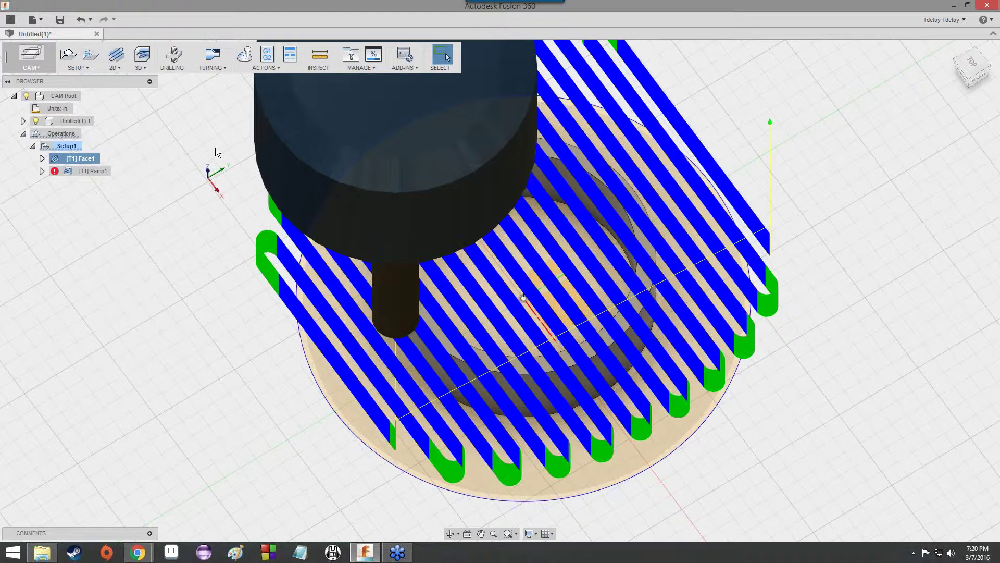
# - Examine Setup1's stock block and the Face1 toolpath around the ring from the front and at several angles
pyautogui.moveTo(499, 290)
pyautogui.keyDown('shift'); pyautogui.mouseDown(button='middle')
pyautogui.moveTo(523, 292)
pyautogui.moveTo(411, 216)
pyautogui.moveTo(524, 294)
pyautogui.moveTo(404, 211)
pyautogui.moveTo(343, 151)
pyautogui.moveTo(281, 185)
pyautogui.moveTo(341, 193)
pyautogui.moveTo(383, 229)
pyautogui.moveTo(555, 253)
pyautogui.mouseUp(button='middle'); pyautogui.keyUp('shift')
pyautogui.click(73, 143)
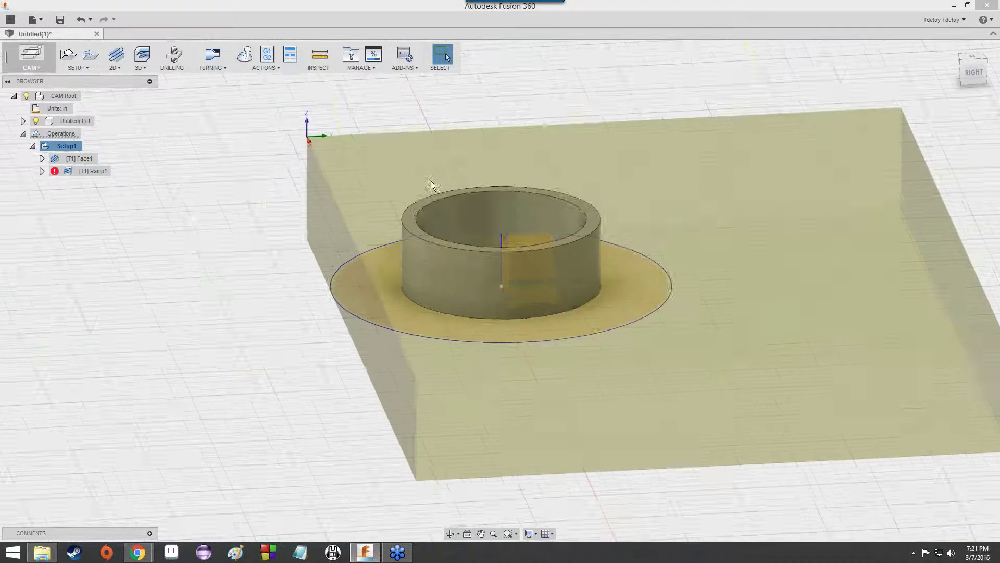
pyautogui.scroll(-1, 431, 180)
pyautogui.moveTo(430, 180)
pyautogui.keyDown('shift'); pyautogui.mouseDown(button='middle')
pyautogui.moveTo(568, 138)
pyautogui.moveTo(552, 140)
pyautogui.moveTo(584, 157)
pyautogui.moveTo(596, 182)
pyautogui.moveTo(591, 227)
pyautogui.moveTo(526, 281)
pyautogui.moveTo(513, 203)
pyautogui.moveTo(515, 218)
pyautogui.moveTo(521, 196)
pyautogui.moveTo(485, 245)
pyautogui.moveTo(513, 276)
pyautogui.moveTo(552, 237)
pyautogui.mouseUp(button='middle'); pyautogui.keyUp('shift')
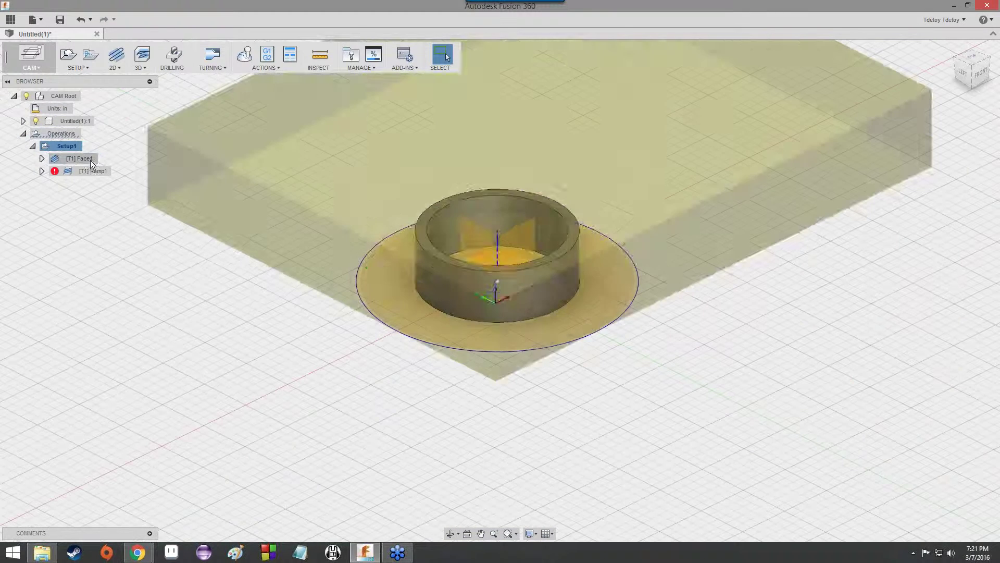
pyautogui.click(90, 161)
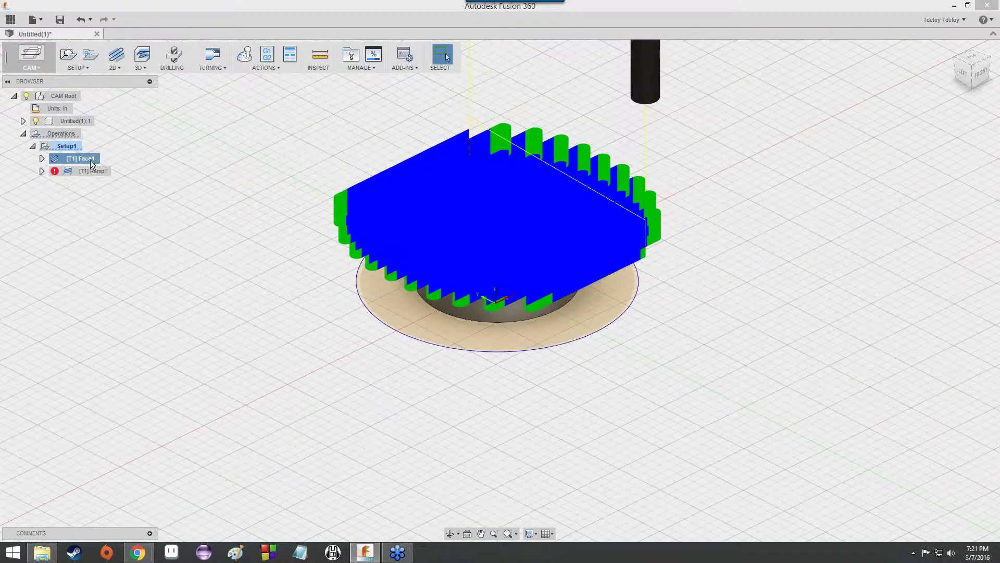
pyautogui.keyDown('shift'); pyautogui.moveTo(965, 66); pyautogui.dragTo(959, 71, button='middle'); pyautogui.keyUp('shift')
pyautogui.click(974, 72)
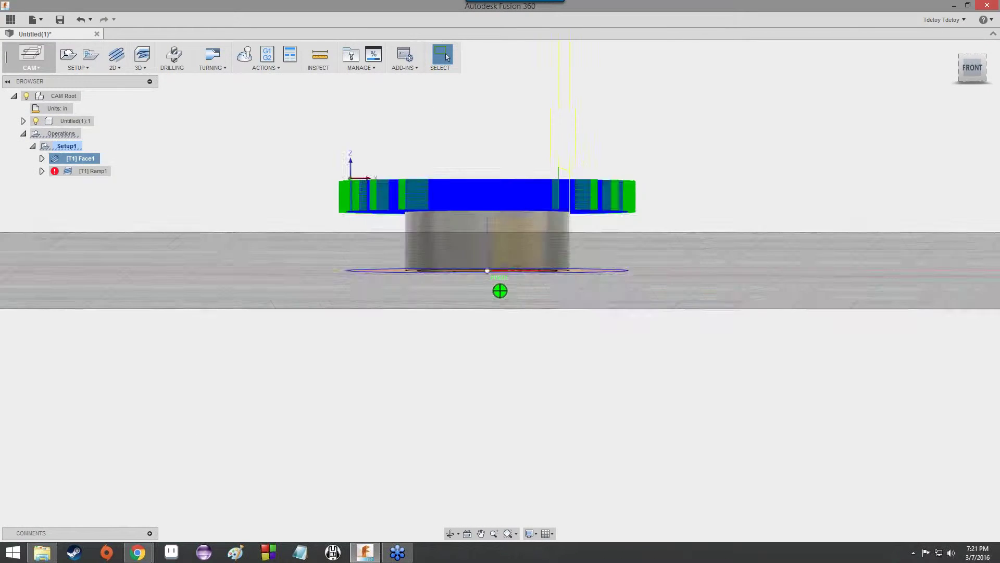
pyautogui.moveTo(974, 70)
pyautogui.mouseDown()
pyautogui.moveTo(993, 74)
pyautogui.moveTo(995, 100)
pyautogui.moveTo(980, 107)
pyautogui.moveTo(972, 83)
pyautogui.mouseUp()
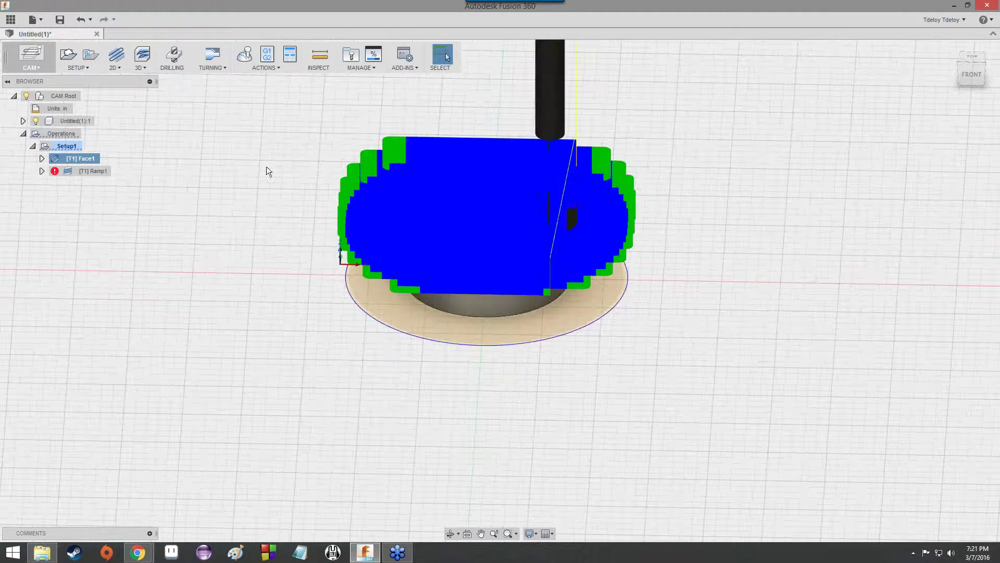
pyautogui.scroll(3, 602, 175)
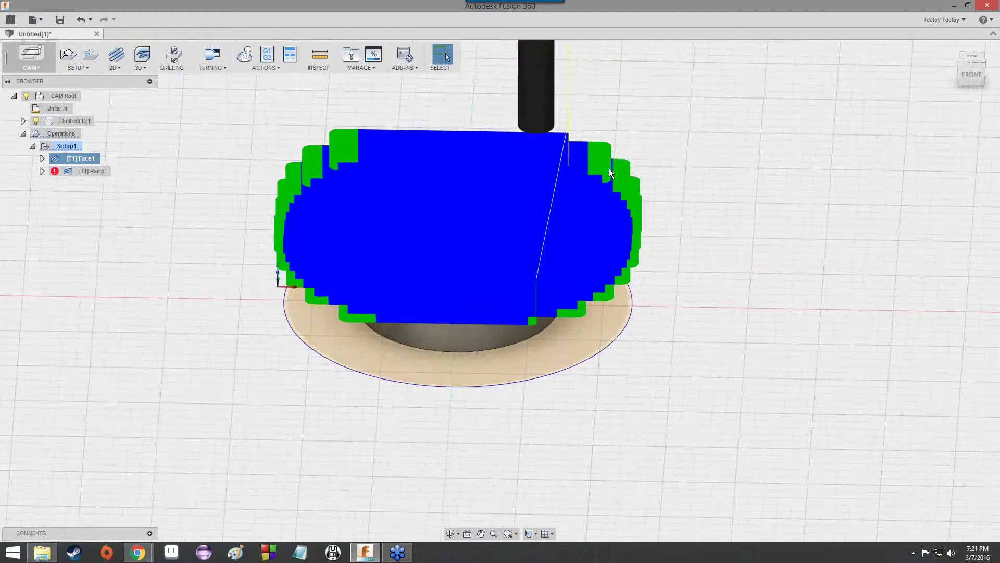
pyautogui.scroll(-2, 601, 175)
# - Regenerate the toolpath of the Ramp1 operation and view the cuts around the ring's inner and outer walls
pyautogui.rightClick(88, 172)
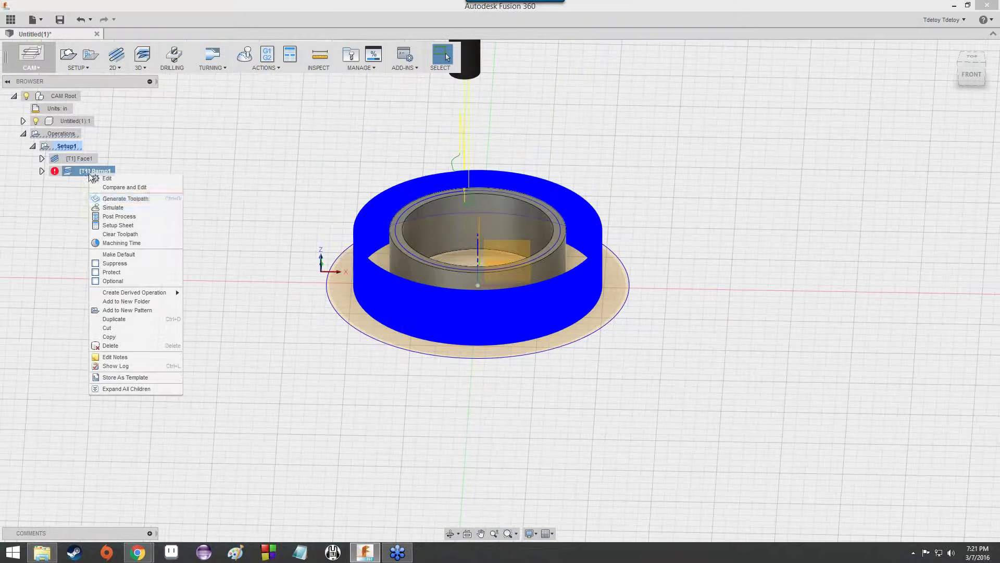
pyautogui.click(104, 199)
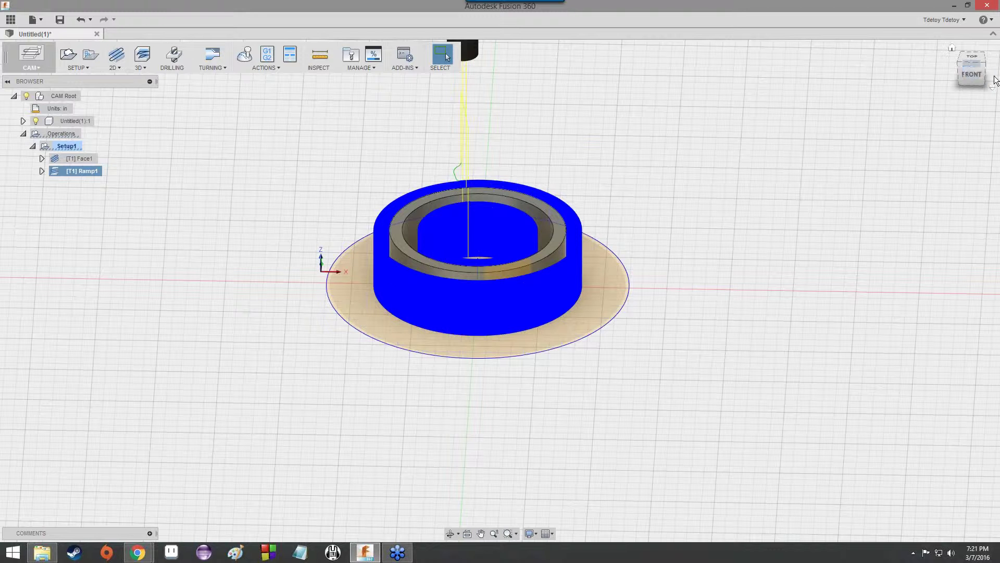
pyautogui.moveTo(978, 78)
pyautogui.mouseDown()
pyautogui.moveTo(959, 115)
pyautogui.moveTo(956, 107)
pyautogui.moveTo(963, 114)
pyautogui.moveTo(971, 87)
pyautogui.moveTo(998, 71)
pyautogui.moveTo(985, 90)
pyautogui.moveTo(933, 94)
pyautogui.mouseUp()
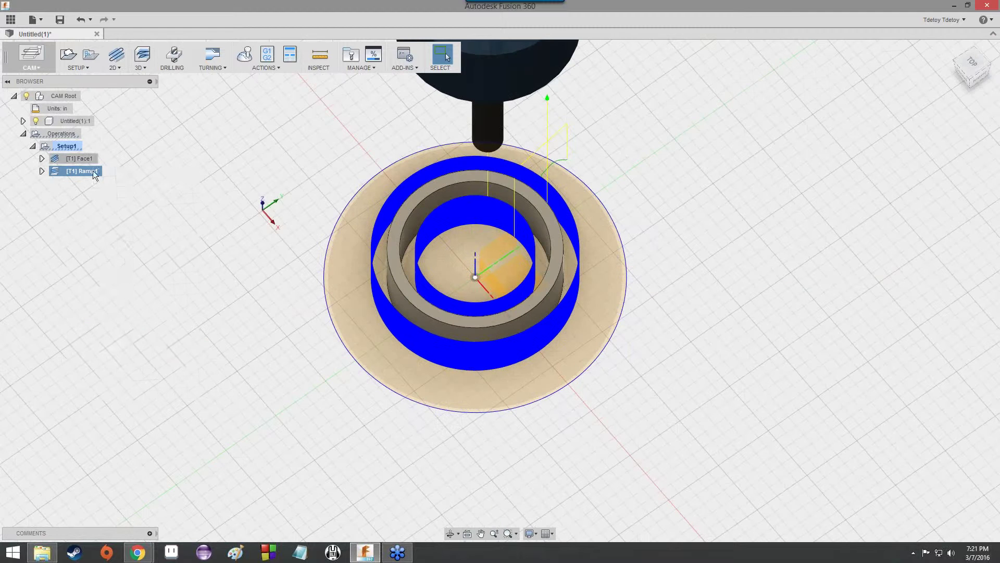
# - Open the Ramp1 operation for editing and examine its spindle speeds and its cutting, lead-in, lead-out, ramp and plunge feedrates
pyautogui.rightClick(93, 172)
pyautogui.click(115, 179)
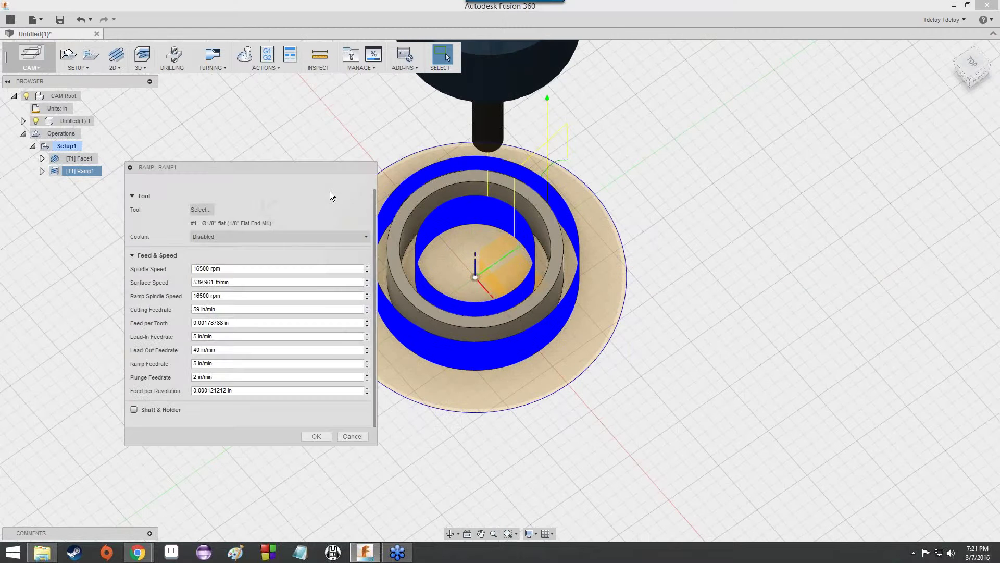
pyautogui.moveTo(249, 167); pyautogui.dragTo(576, 136)
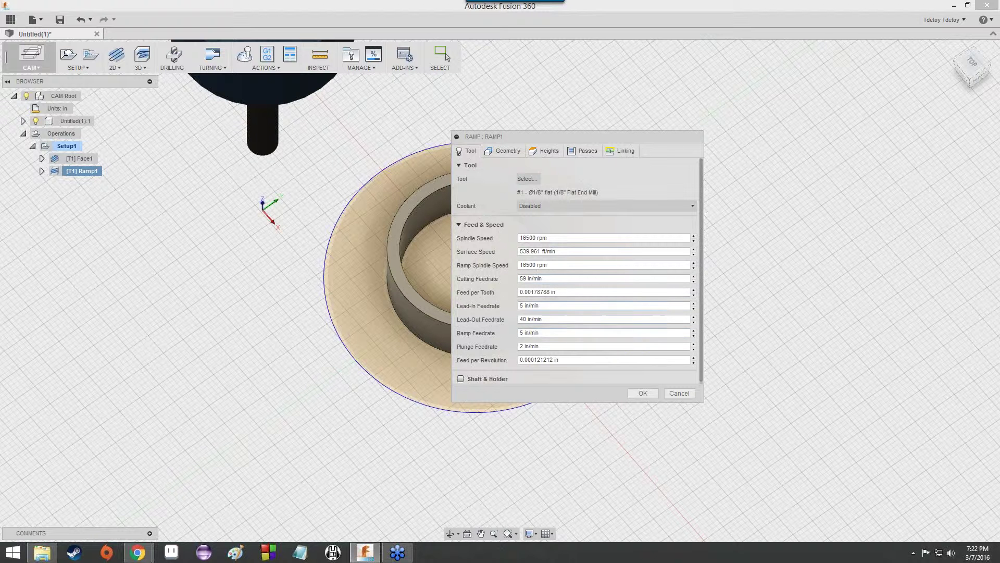
pyautogui.doubleClick(554, 320)
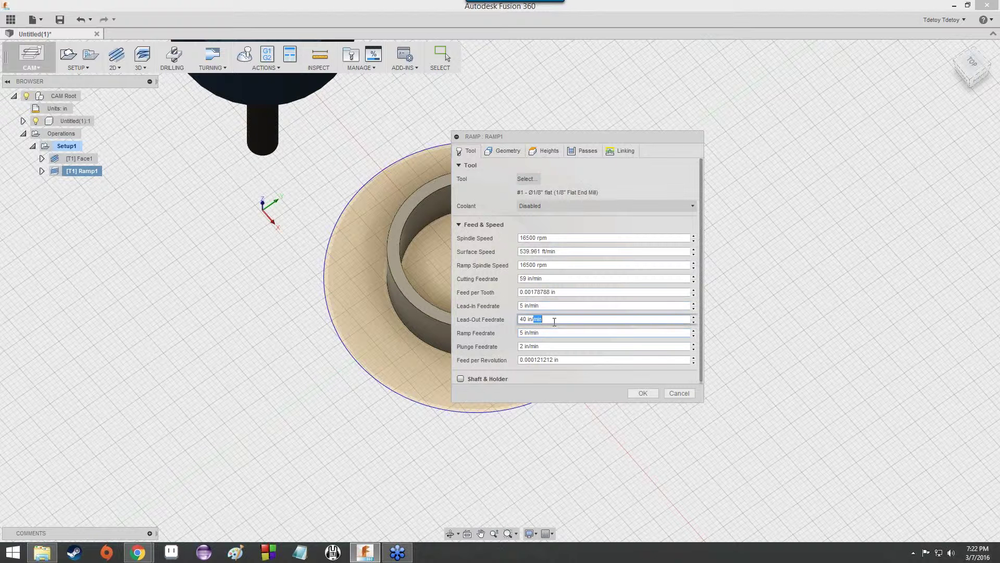
pyautogui.tripleClick(554, 320)
pyautogui.click(573, 280)
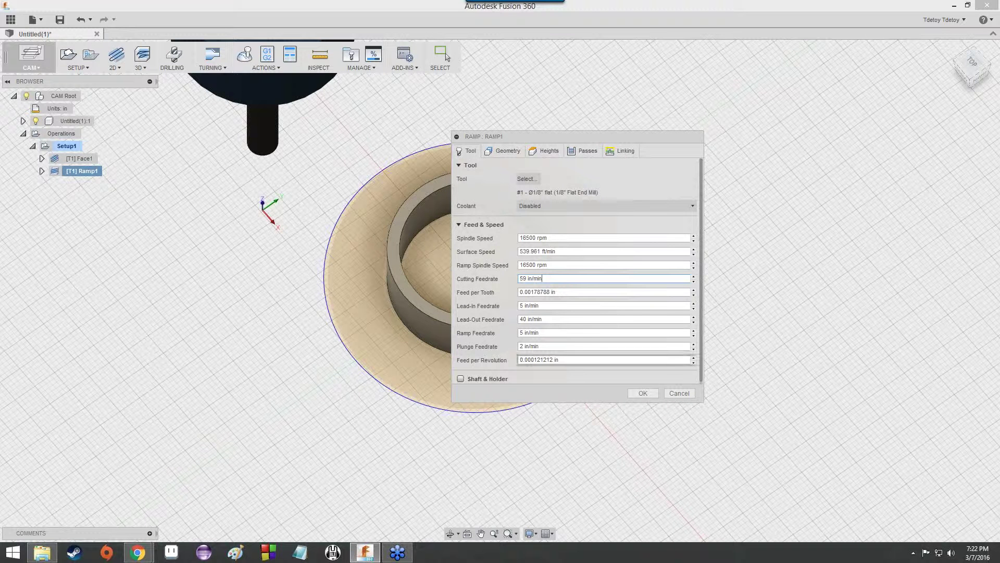
pyautogui.doubleClick(538, 278)
pyautogui.doubleClick(561, 279)
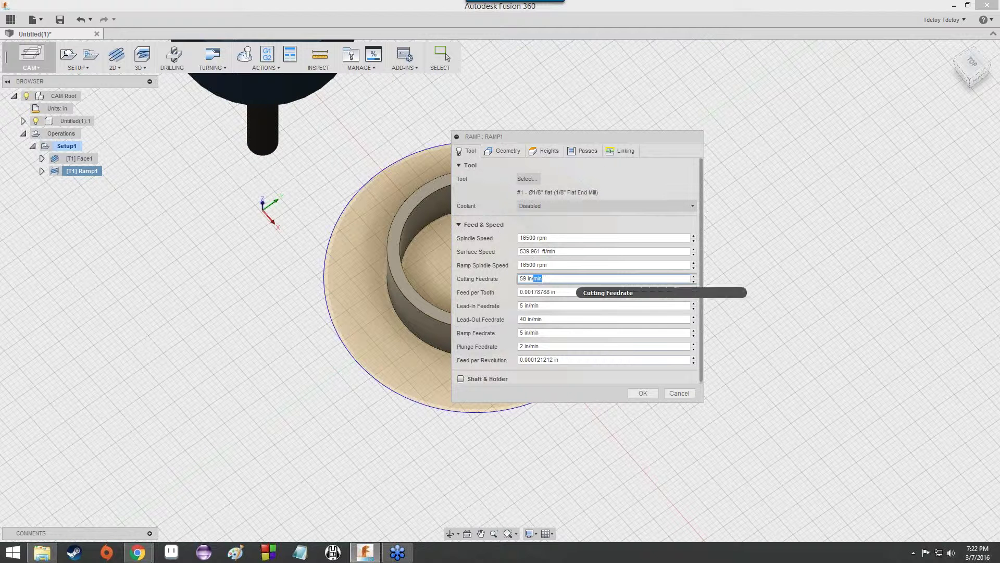
pyautogui.tripleClick(560, 278)
pyautogui.doubleClick(560, 306)
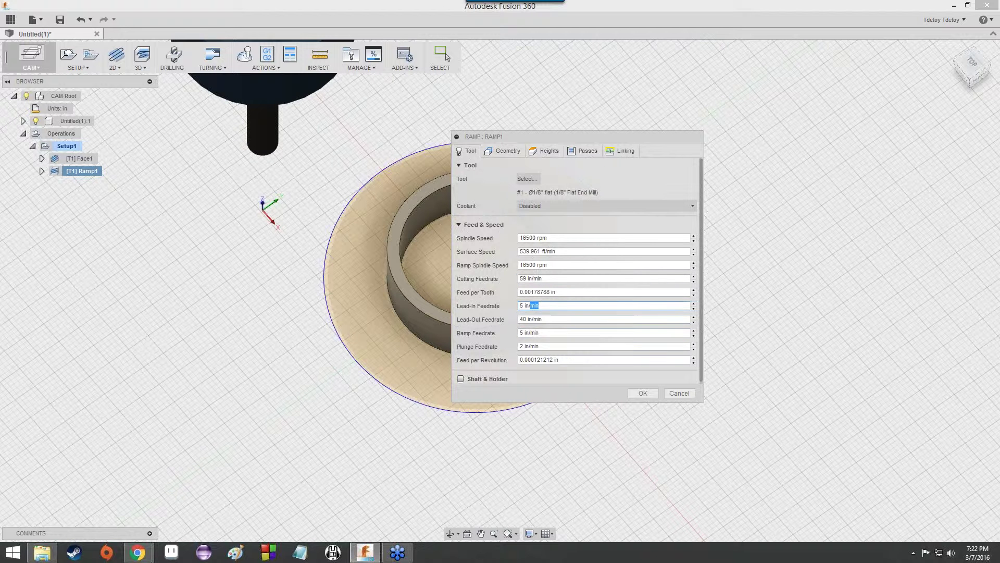
pyautogui.doubleClick(555, 320)
pyautogui.doubleClick(555, 332)
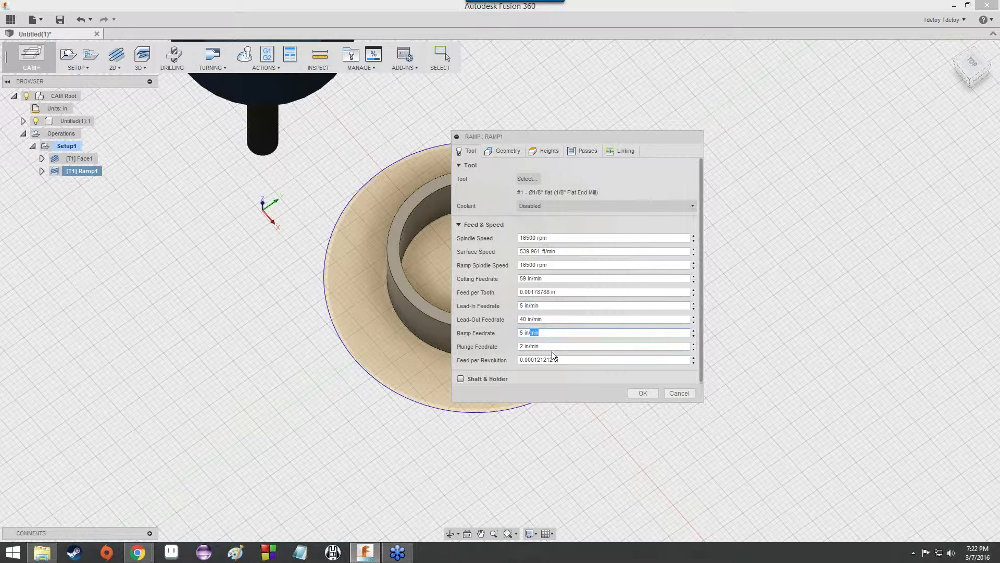
pyautogui.doubleClick(553, 346)
pyautogui.doubleClick(556, 238)
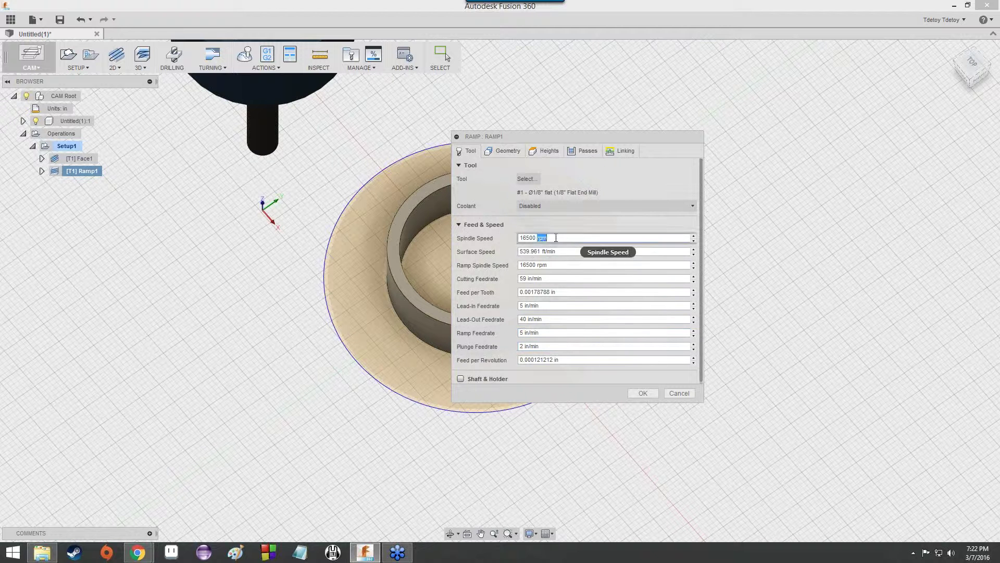
pyautogui.tripleClick(556, 264)
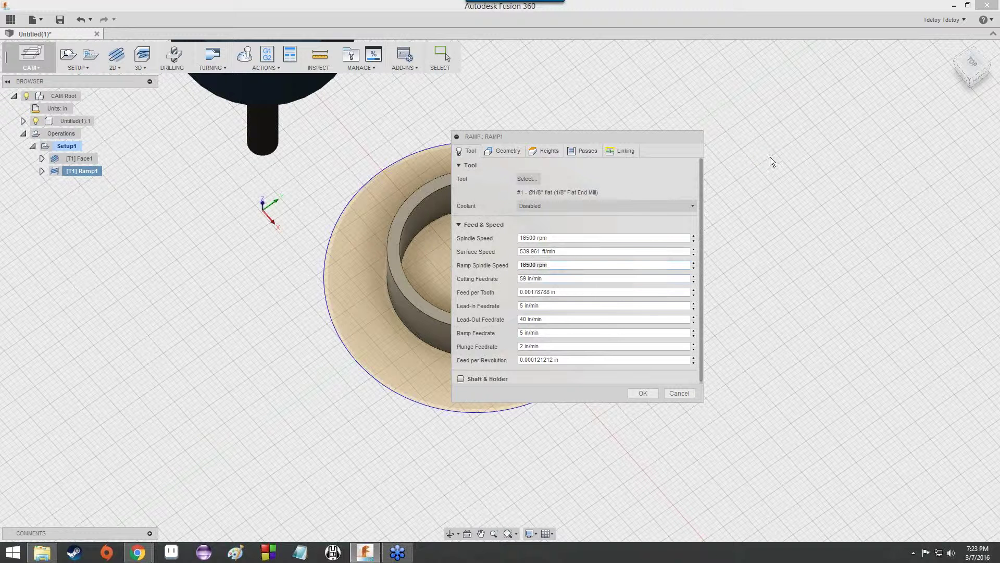
# - Draw temporary markup arrows along the stock circle to illustrate the cutting direction, clearing them when done
pyautogui.moveTo(404, 360)
pyautogui.mouseDown()
pyautogui.moveTo(324, 249)
pyautogui.moveTo(334, 249)
pyautogui.mouseUp()
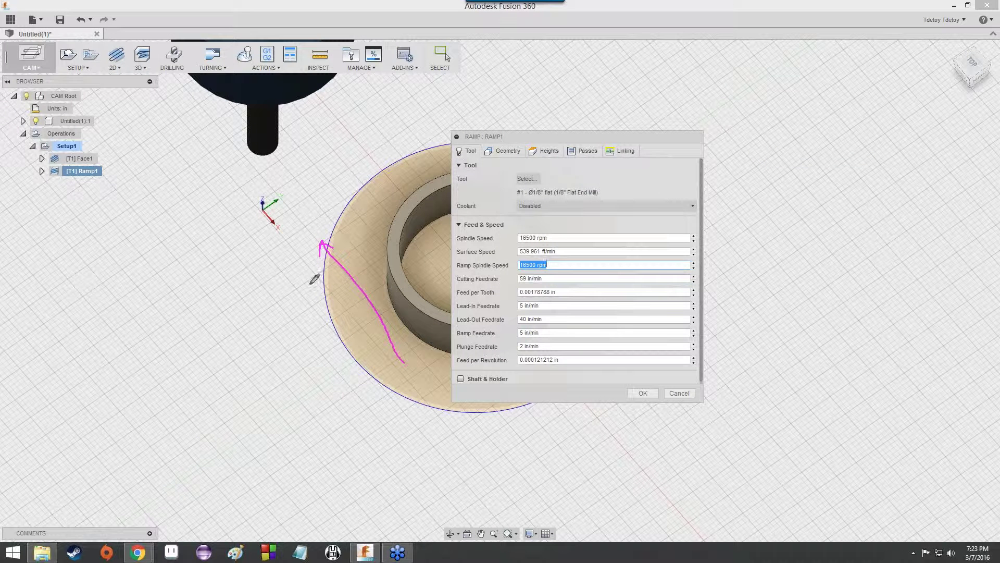
pyautogui.moveTo(301, 281)
pyautogui.mouseDown()
pyautogui.moveTo(279, 319)
pyautogui.moveTo(305, 324)
pyautogui.moveTo(320, 316)
pyautogui.moveTo(327, 285)
pyautogui.moveTo(332, 293)
pyautogui.mouseUp()
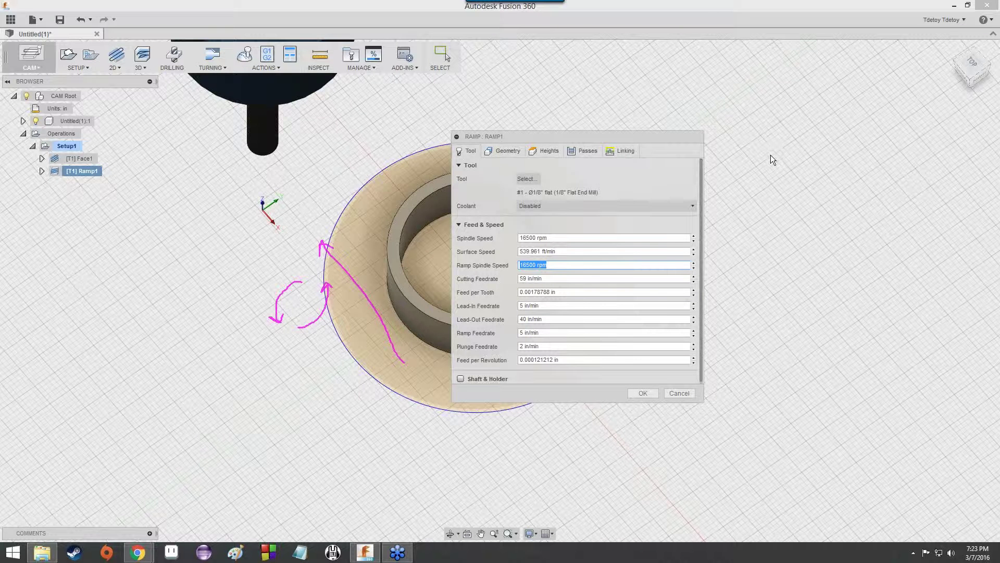
pyautogui.click(779, 196)
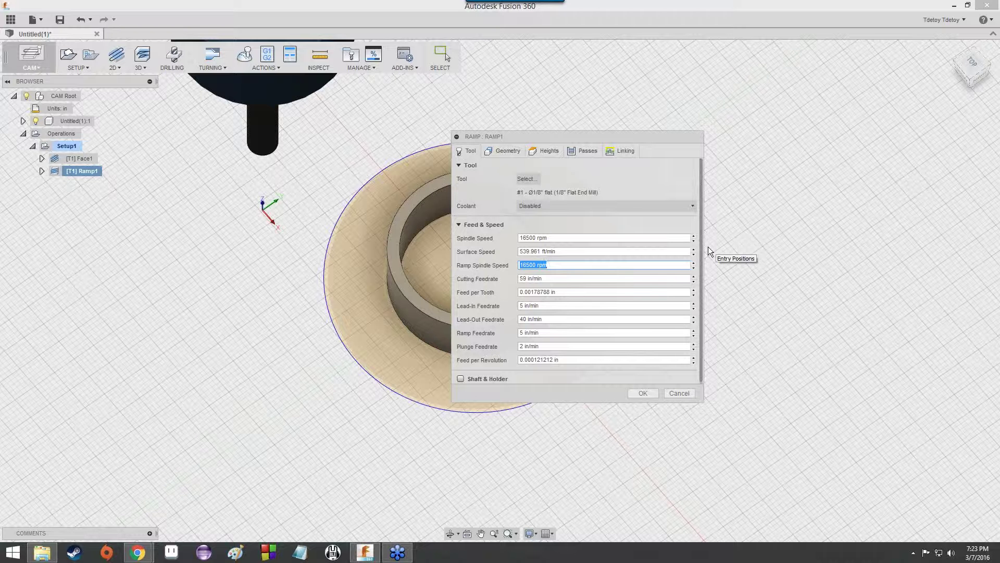
# - Review Ramp1's geometry, heights, passes and linking settings, closing the operation without saving changes
pyautogui.click(511, 150)
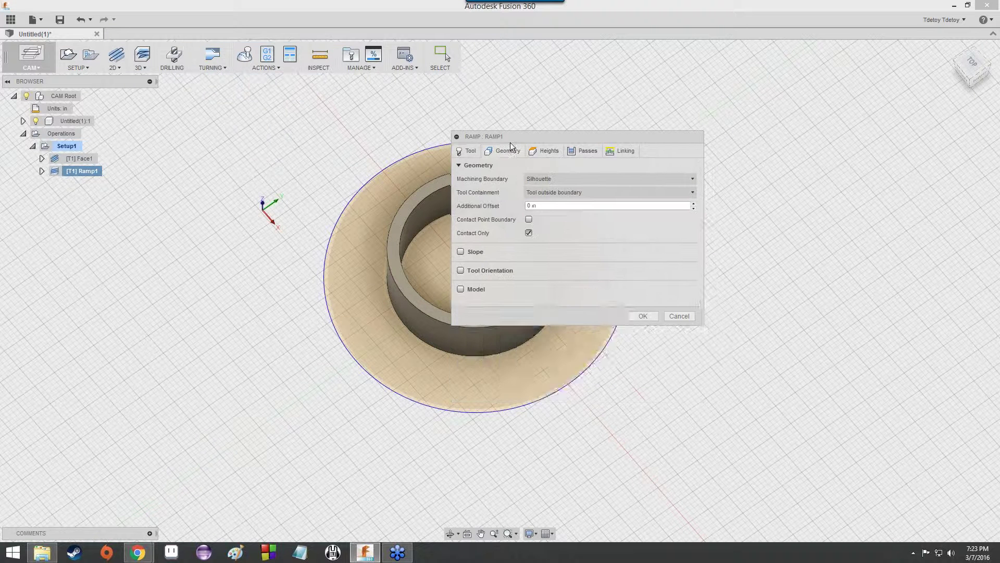
pyautogui.moveTo(512, 139); pyautogui.dragTo(546, 134)
pyautogui.click(620, 146)
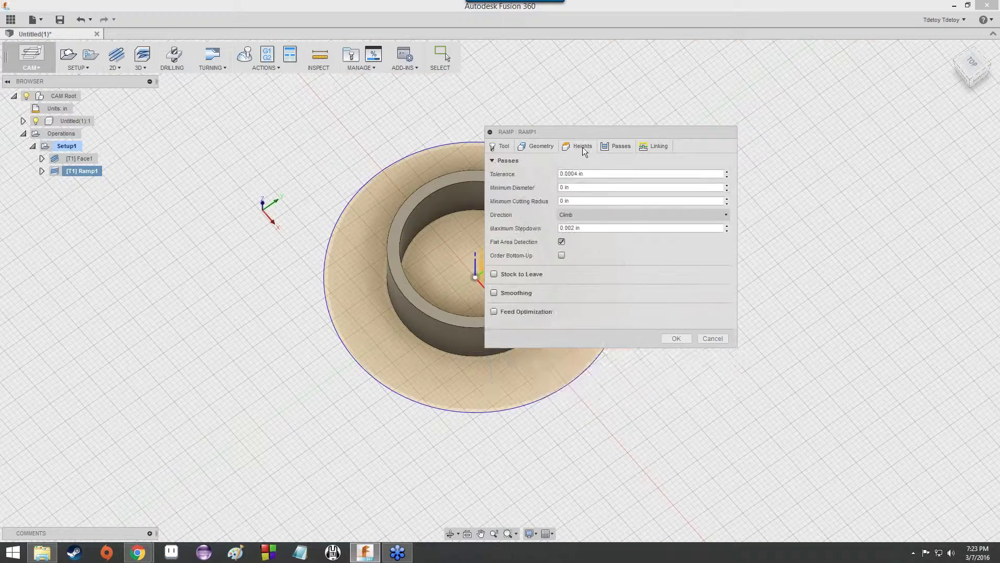
pyautogui.click(583, 147)
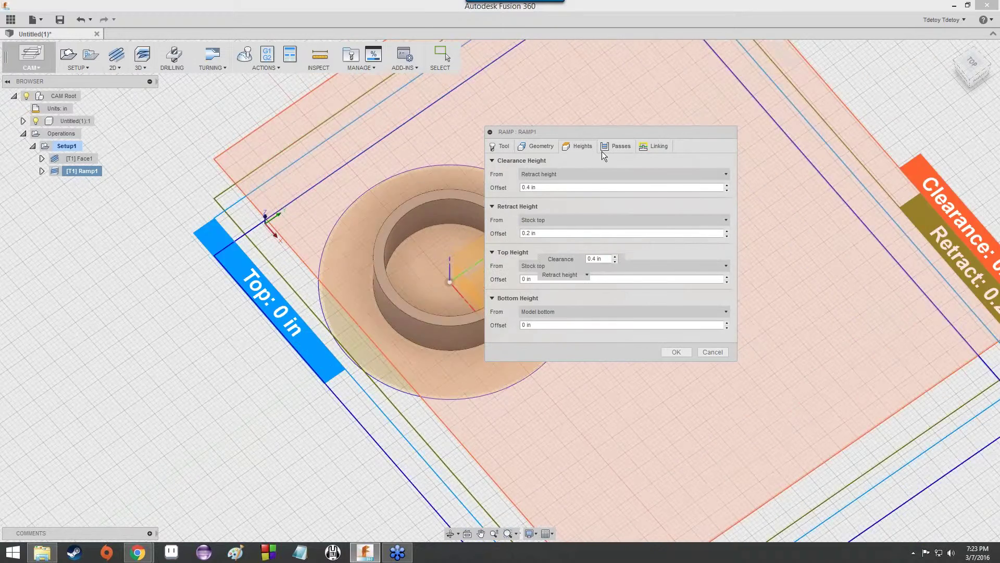
pyautogui.click(604, 150)
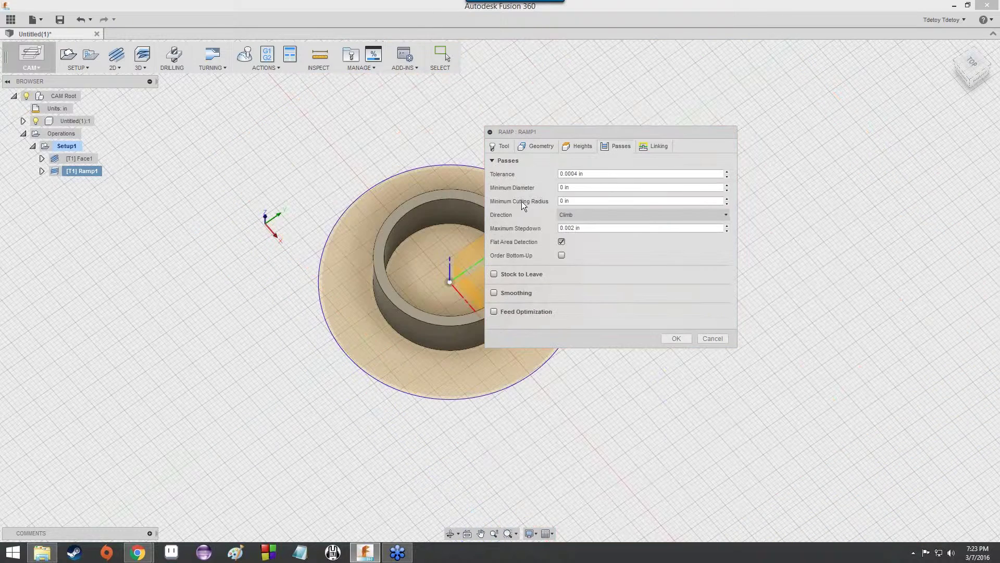
pyautogui.click(645, 149)
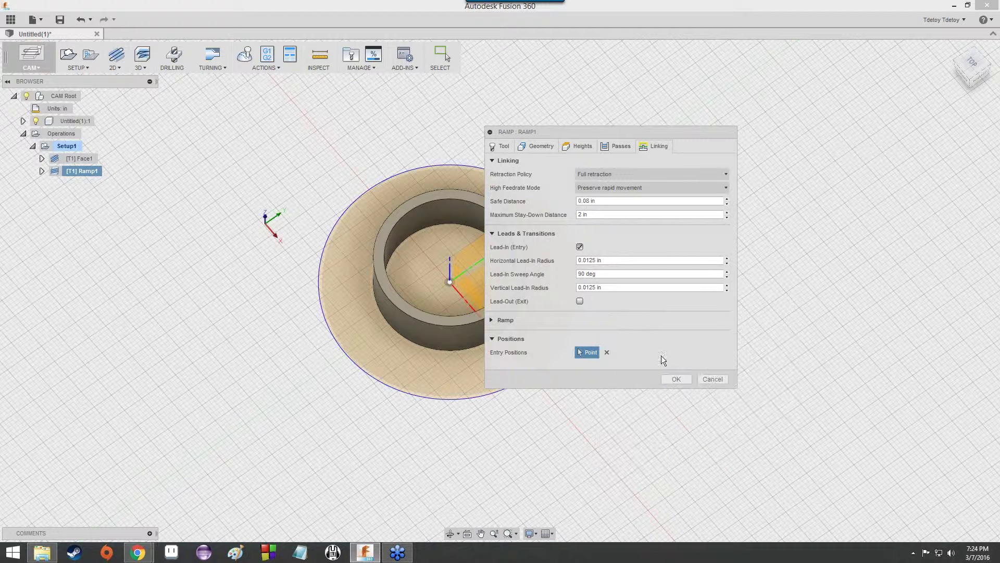
pyautogui.click(700, 380)
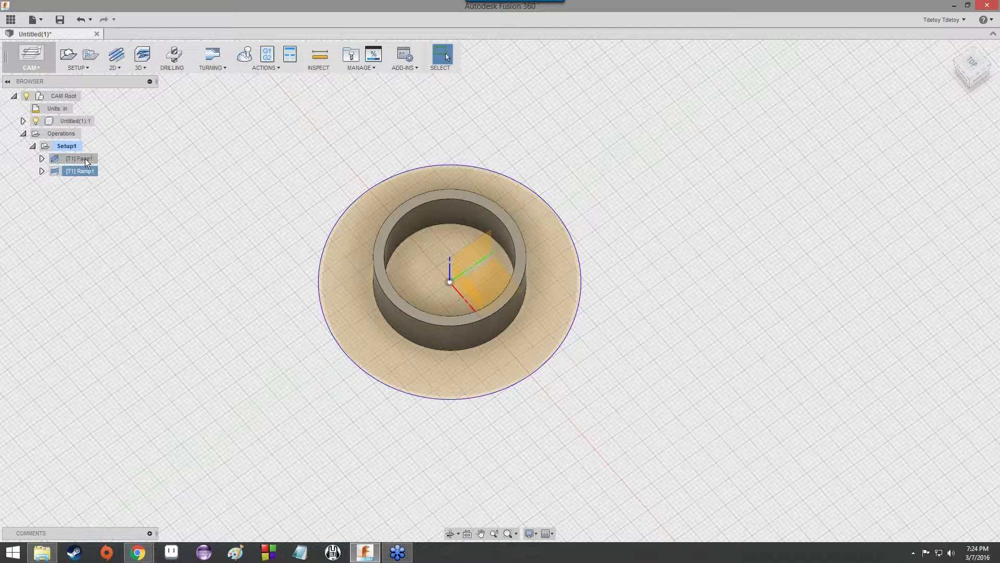
# - Open the Face1 operation for editing and review its linking, passes and heights settings, closing it without saving changes
pyautogui.click(86, 158)
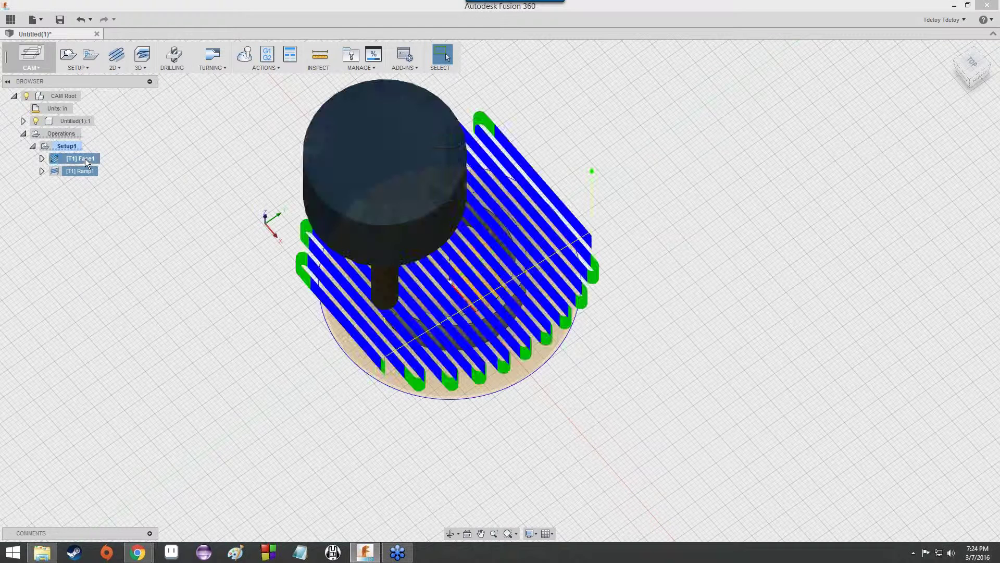
pyautogui.rightClick(95, 167)
pyautogui.click(120, 169)
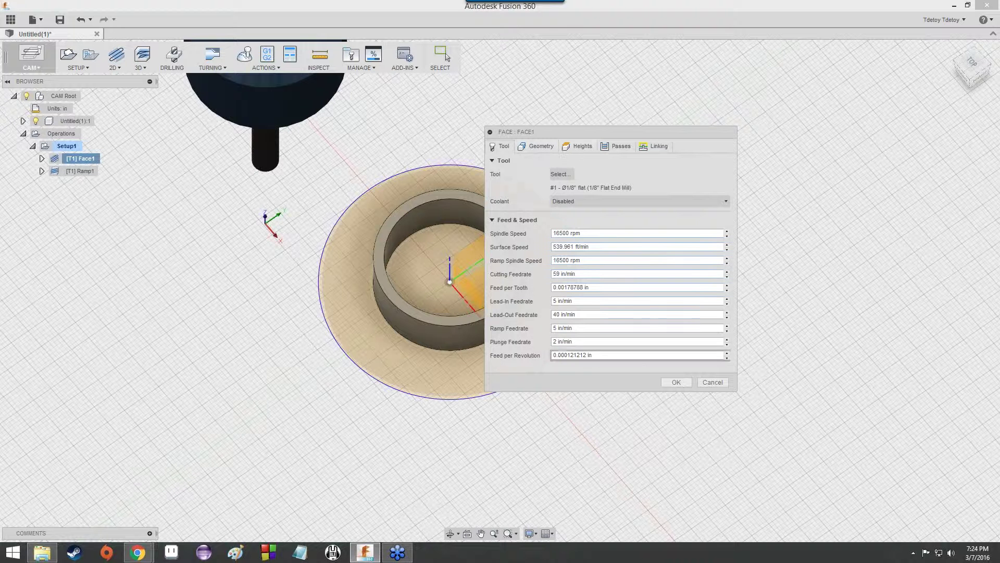
pyautogui.click(655, 146)
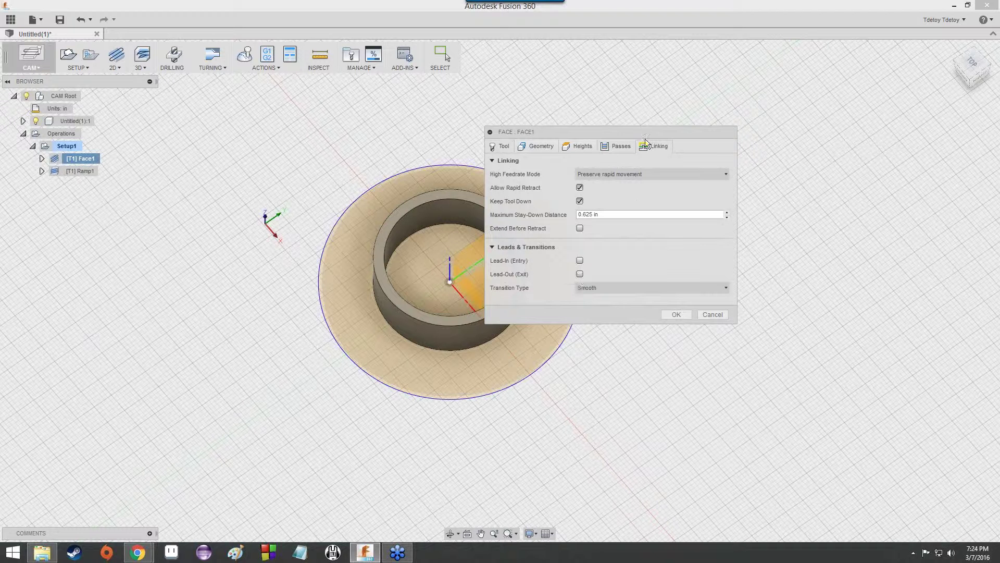
pyautogui.click(616, 147)
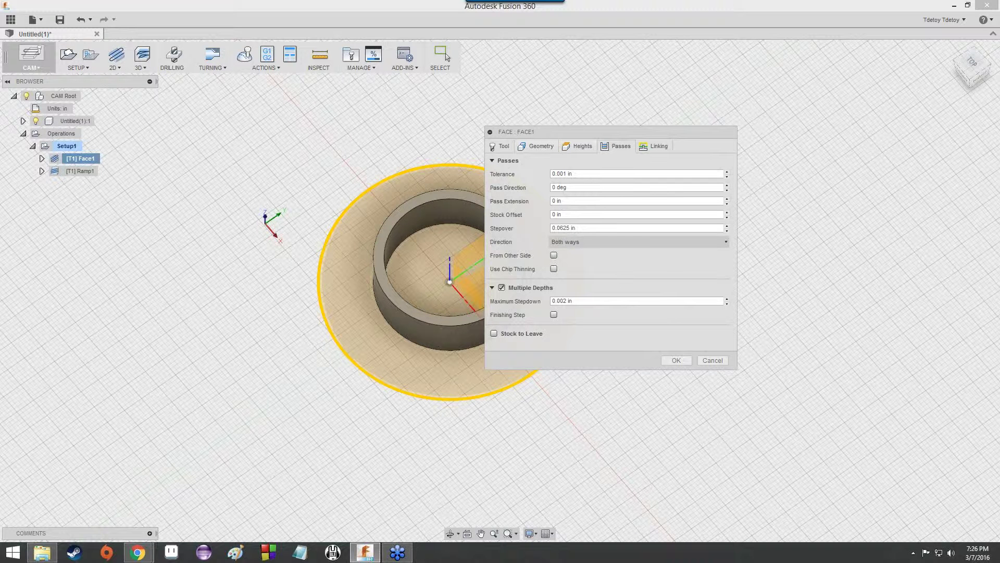
pyautogui.click(643, 149)
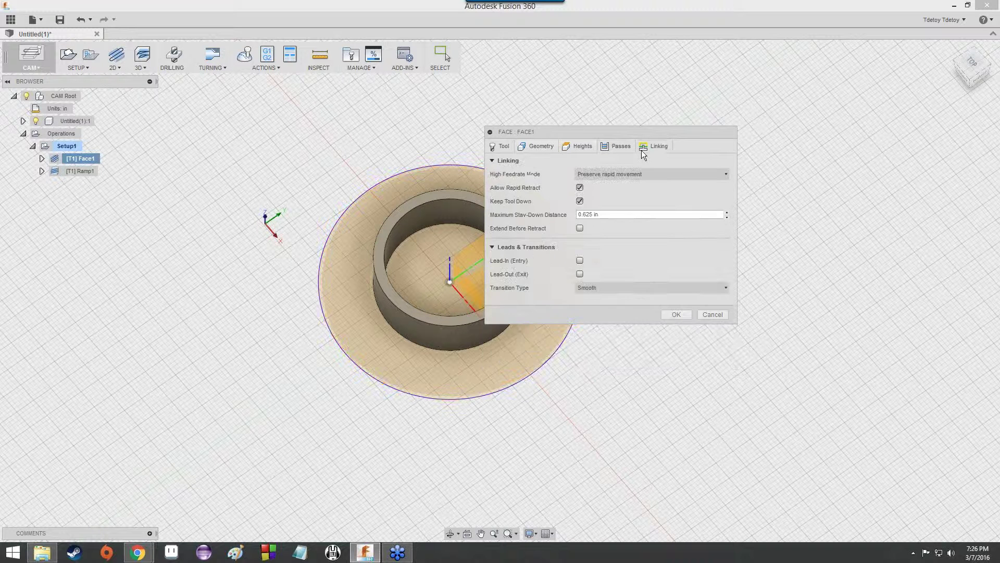
pyautogui.click(606, 149)
pyautogui.click(583, 148)
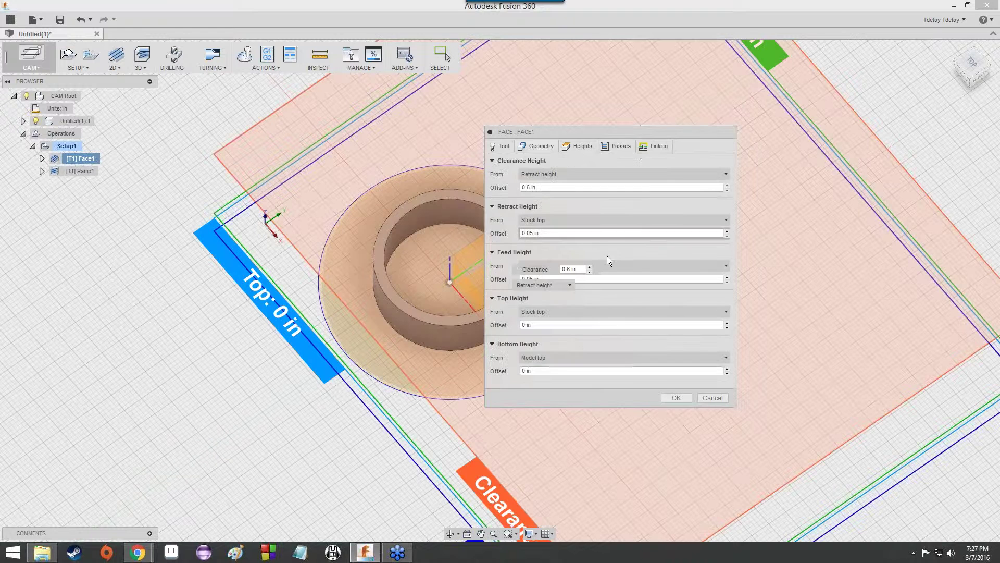
pyautogui.click(711, 398)
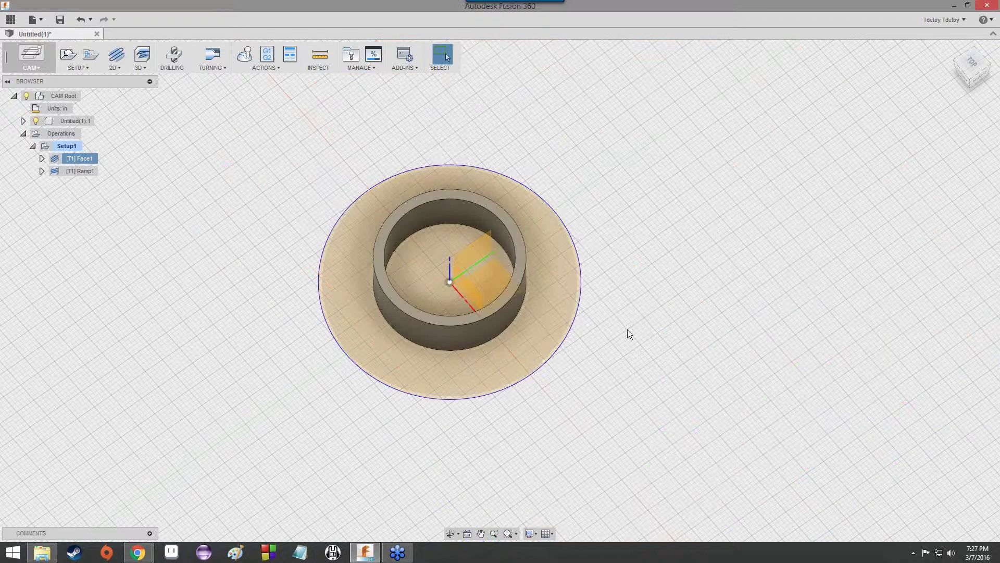
# - Try to simulate the Face1 operation on its own
pyautogui.moveTo(971, 76)
pyautogui.mouseDown()
pyautogui.moveTo(989, 42)
pyautogui.moveTo(986, 71)
pyautogui.moveTo(977, 51)
pyautogui.moveTo(970, 74)
pyautogui.moveTo(972, 65)
pyautogui.mouseUp()
pyautogui.click(254, 54)
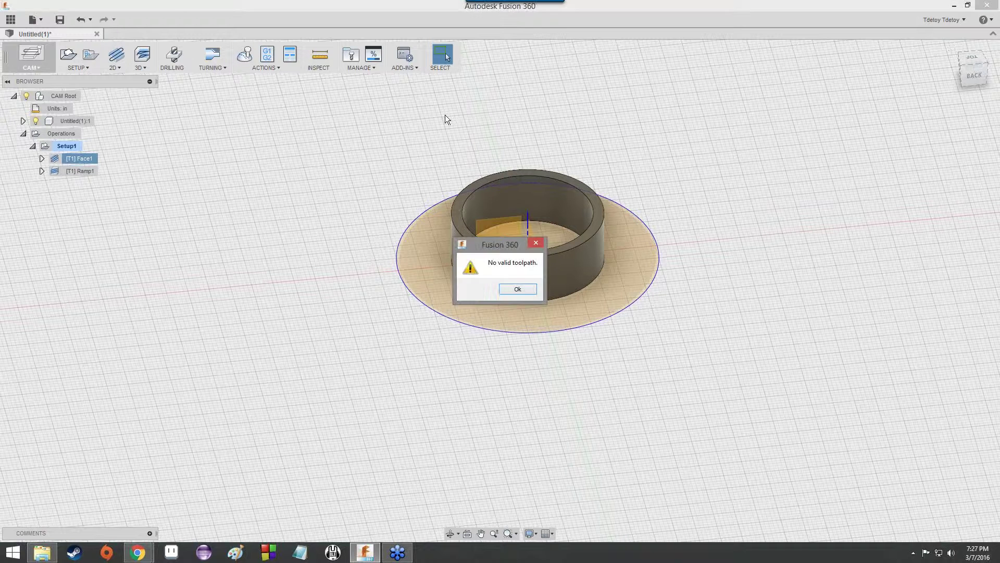
pyautogui.click(526, 285)
# - Simulate all operations of Setup1 with the stock shown and start the playback
pyautogui.click(66, 146)
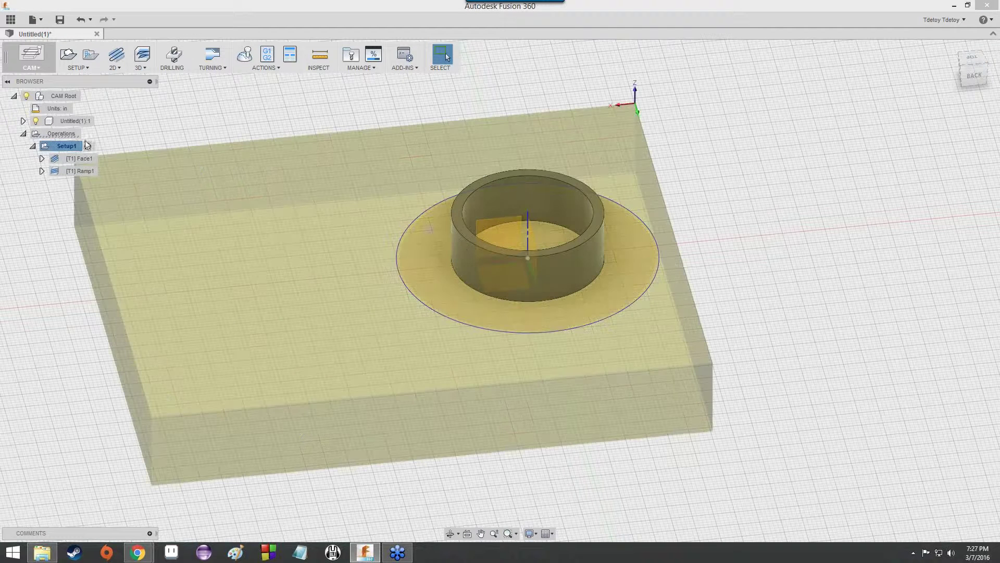
pyautogui.click(245, 54)
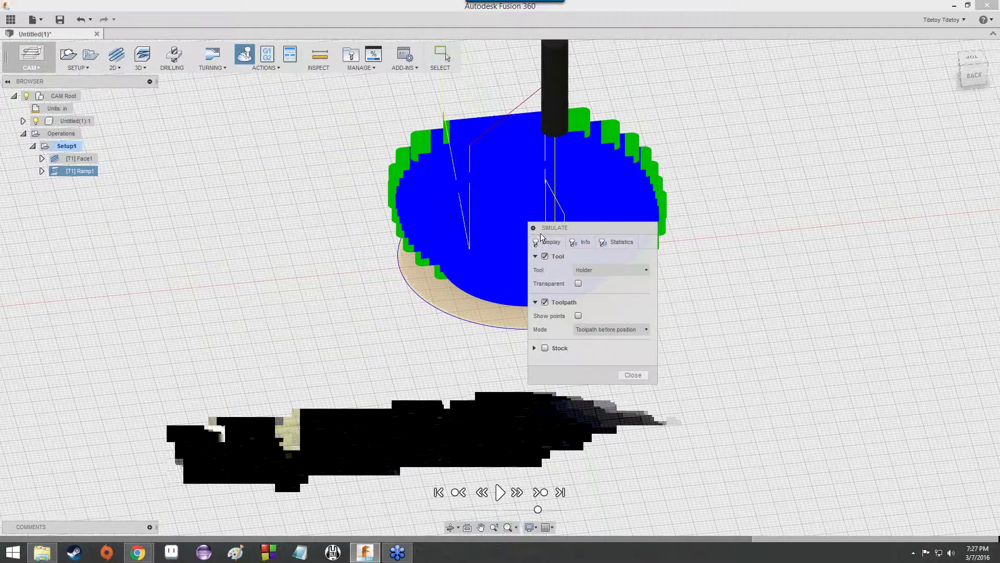
pyautogui.moveTo(500, 288)
pyautogui.keyDown('shift'); pyautogui.mouseDown(button='middle')
pyautogui.moveTo(437, 354)
pyautogui.moveTo(552, 344)
pyautogui.moveTo(469, 282)
pyautogui.moveTo(563, 234)
pyautogui.moveTo(549, 292)
pyautogui.moveTo(586, 448)
pyautogui.mouseUp(button='middle'); pyautogui.keyUp('shift')
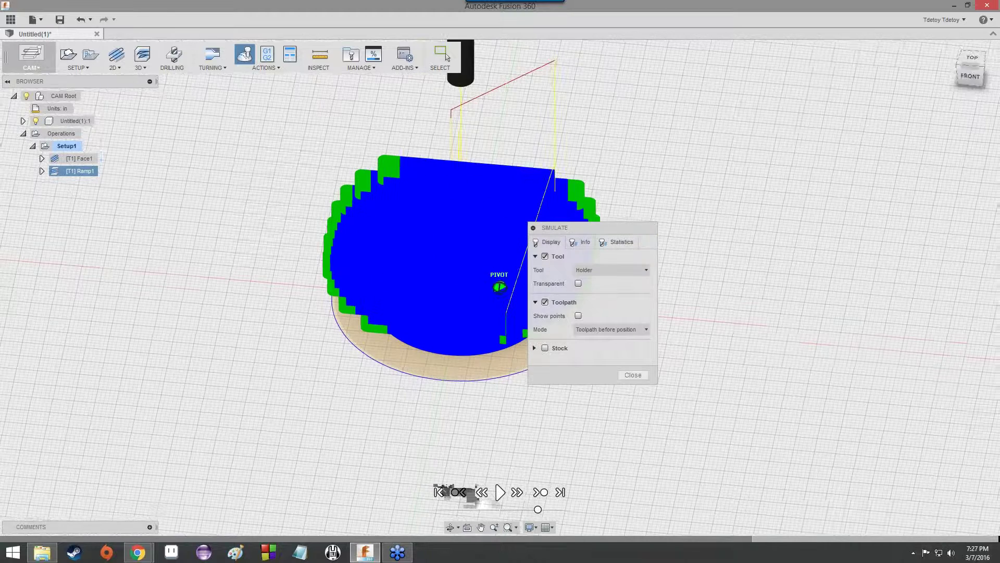
pyautogui.click(545, 347)
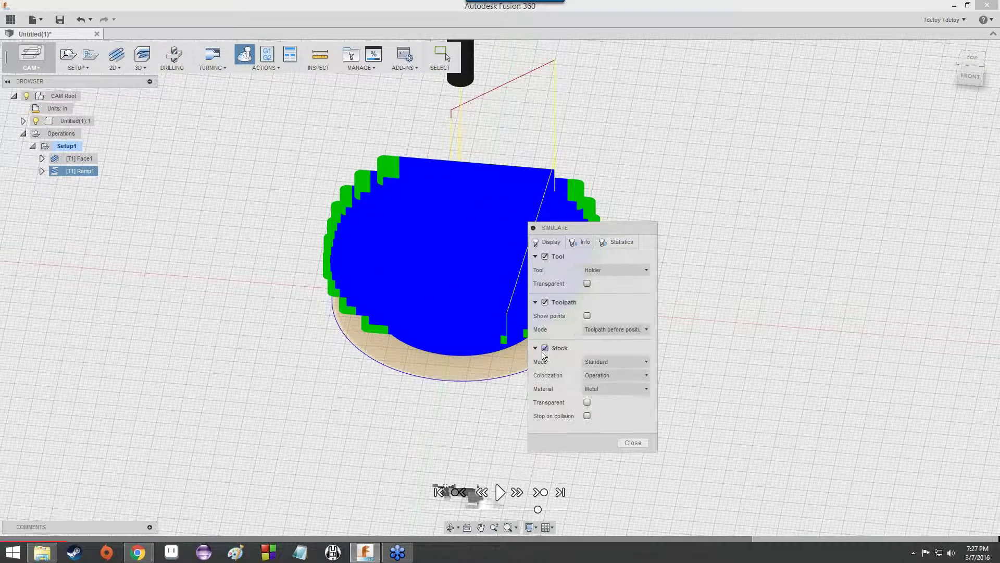
pyautogui.click(499, 492)
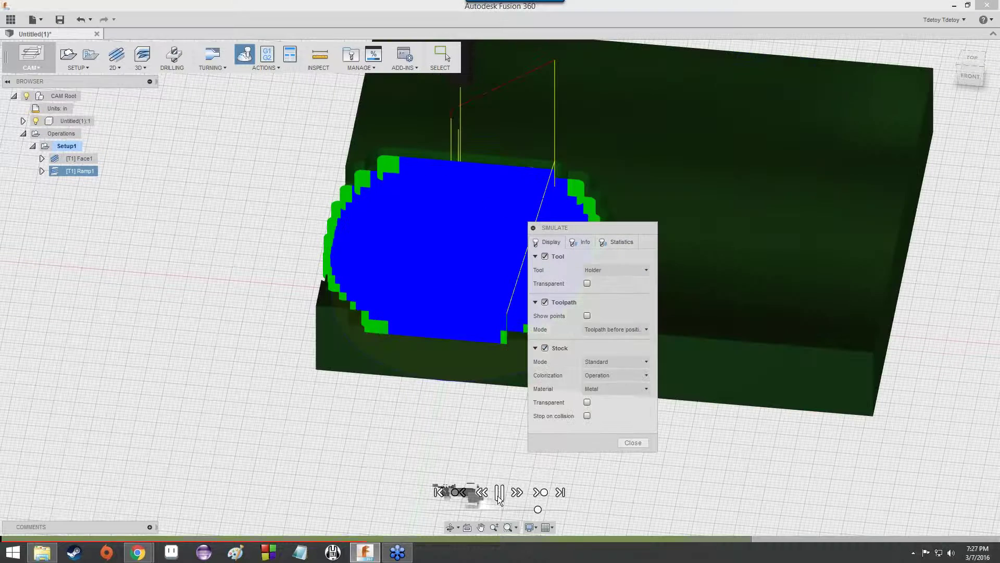
# - Hide the toolpath in the running simulation and watch the facing cut on the stock up close
pyautogui.moveTo(588, 223); pyautogui.dragTo(667, 289)
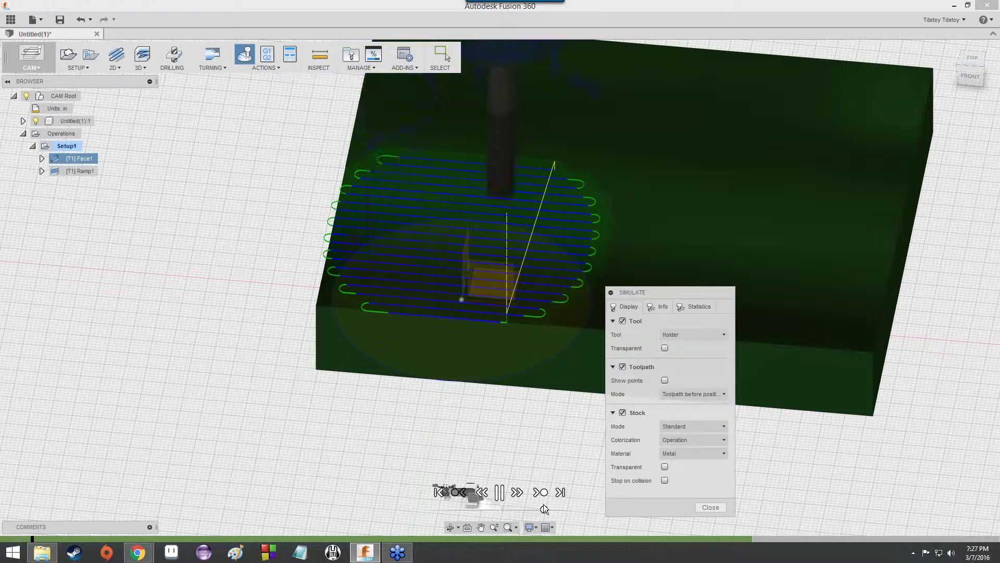
pyautogui.click(622, 366)
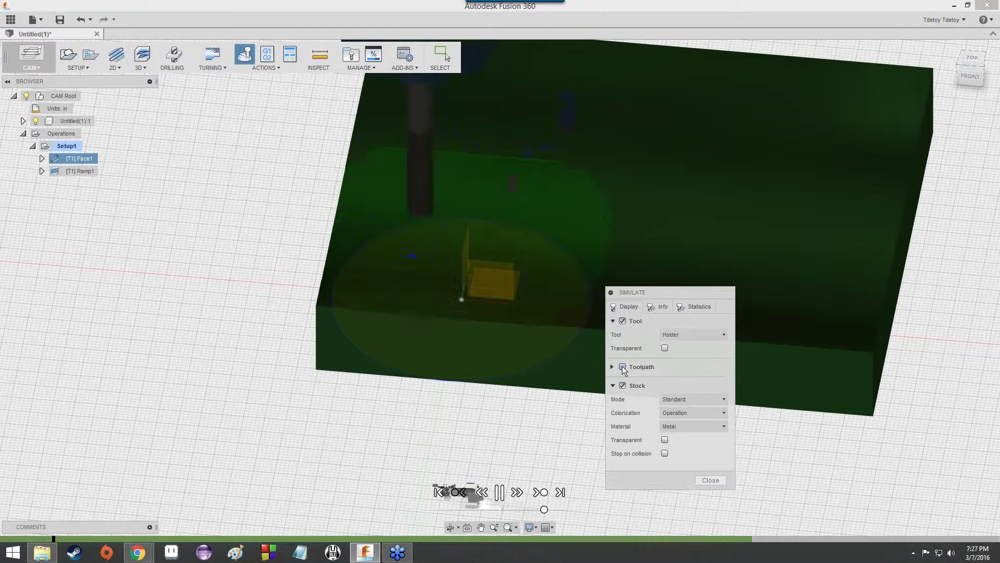
pyautogui.scroll(5, 544, 263)
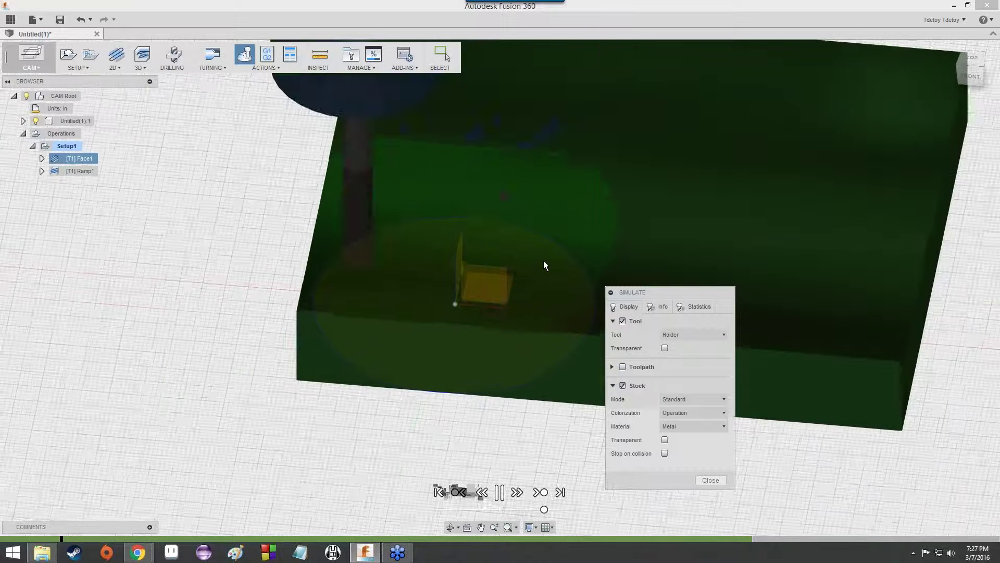
pyautogui.scroll(-1, 545, 266)
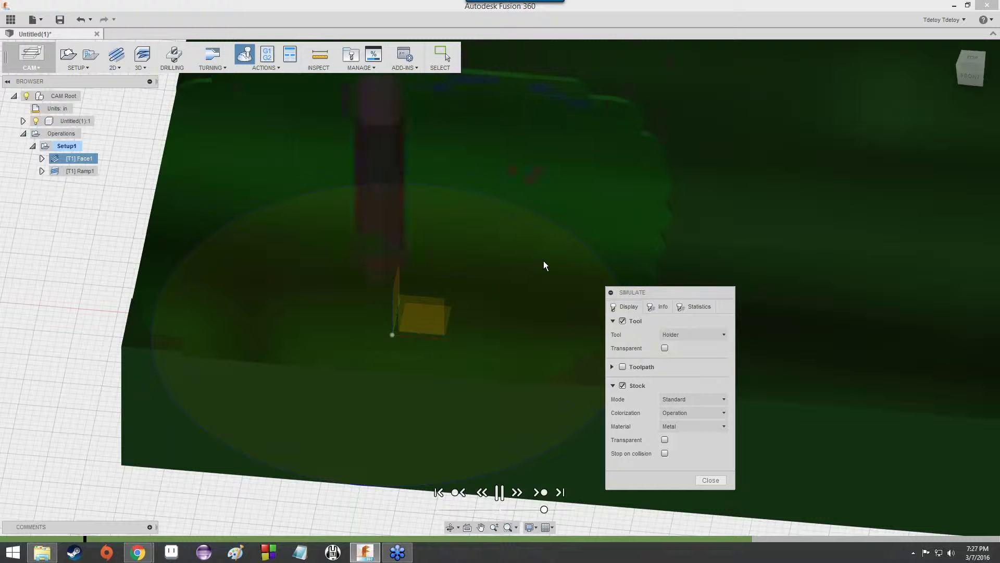
# - Watch the simulated Face1 facing cut from the left side of the stock, speeding up the playback as the pocket deepens
pyautogui.scroll(2, 543, 260)
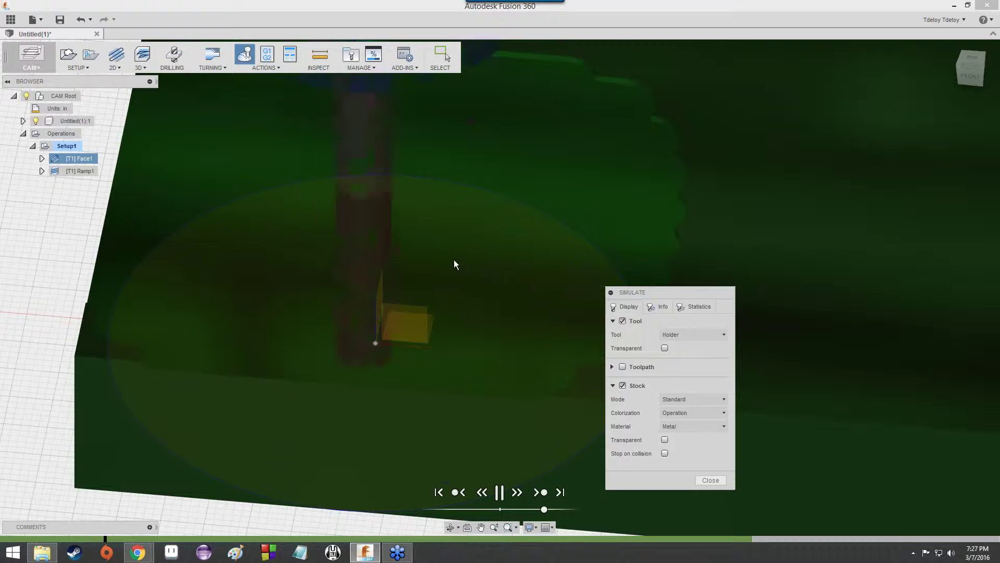
pyautogui.scroll(-3, 451, 266)
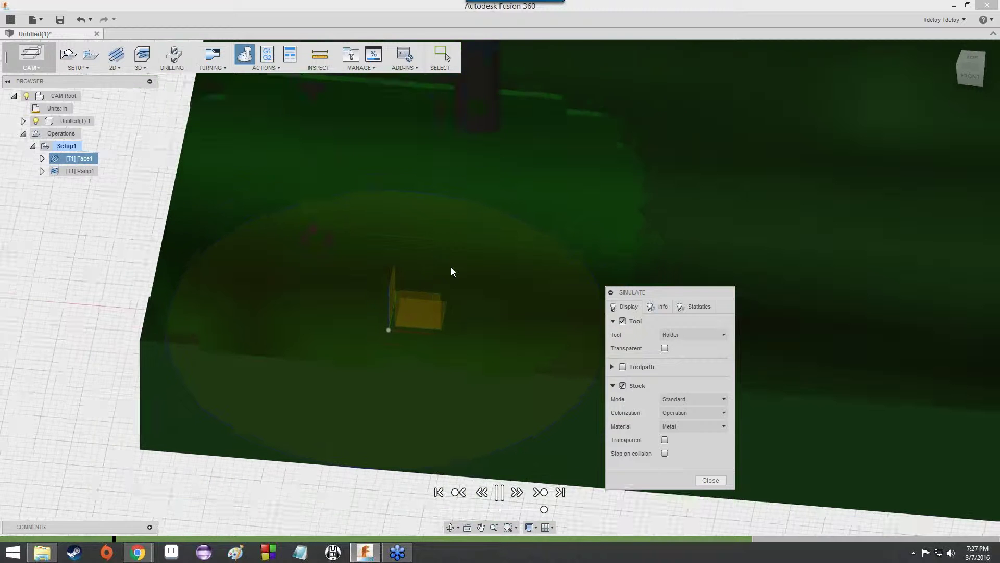
pyautogui.scroll(2, 451, 267)
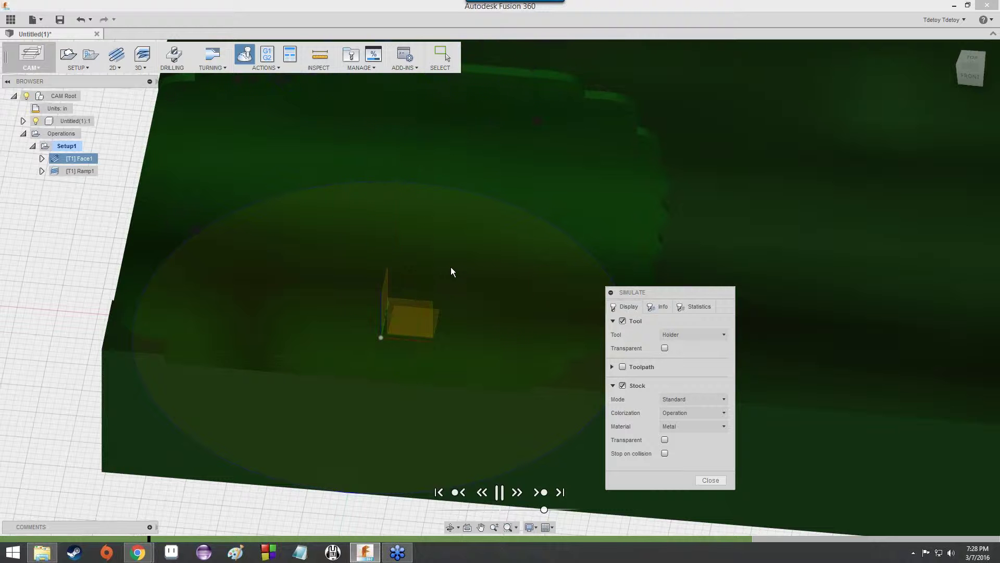
pyautogui.moveTo(970, 81); pyautogui.dragTo(985, 68)
pyautogui.moveTo(980, 79)
pyautogui.mouseDown()
pyautogui.moveTo(981, 98)
pyautogui.moveTo(970, 79)
pyautogui.moveTo(970, 89)
pyautogui.mouseUp()
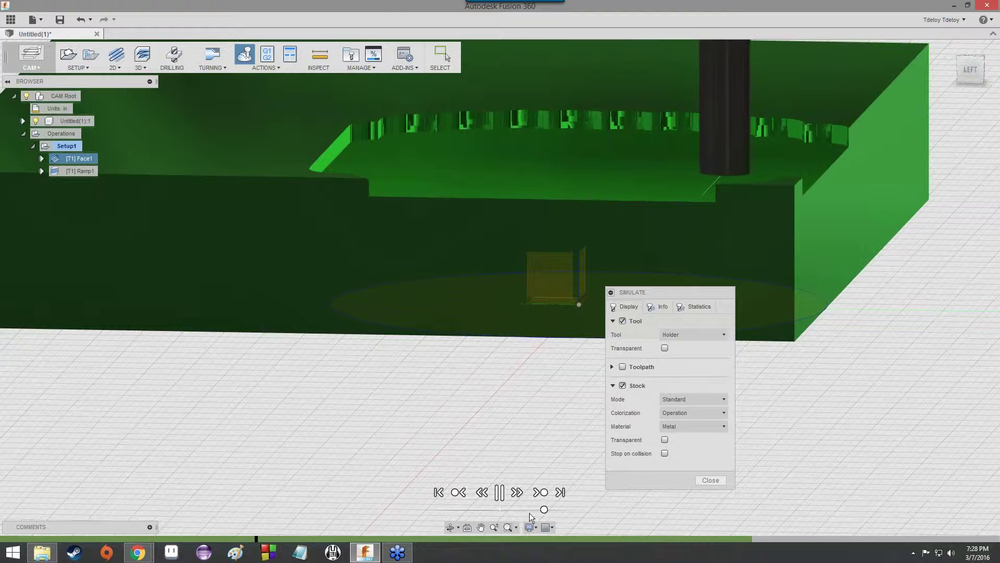
pyautogui.moveTo(545, 511); pyautogui.dragTo(555, 512)
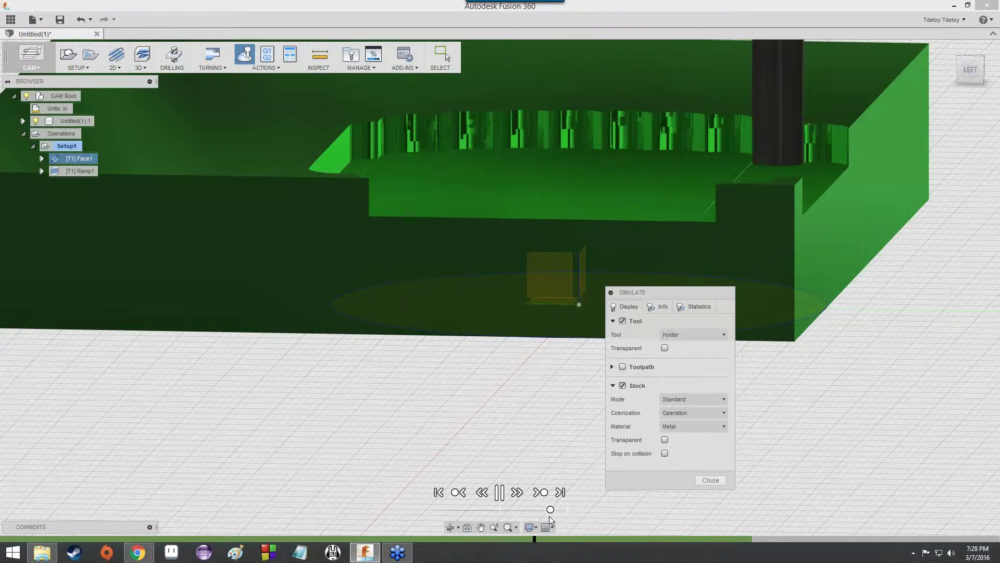
pyautogui.moveTo(550, 516); pyautogui.dragTo(558, 514)
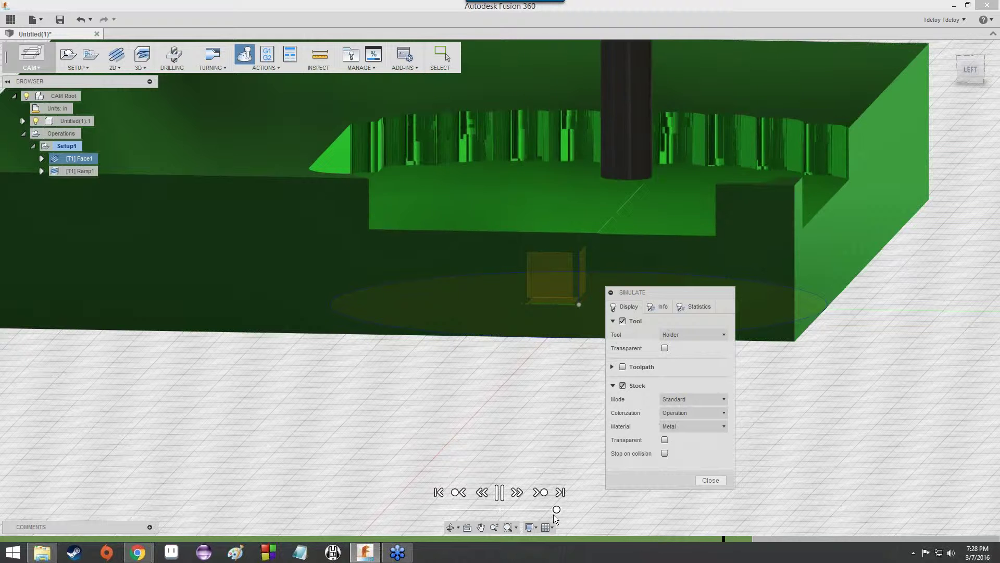
# - Slow the playback for the start of Ramp1, then view the ring's inner cut from an angle at increasing speed
pyautogui.moveTo(555, 514); pyautogui.dragTo(537, 511)
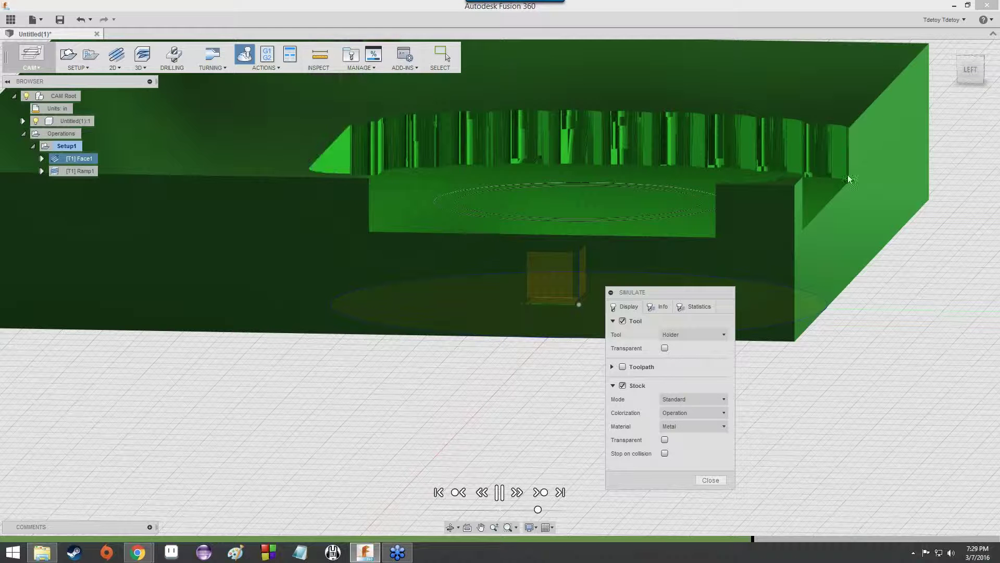
pyautogui.moveTo(972, 73)
pyautogui.mouseDown()
pyautogui.moveTo(982, 111)
pyautogui.moveTo(973, 121)
pyautogui.moveTo(960, 99)
pyautogui.mouseUp()
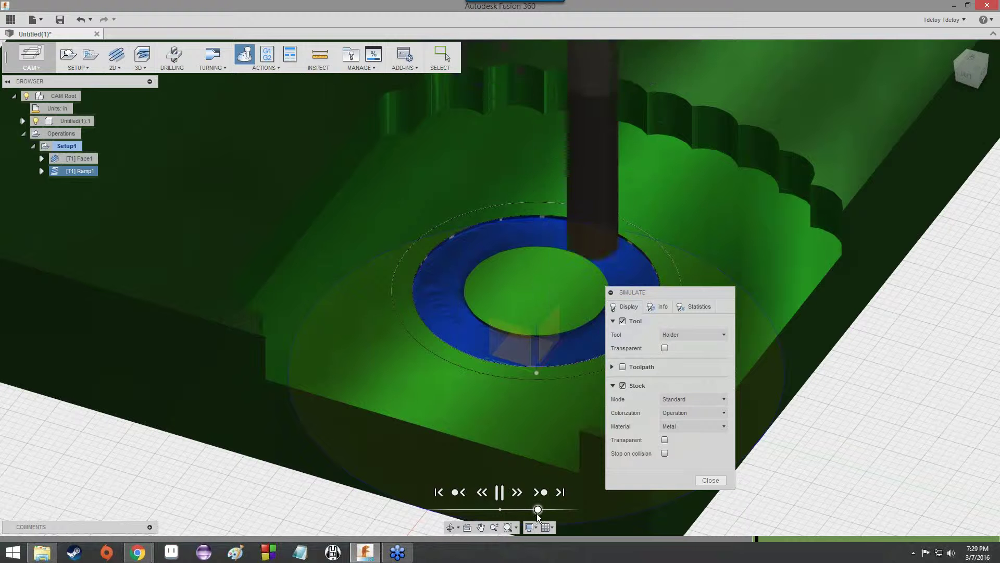
pyautogui.moveTo(537, 514); pyautogui.dragTo(554, 513)
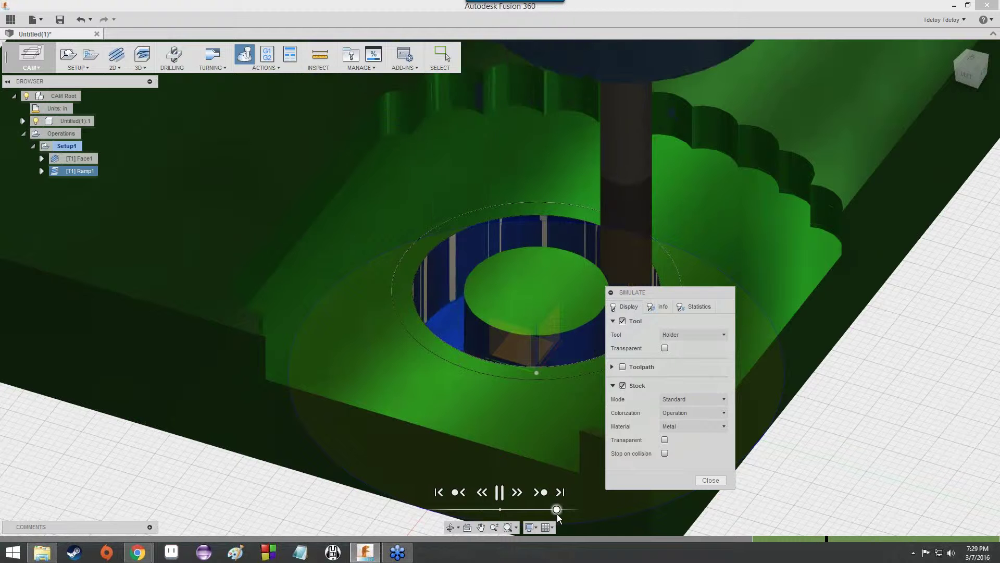
pyautogui.moveTo(557, 514); pyautogui.dragTo(562, 517)
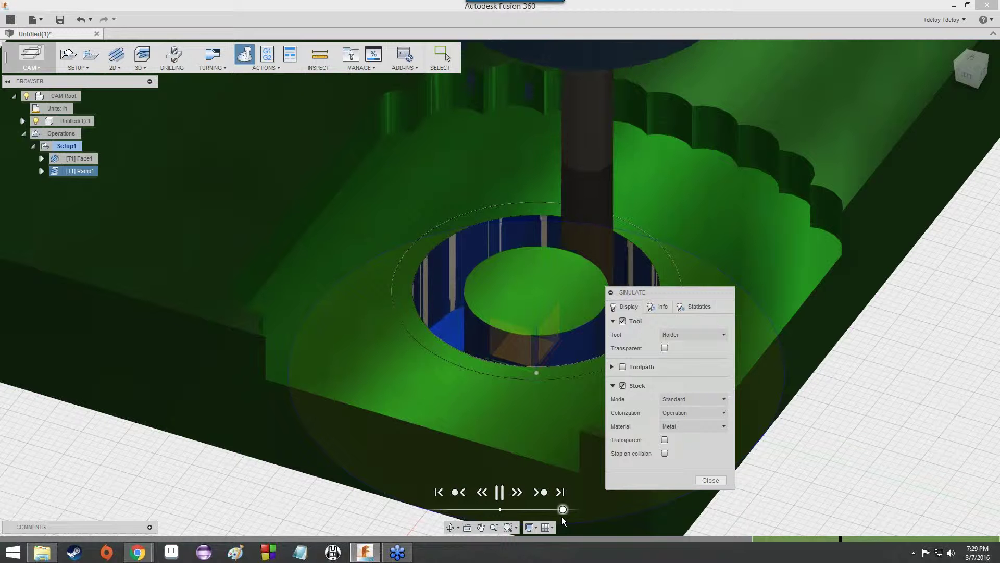
pyautogui.moveTo(559, 516); pyautogui.dragTo(573, 517)
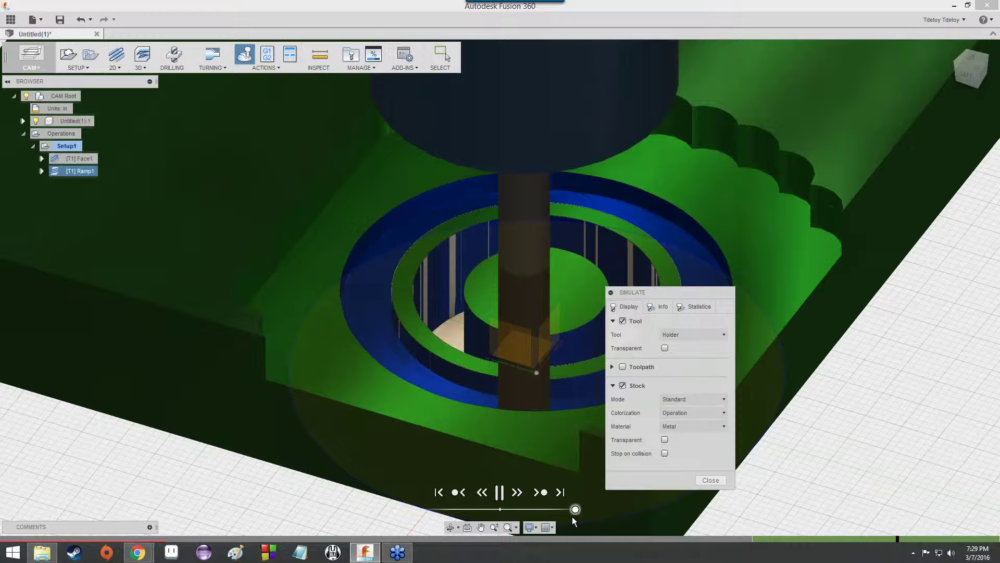
pyautogui.moveTo(569, 516); pyautogui.dragTo(568, 518)
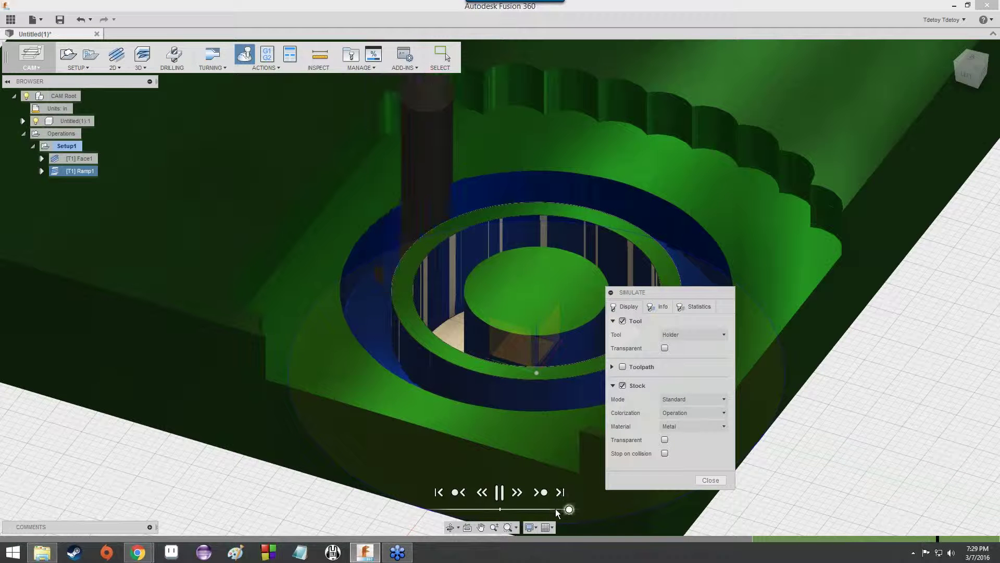
# - Slow the playback to inspect the Ramp1 cut around the ring's outer wall, then speed it up again
pyautogui.click(544, 509)
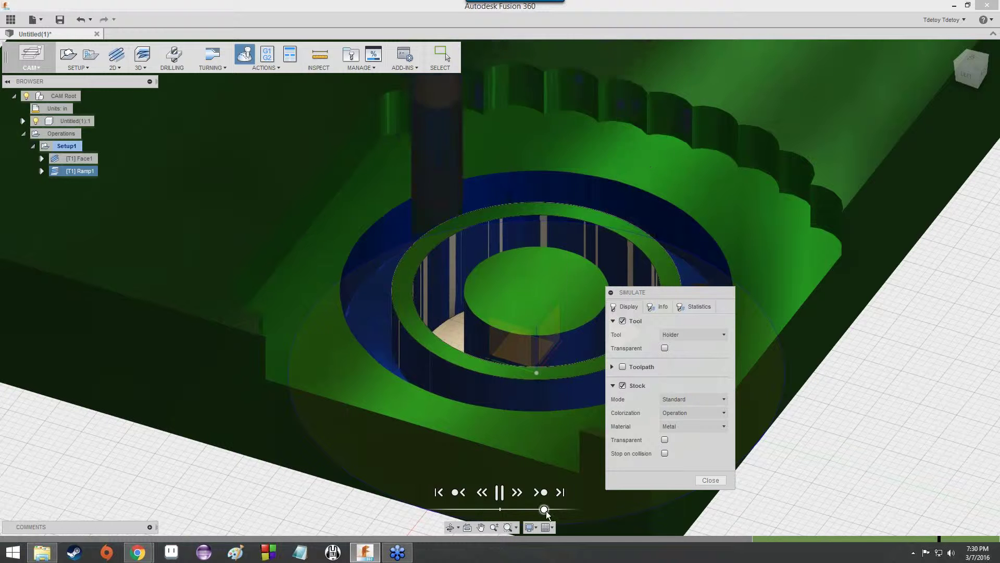
pyautogui.moveTo(543, 510); pyautogui.dragTo(532, 512)
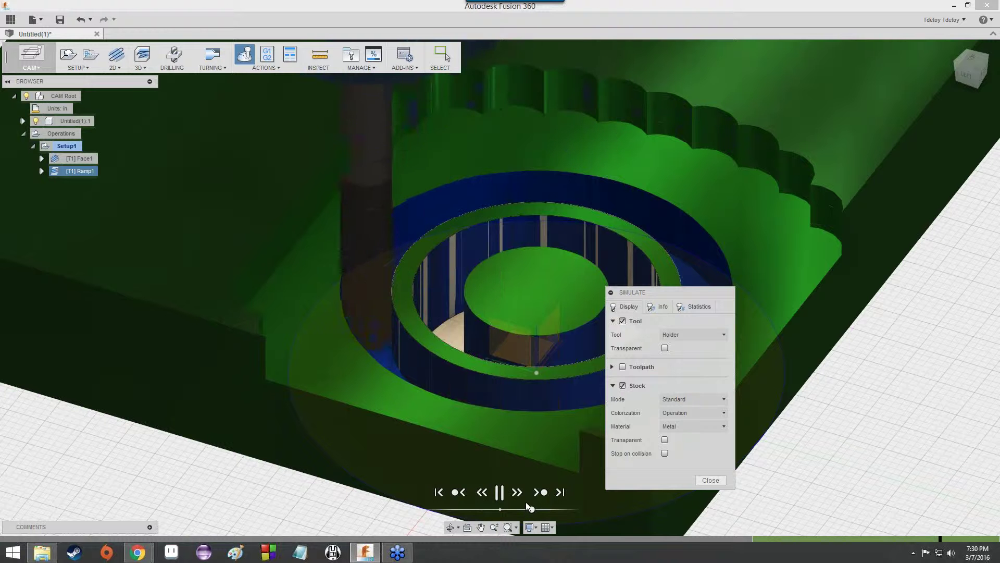
pyautogui.moveTo(531, 508); pyautogui.dragTo(557, 509)
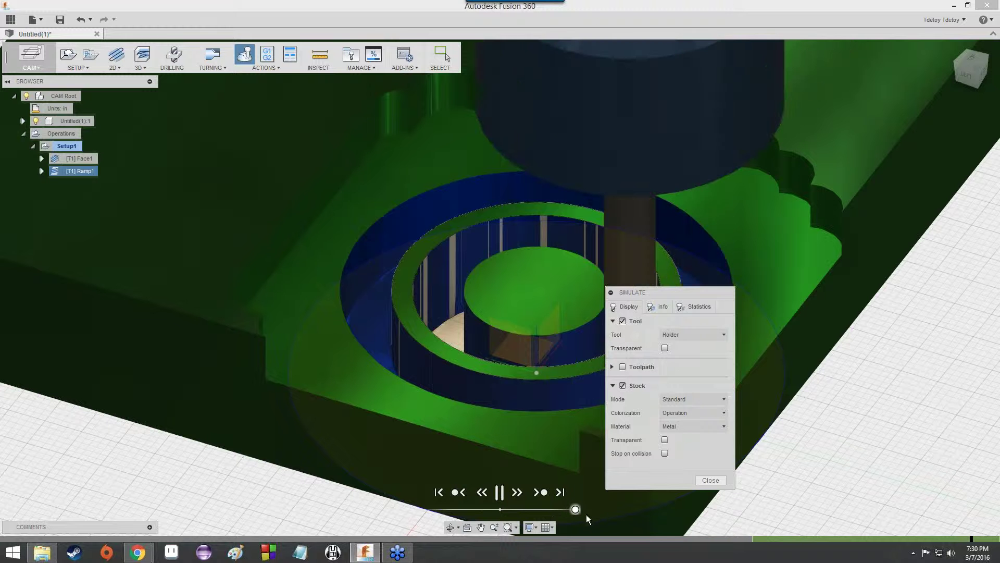
# - Slow the simulation and show the toolpath in the Toolpath after position mode
pyautogui.click(538, 508)
pyautogui.click(622, 385)
pyautogui.click(622, 367)
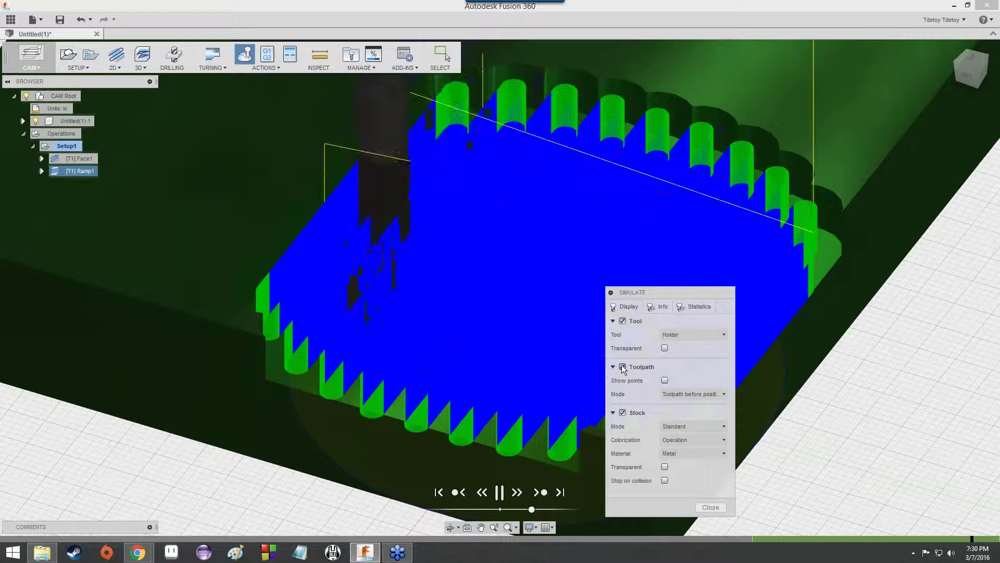
pyautogui.click(693, 393)
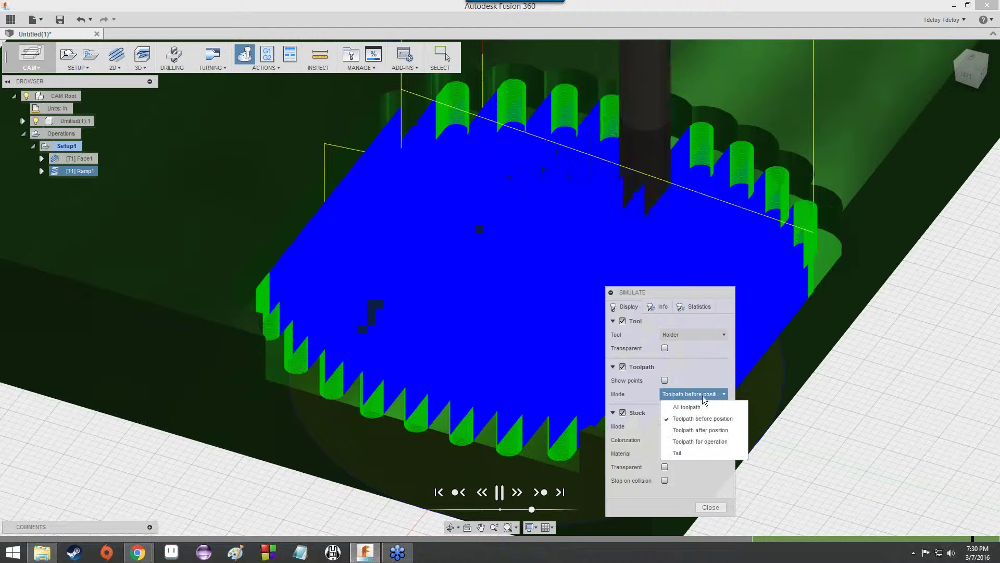
pyautogui.click(705, 431)
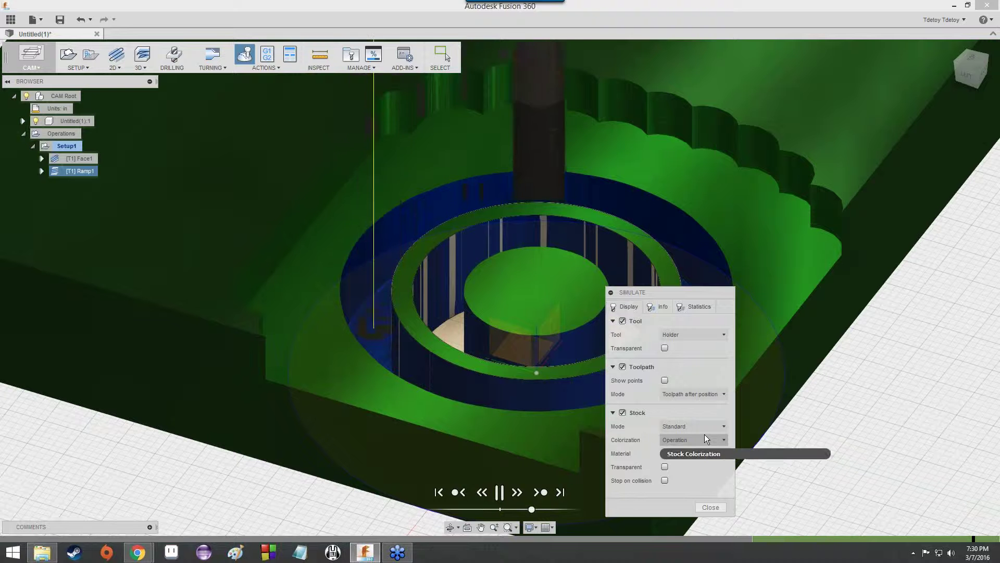
# - Play the remaining Ramp1 cuts to the end at a faster speed and close the simulation
pyautogui.moveTo(530, 510); pyautogui.dragTo(552, 511)
pyautogui.click(562, 513)
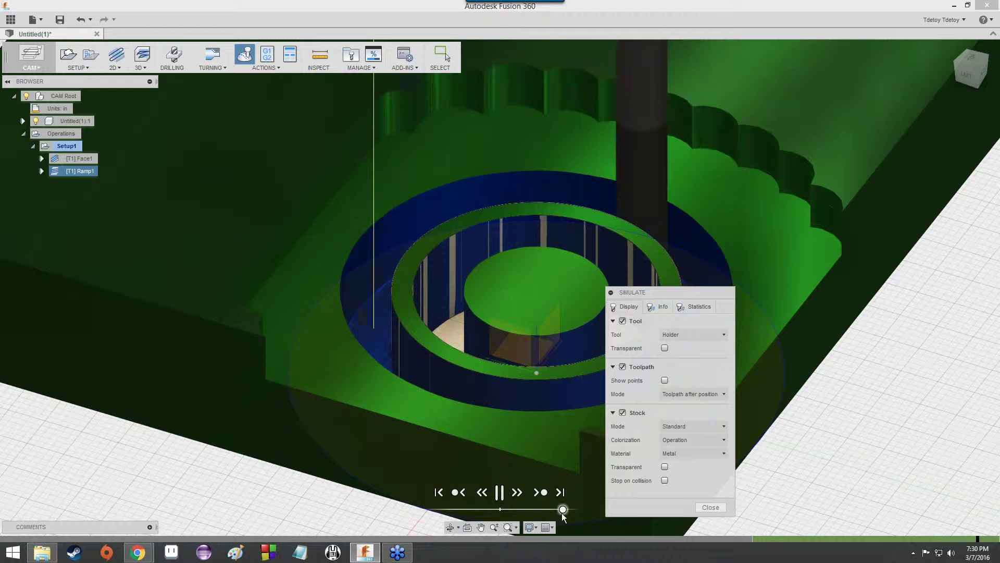
pyautogui.moveTo(561, 514); pyautogui.dragTo(555, 515)
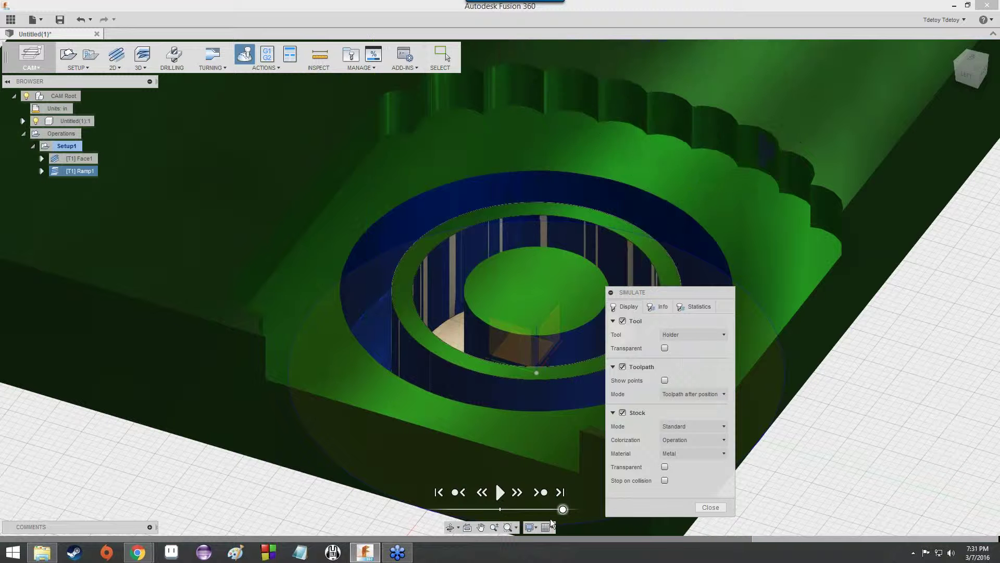
pyautogui.moveTo(536, 512); pyautogui.dragTo(543, 509)
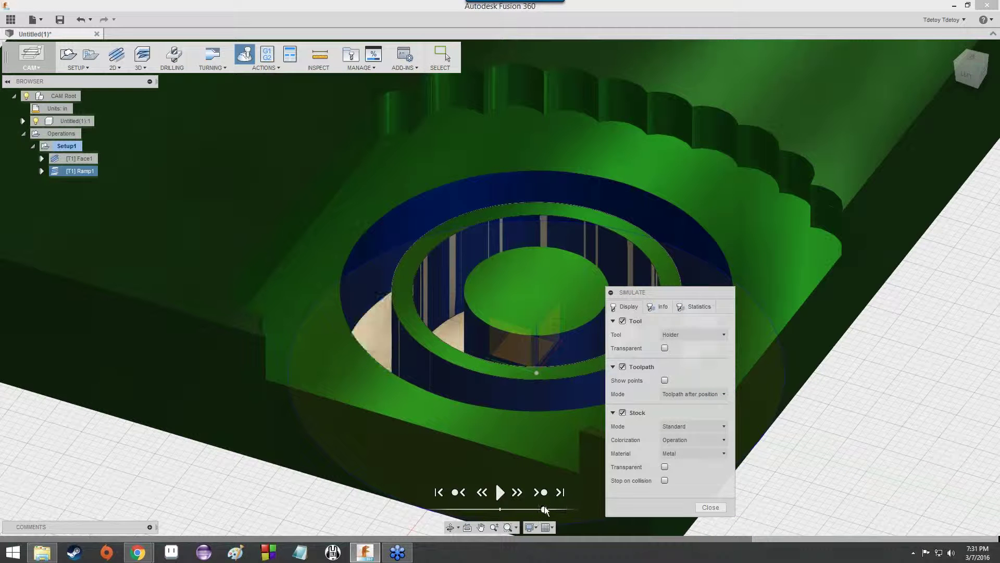
pyautogui.click(717, 507)
pyautogui.scroll(5, 617, 329)
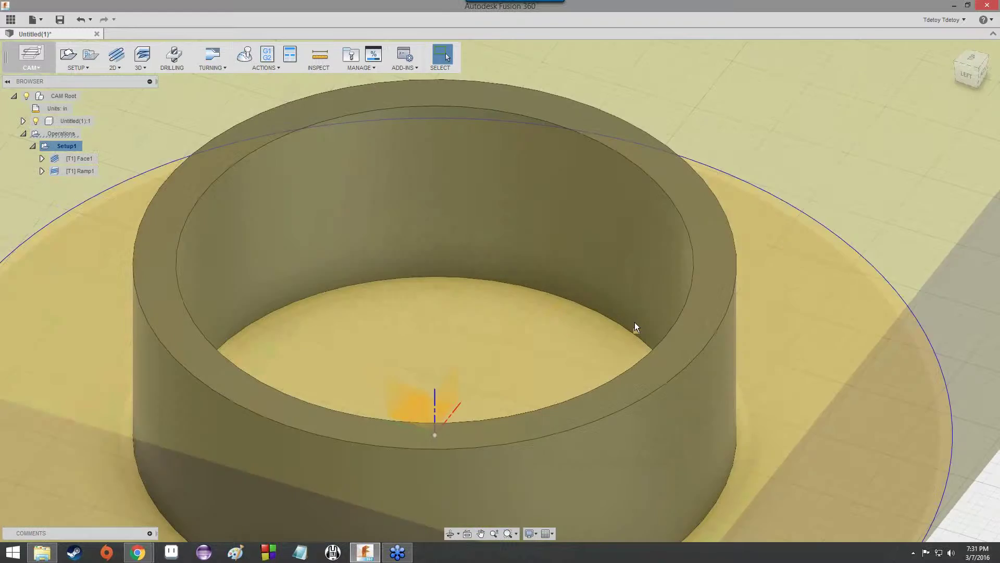
pyautogui.scroll(-8, 634, 324)
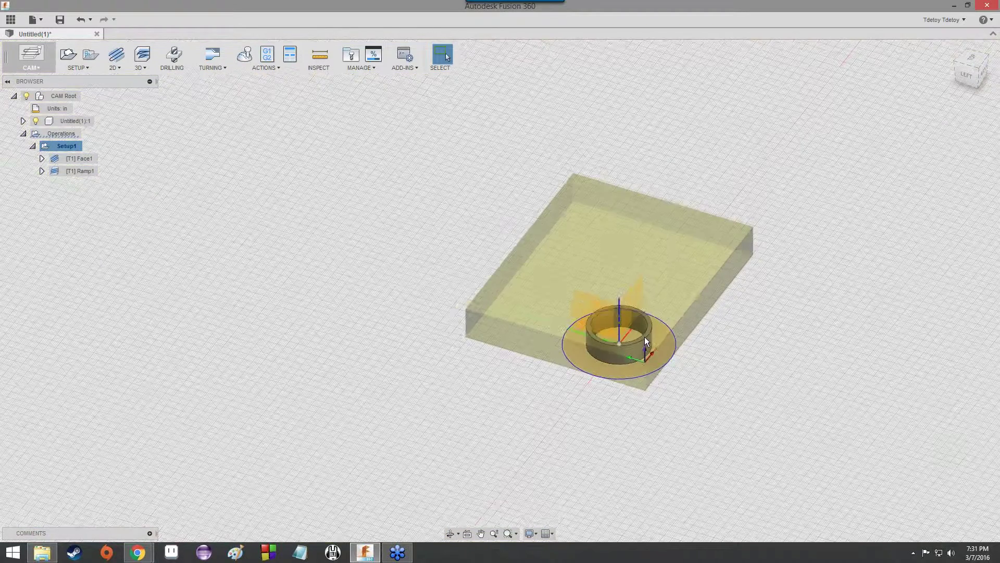
pyautogui.scroll(5, 645, 336)
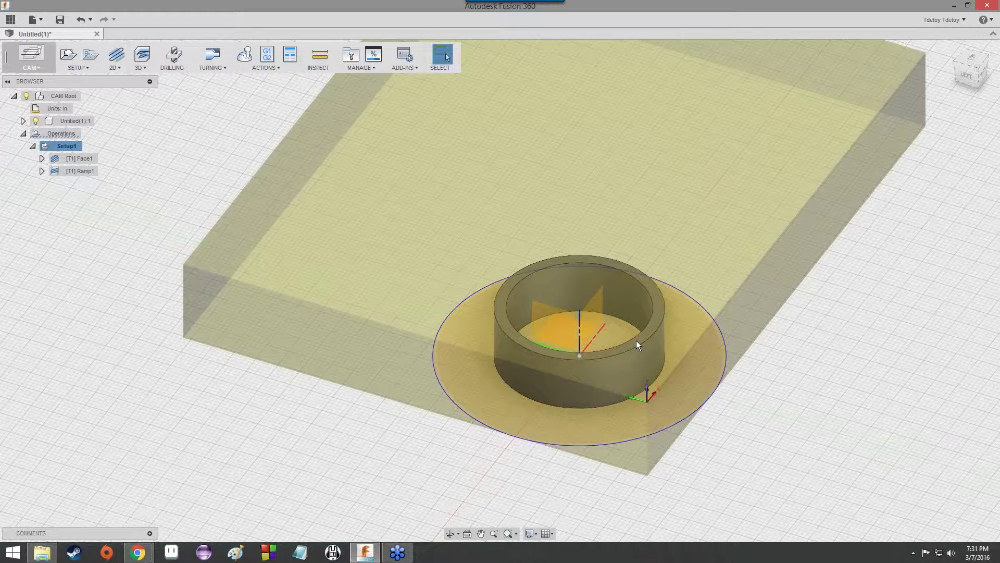
# - Open post processing for Setup1 and choose the othermill.cps - Generic Othermill (Otherplan) post configuration
pyautogui.click(267, 54)
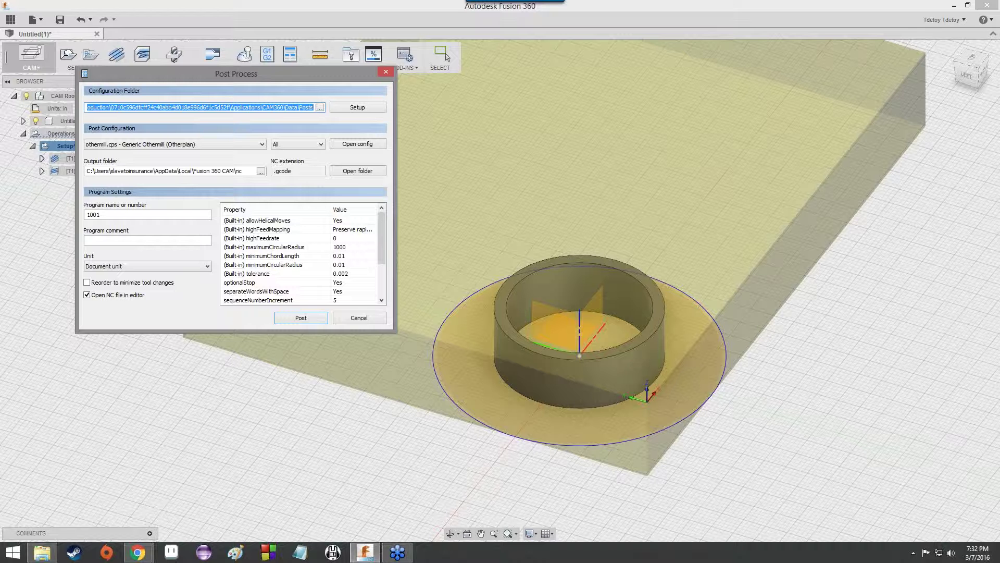
pyautogui.click(209, 145)
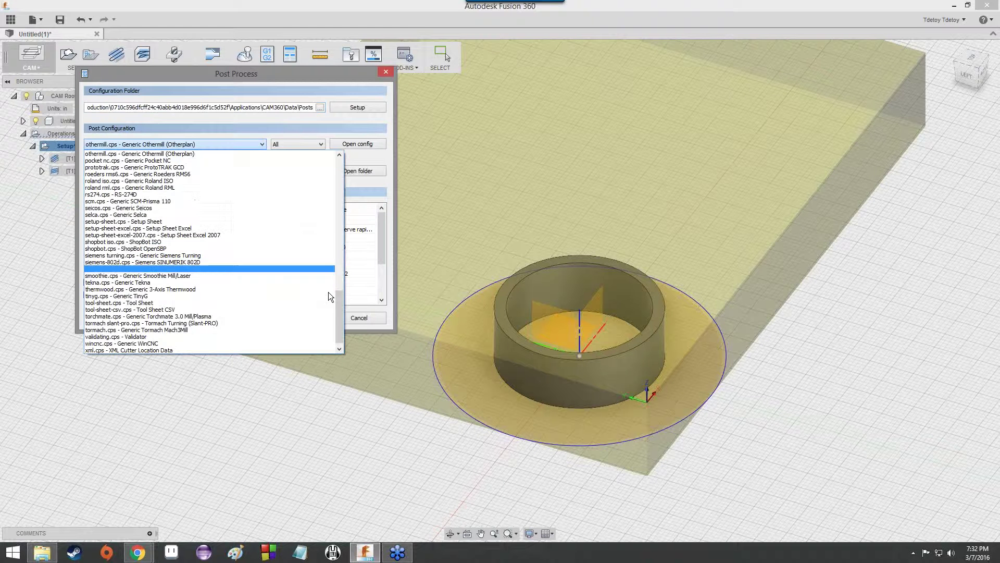
pyautogui.moveTo(339, 319); pyautogui.dragTo(311, 358)
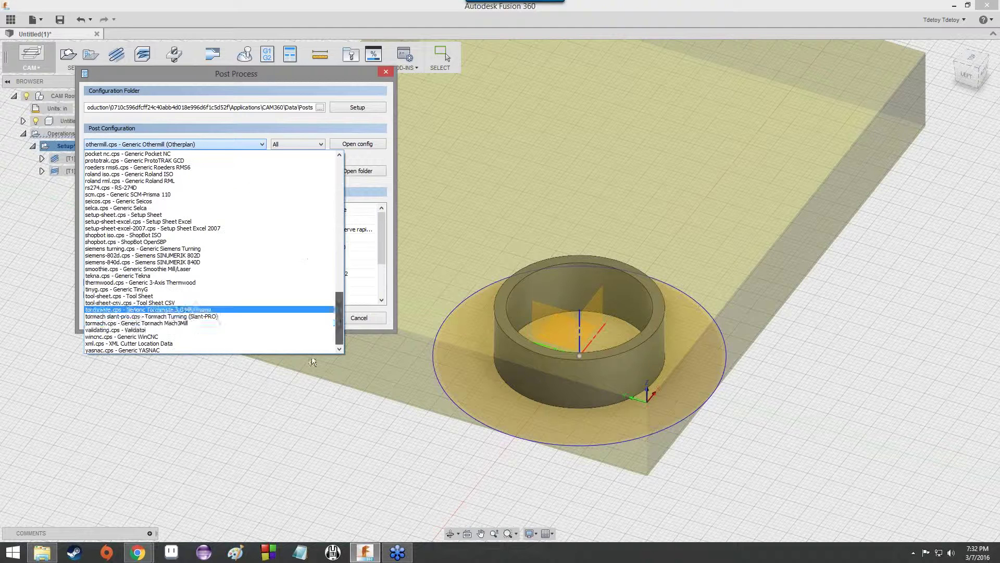
pyautogui.scroll(7, 188, 271)
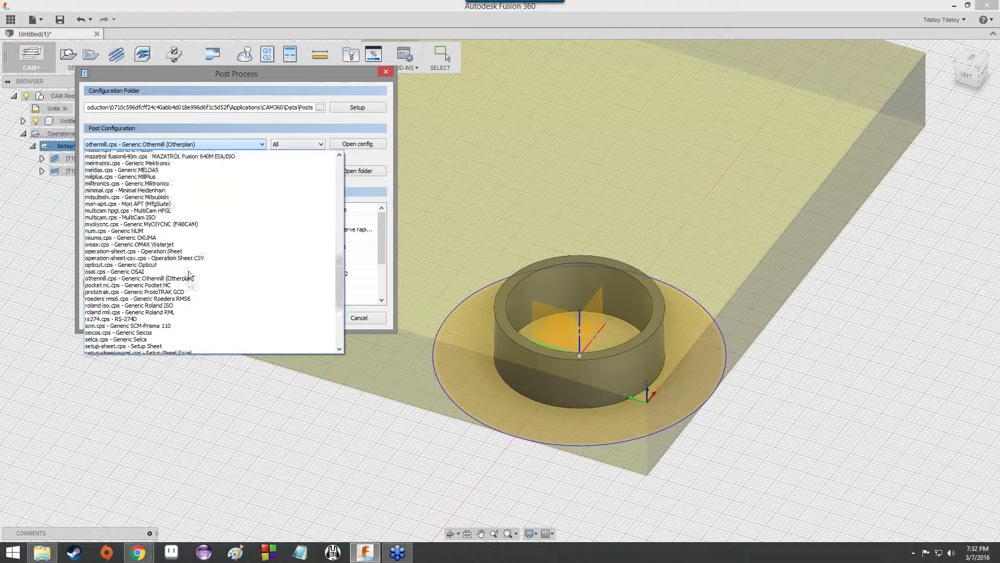
pyautogui.scroll(15, 188, 271)
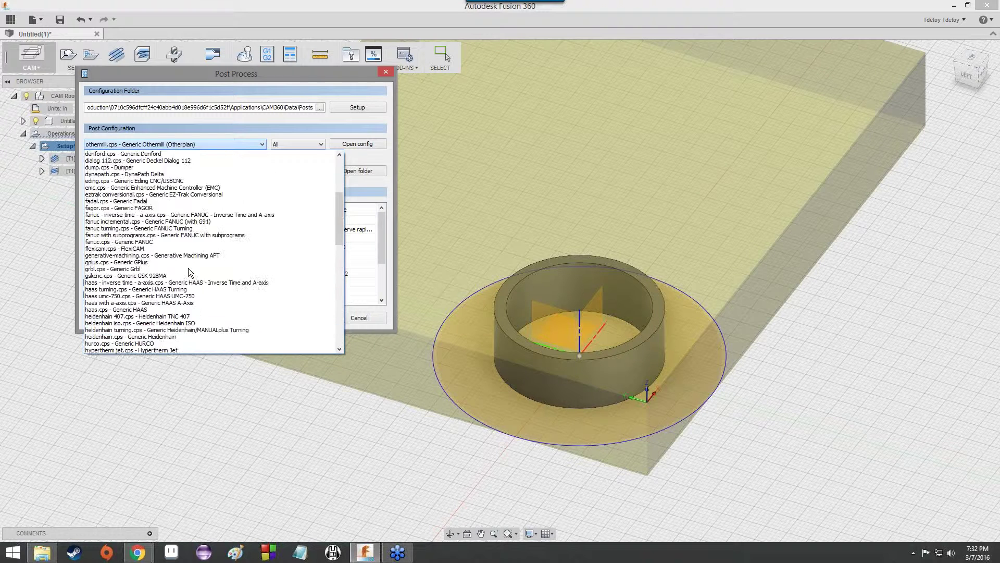
pyautogui.scroll(5, 189, 271)
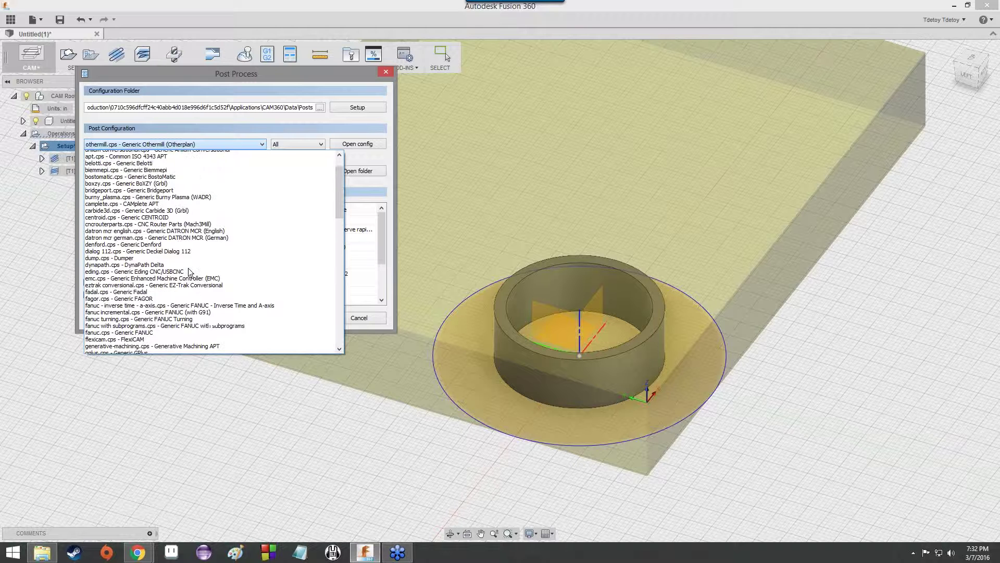
pyautogui.scroll(-3, 188, 271)
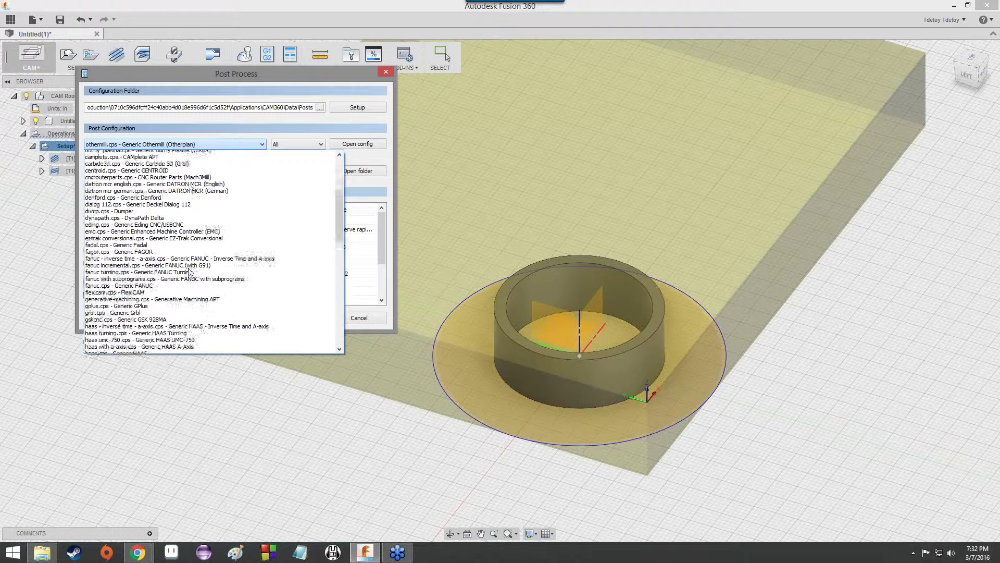
pyautogui.scroll(-8, 189, 271)
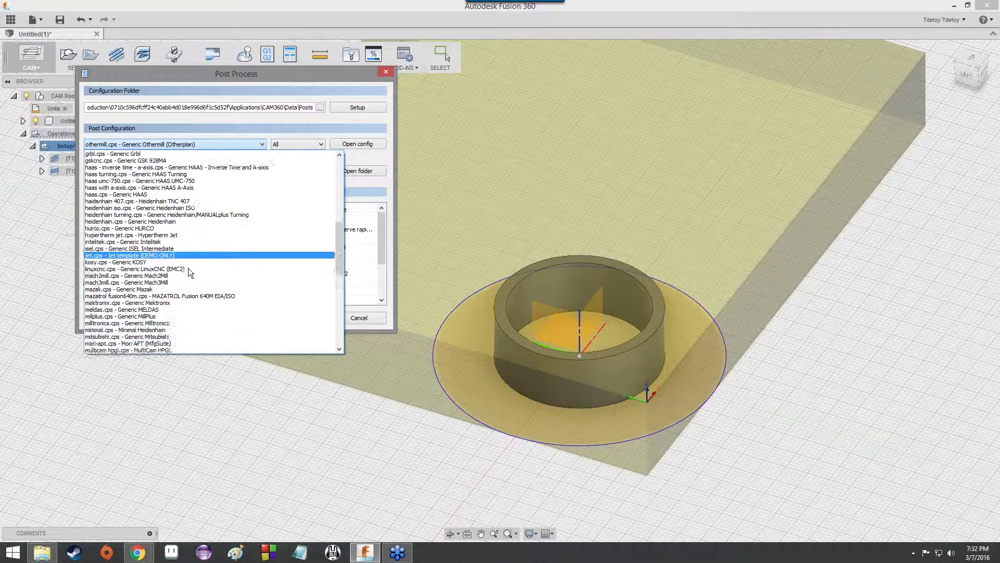
pyautogui.scroll(-6, 189, 267)
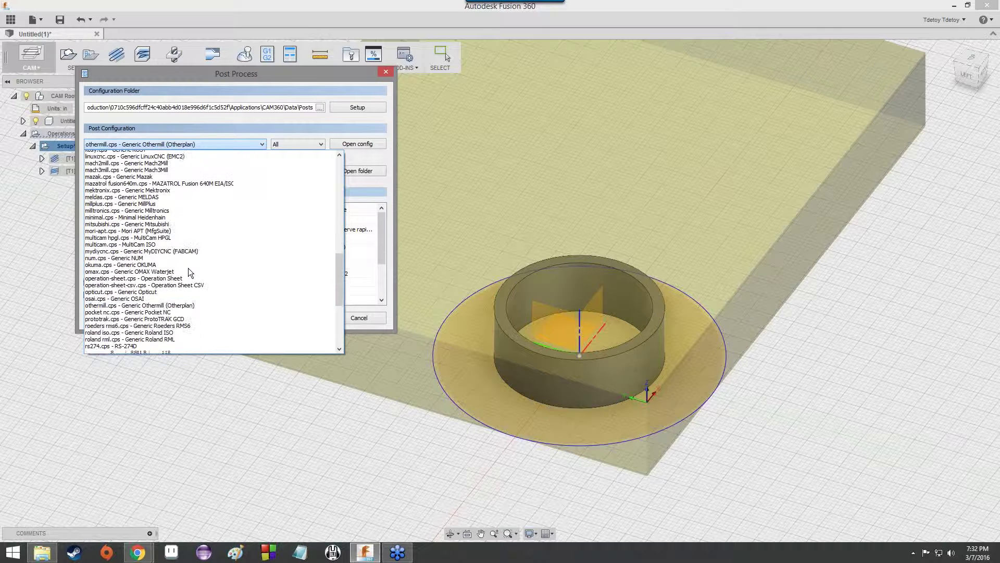
pyautogui.scroll(-2, 188, 268)
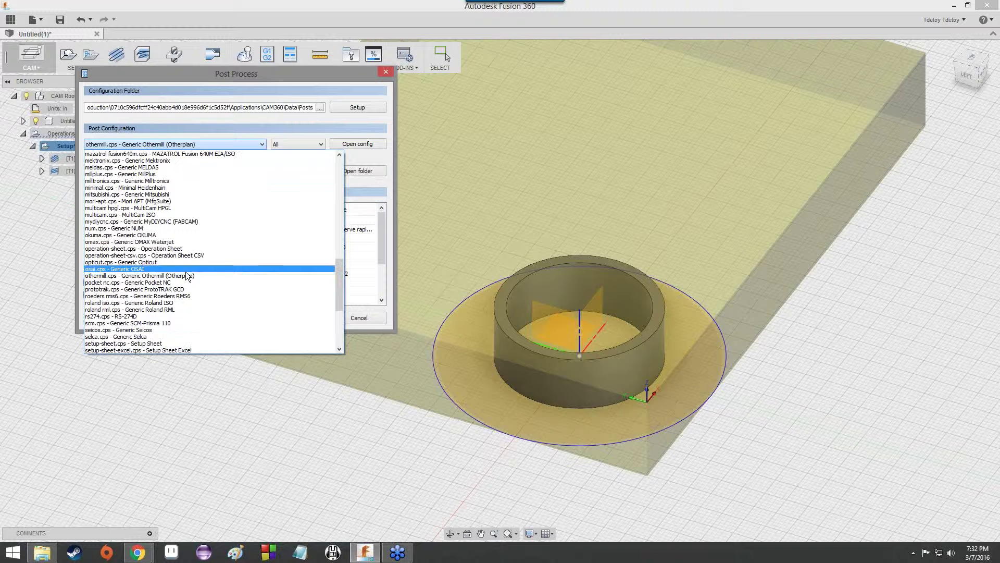
pyautogui.click(103, 278)
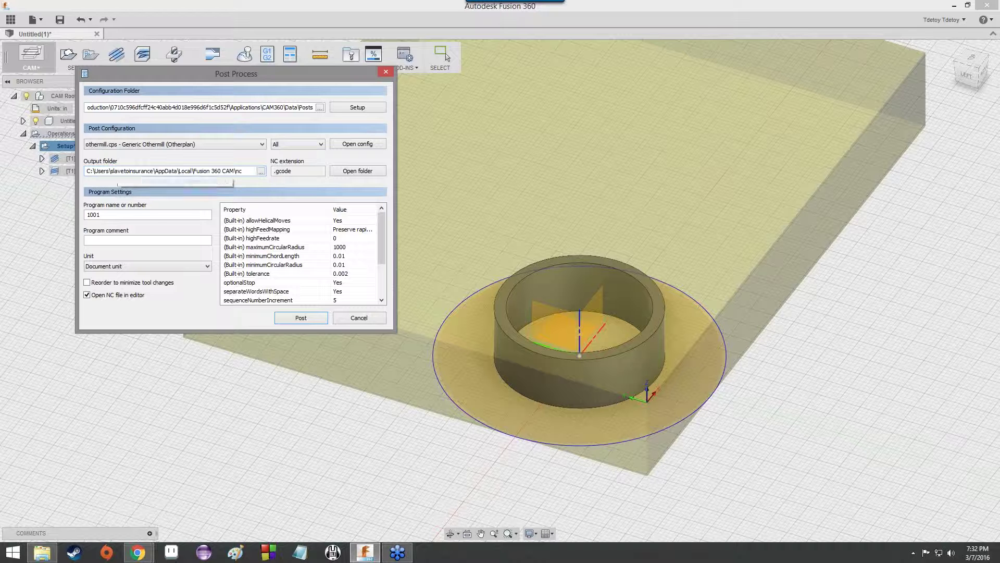
# - Name the program ringpresentation and set the post processor's output folder to the user profile folder
pyautogui.doubleClick(99, 214)
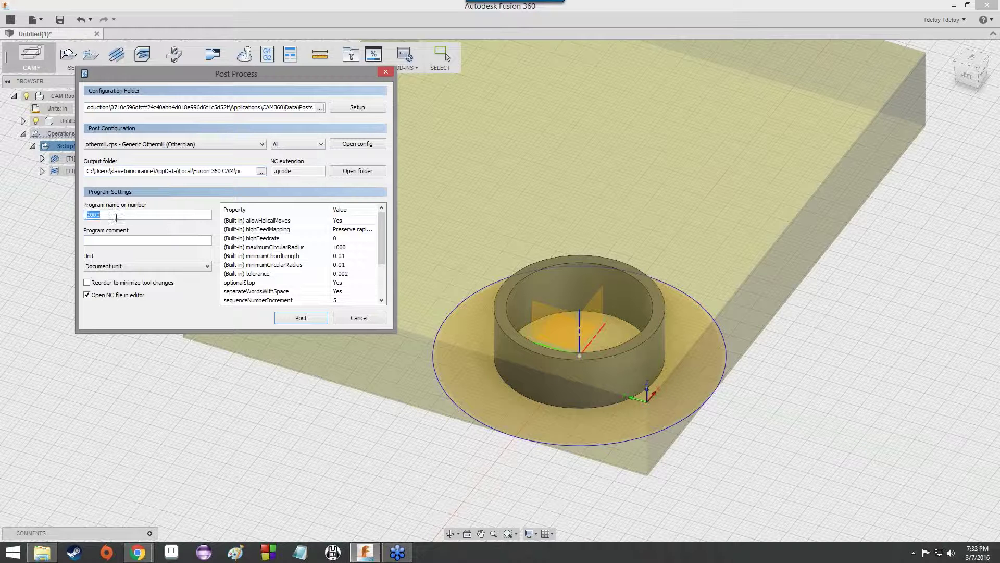
pyautogui.write('ringpresentation')
pyautogui.click(261, 172)
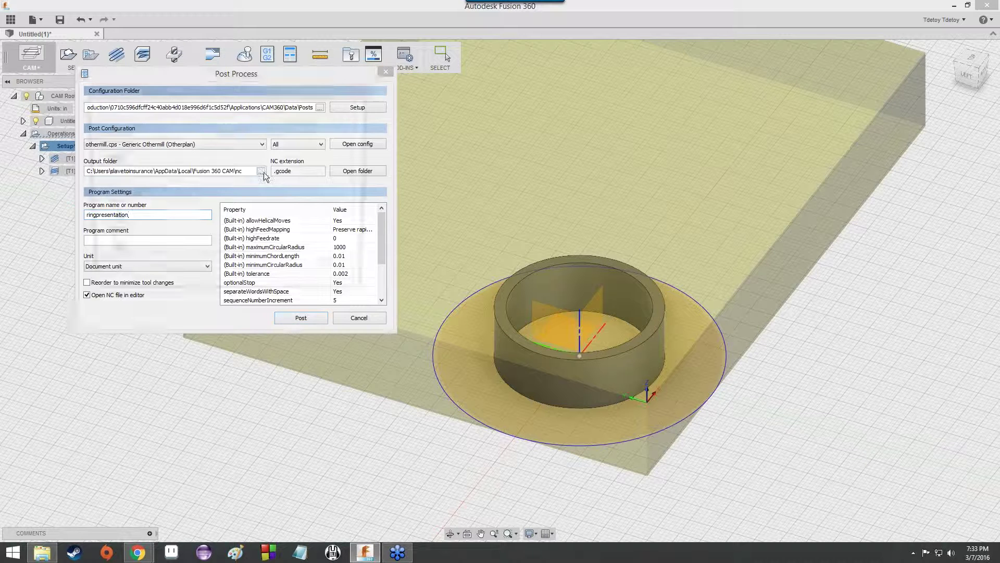
pyautogui.click(109, 162)
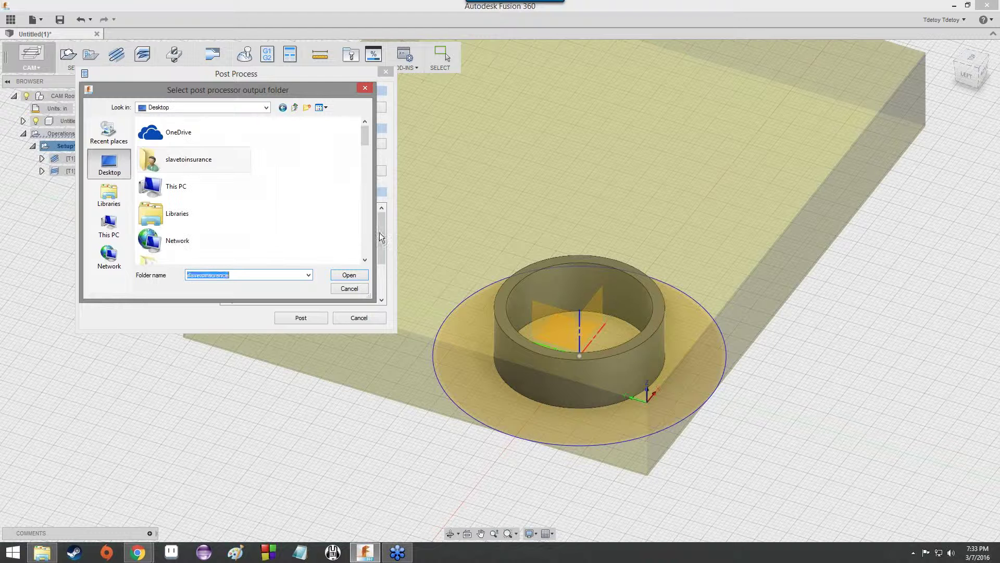
pyautogui.click(359, 277)
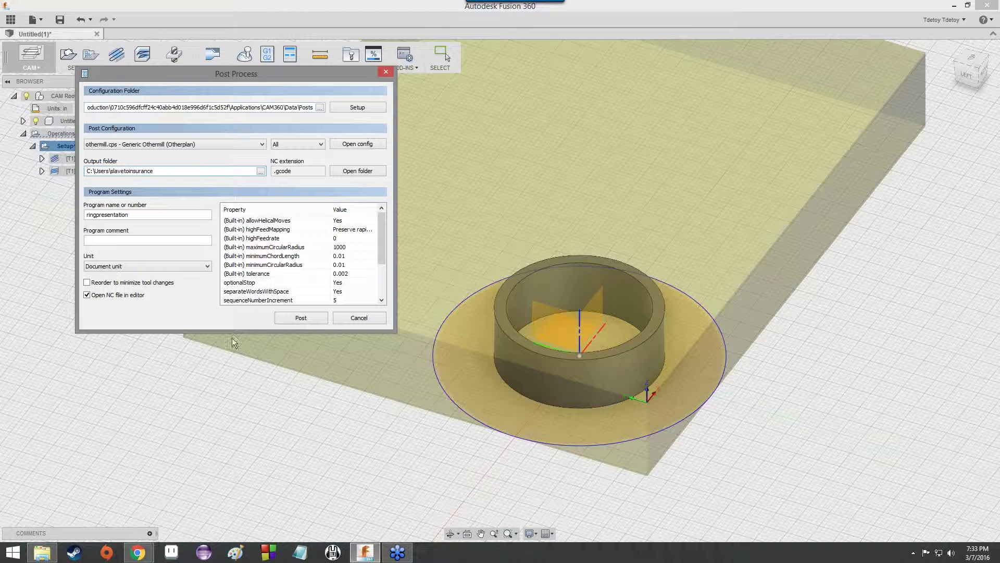
# - Post the Setup1 toolpaths and save the output on the Desktop as ringpresentation.gcode
pyautogui.click(281, 322)
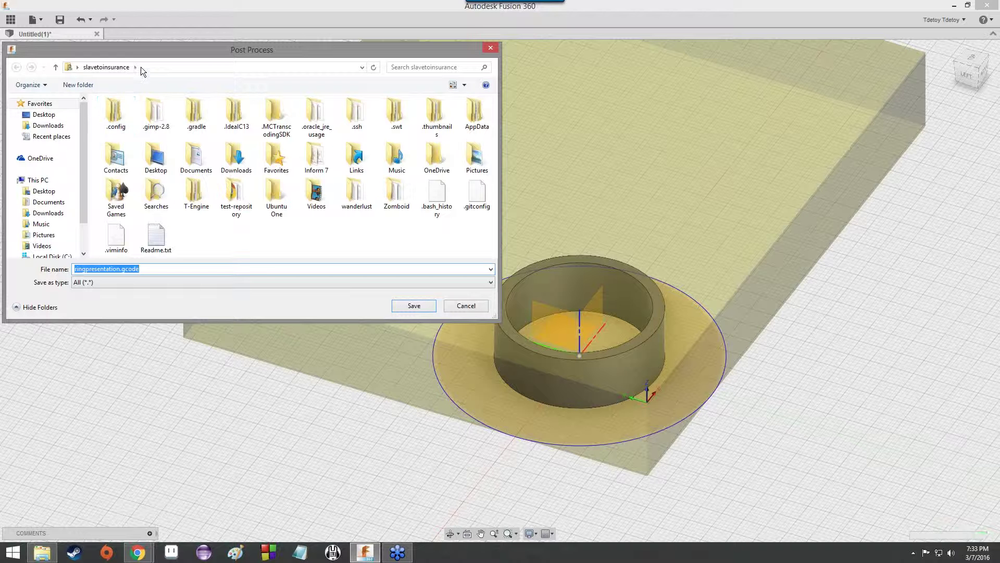
pyautogui.click(68, 114)
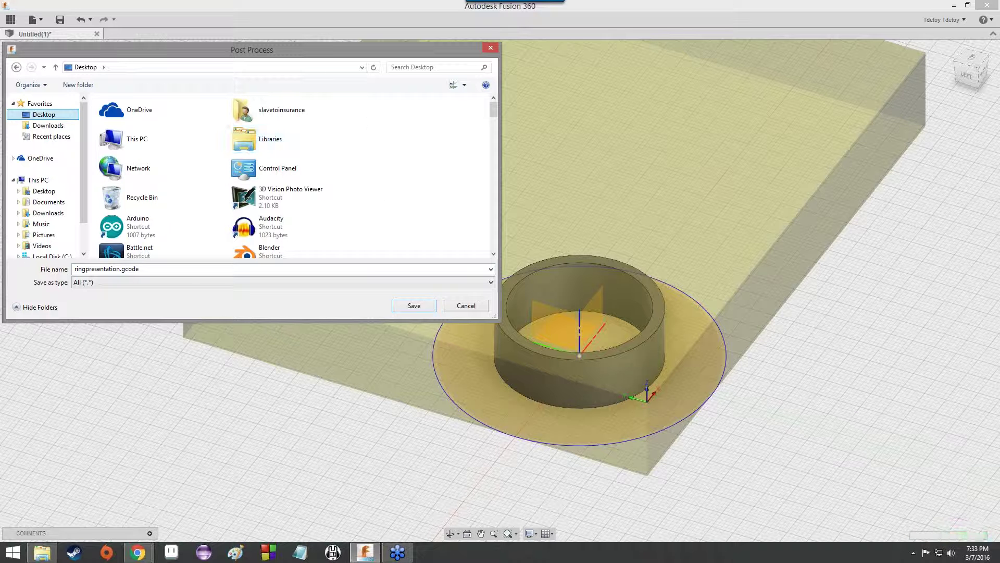
pyautogui.click(76, 270)
pyautogui.click(121, 269)
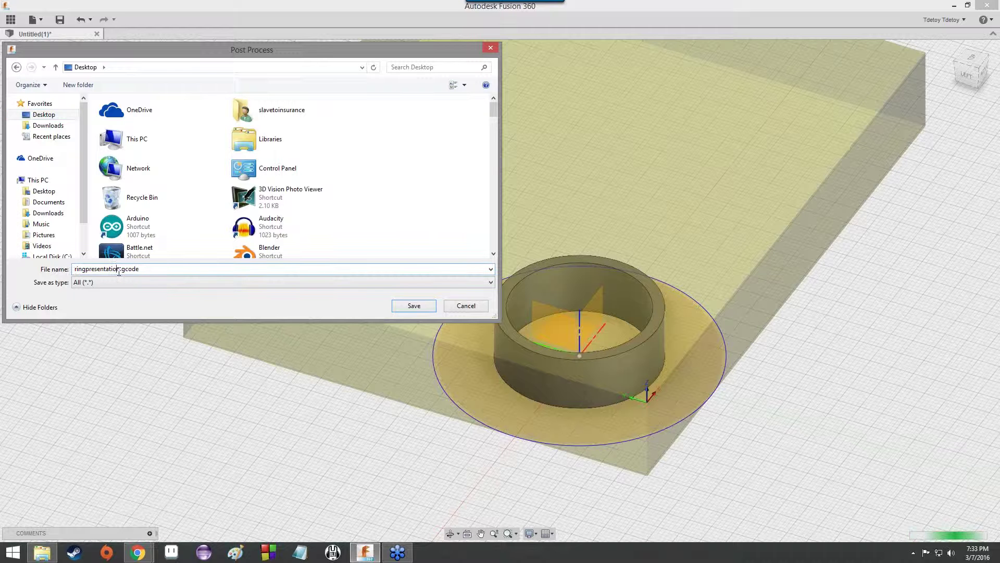
pyautogui.moveTo(120, 269); pyautogui.dragTo(137, 269)
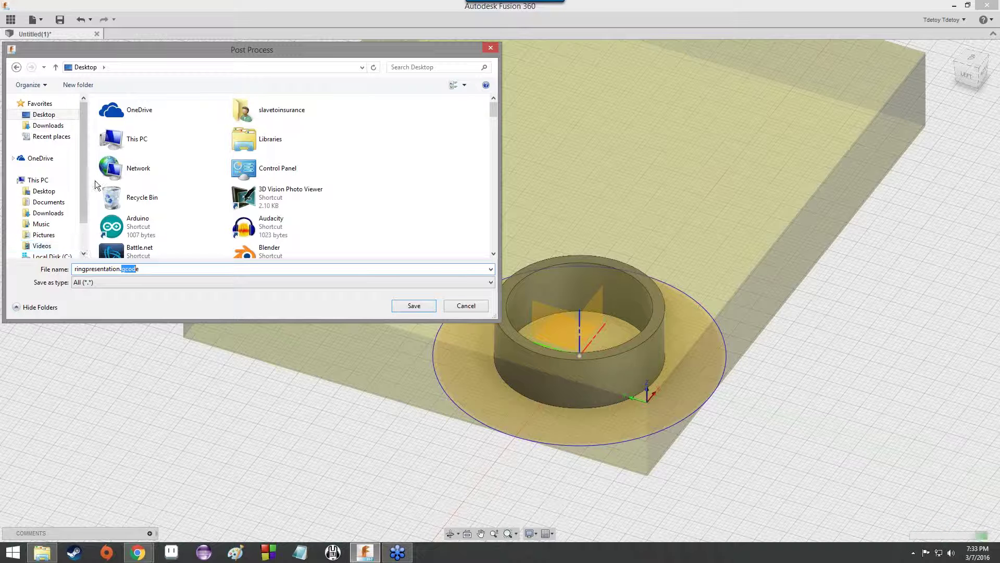
pyautogui.click(407, 304)
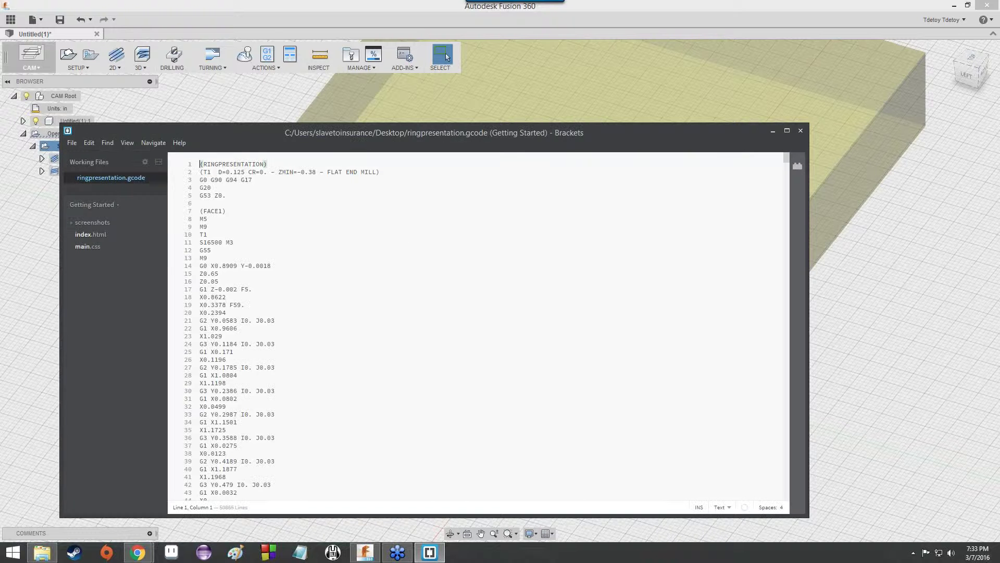
# - Look through the generated G-code of ringpresentation.gcode in Brackets and close the editor
pyautogui.scroll(-20, 399, 218)
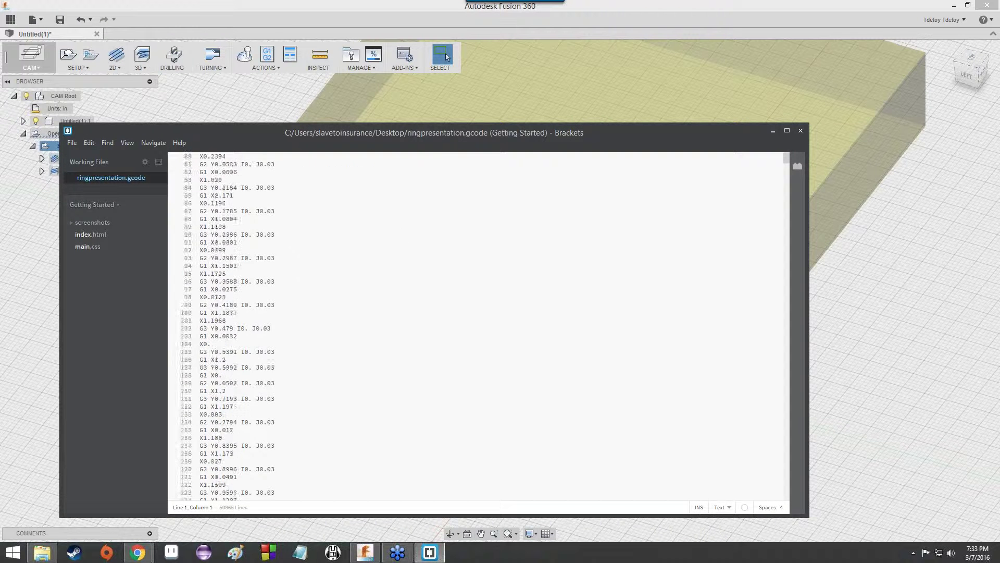
pyautogui.scroll(-20, 399, 218)
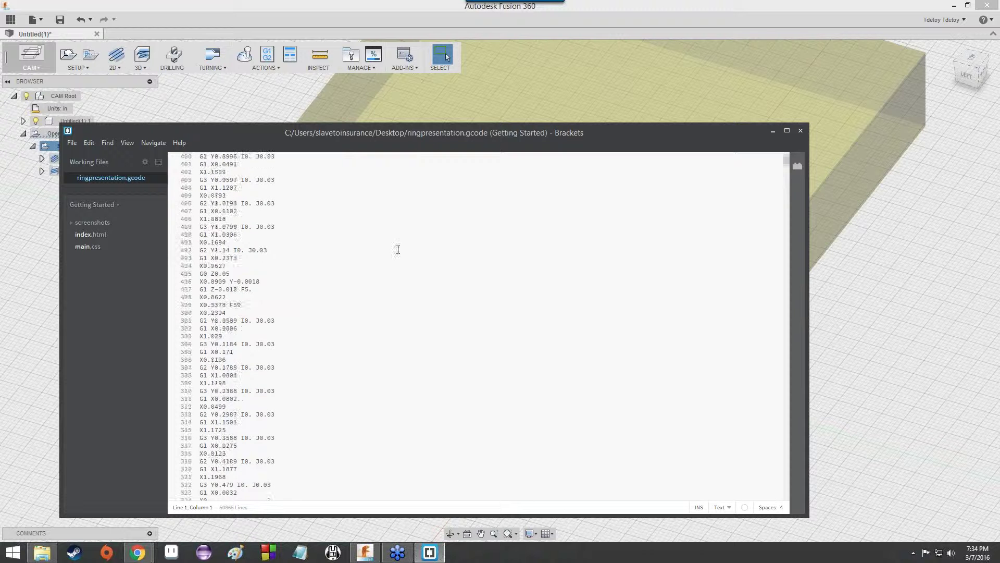
pyautogui.scroll(-20, 407, 234)
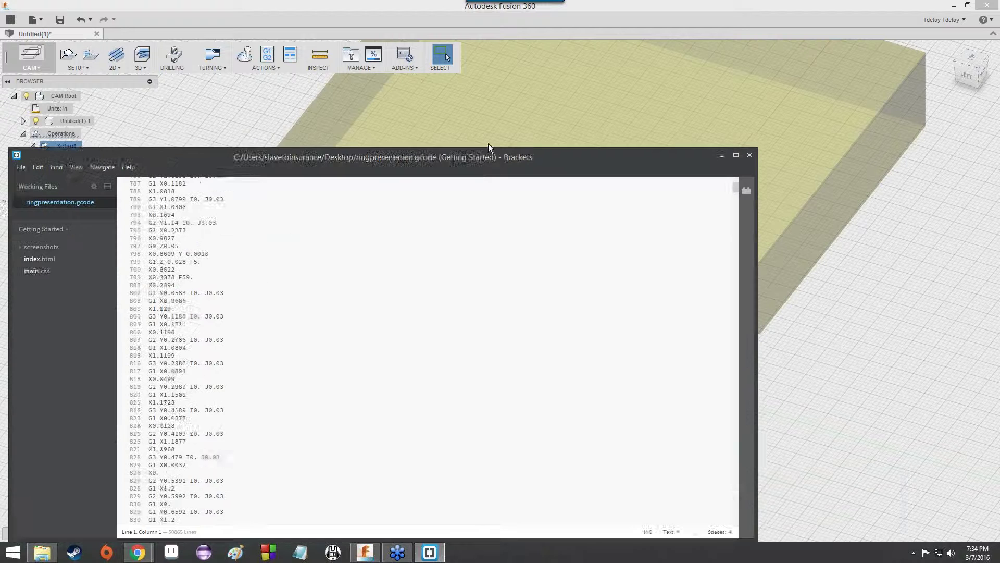
pyautogui.moveTo(489, 143); pyautogui.dragTo(532, 104)
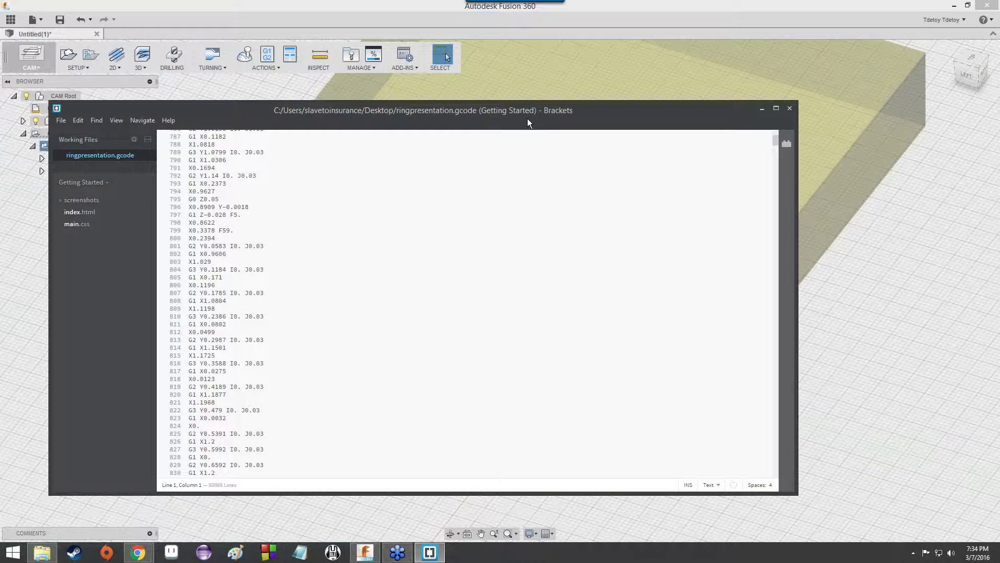
pyautogui.moveTo(527, 119); pyautogui.dragTo(431, 137)
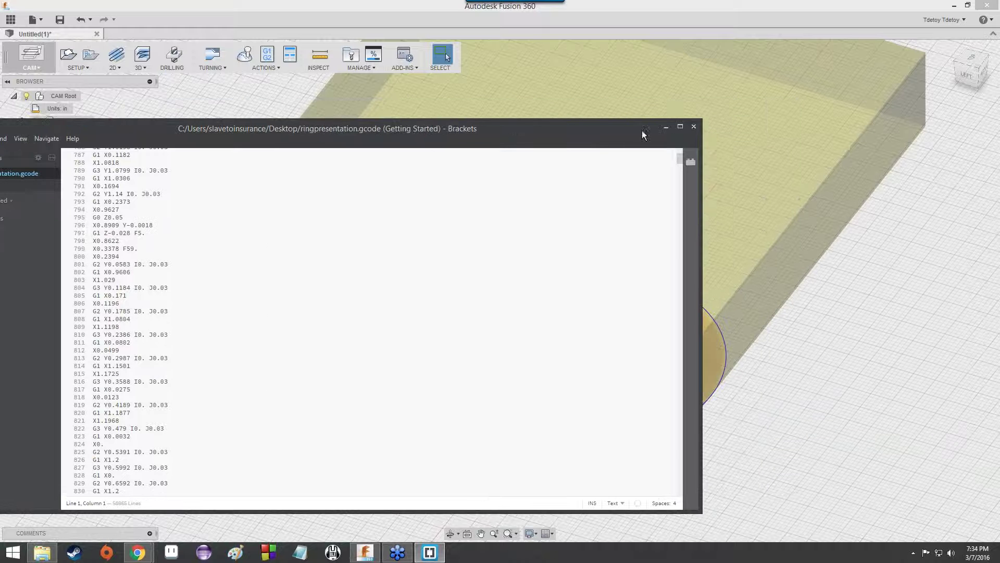
pyautogui.click(692, 127)
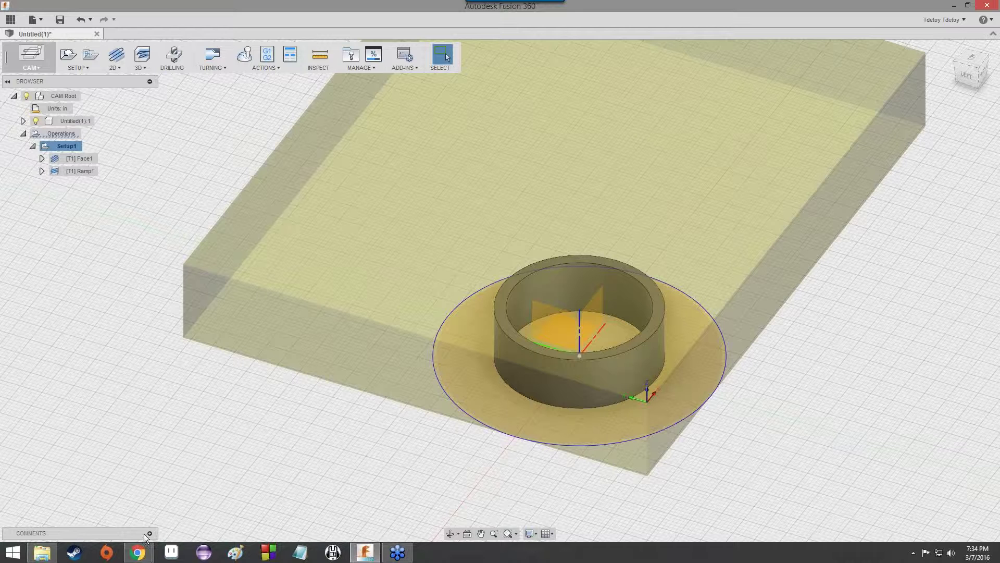
# - Switch to the custom rings tutorial in Chrome, opening a blank tab and closing it again
pyautogui.moveTo(136, 556)
pyautogui.click(180, 496)
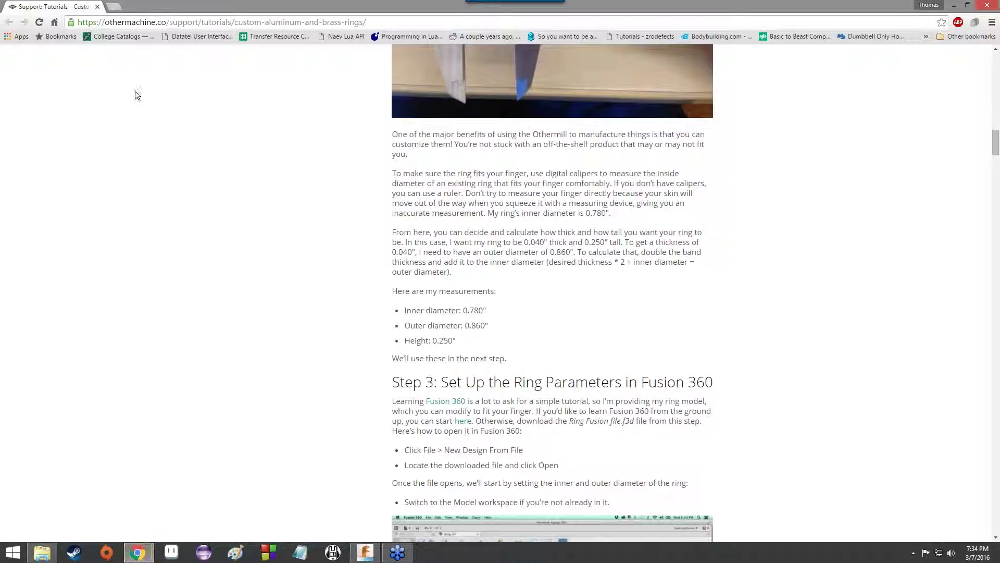
pyautogui.hotkey('ctrl', 't')
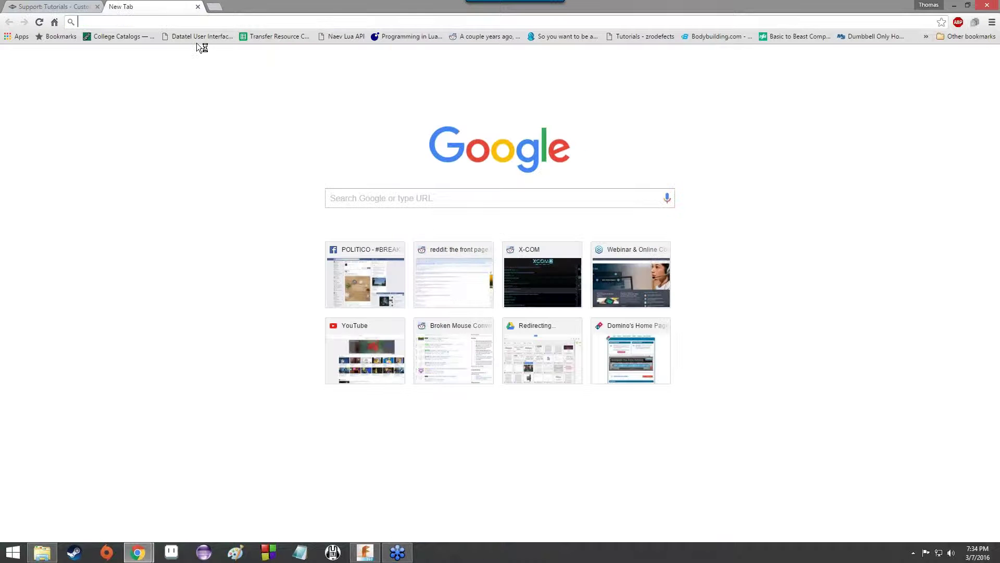
pyautogui.click(198, 7)
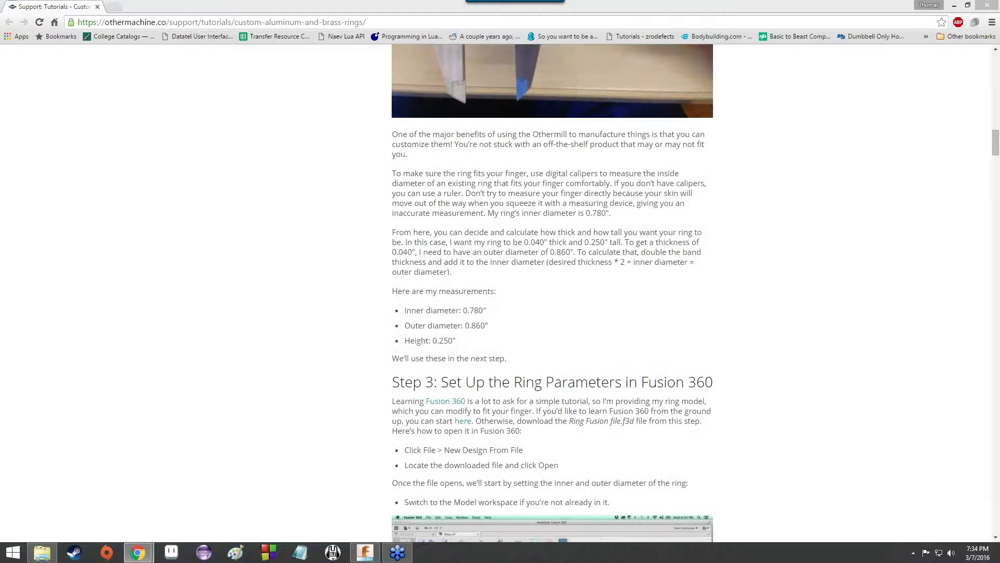
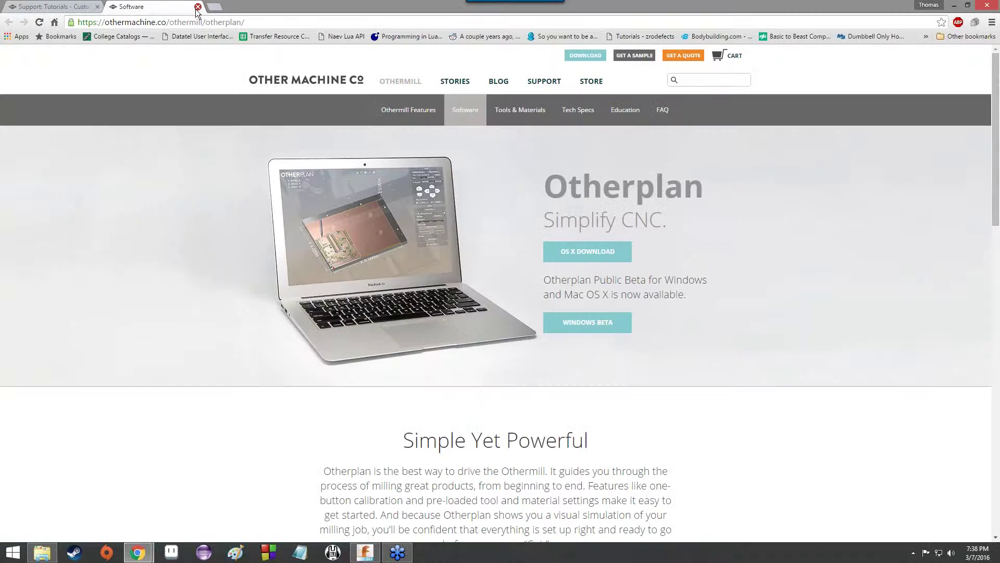
# - Return to the custom rings tutorial and review its ring parameter instructions in Step 3 and stock setup in Step 4
pyautogui.hotkey('ctrl', 'Tab')
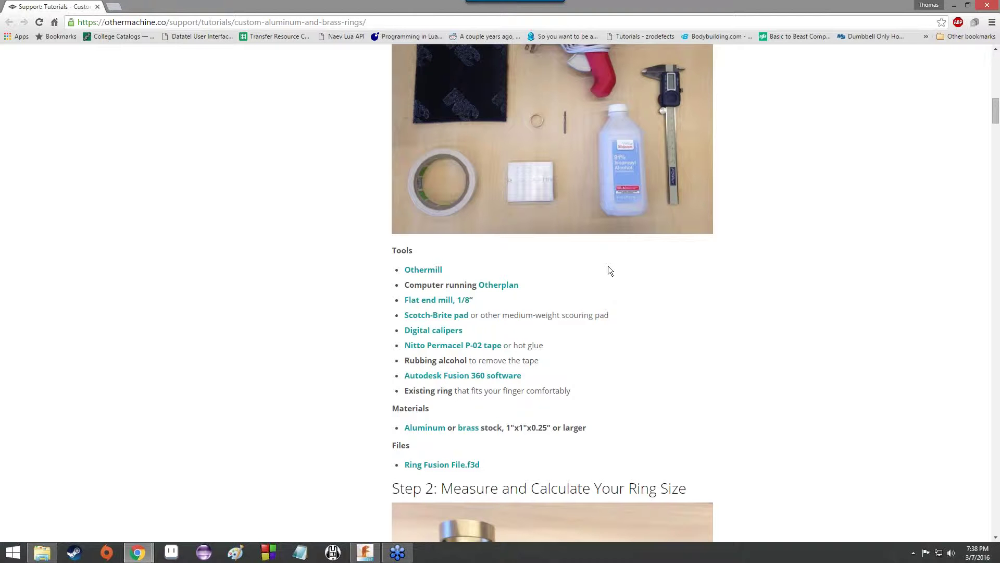
pyautogui.scroll(-20, 608, 267)
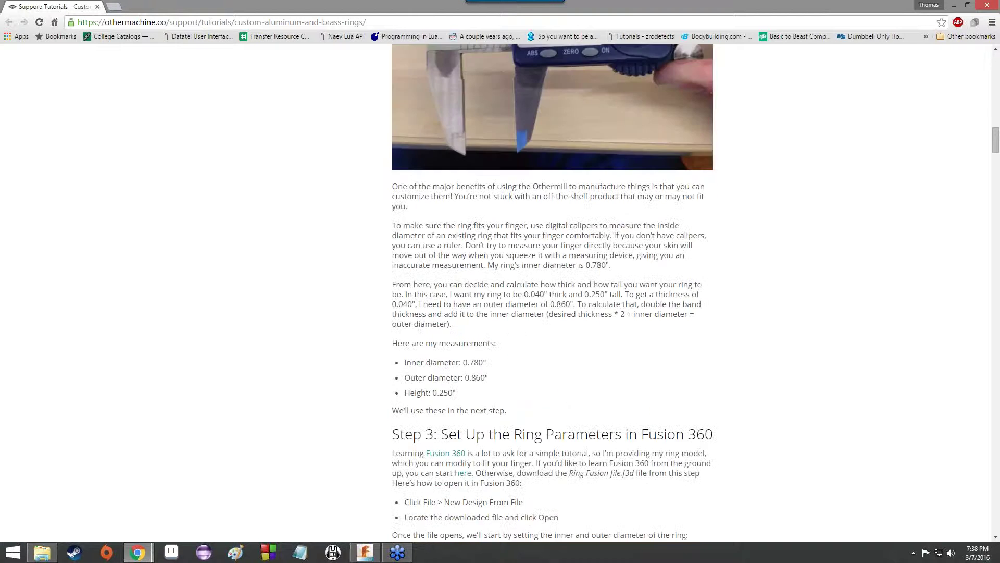
pyautogui.scroll(-6, 602, 325)
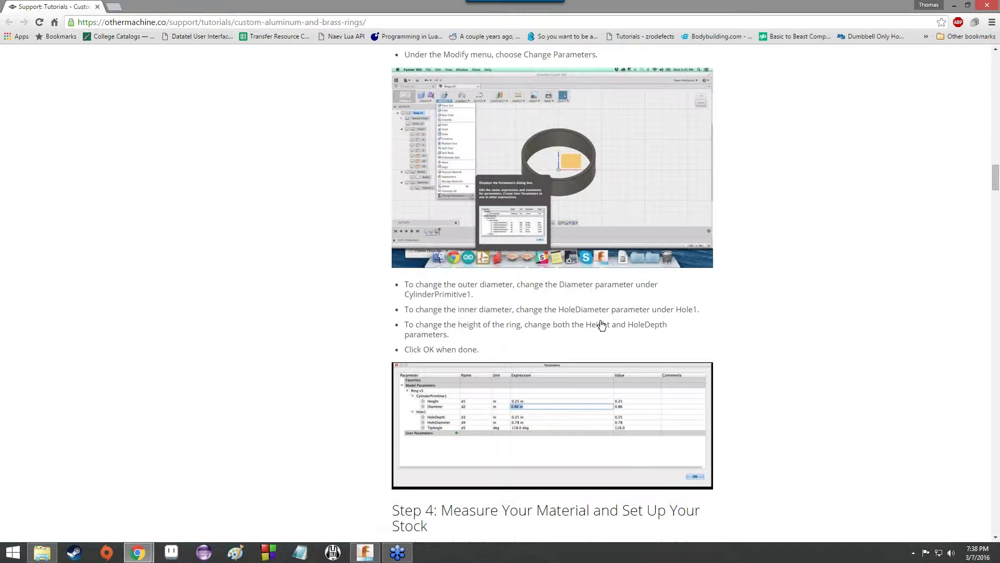
pyautogui.scroll(-3, 601, 326)
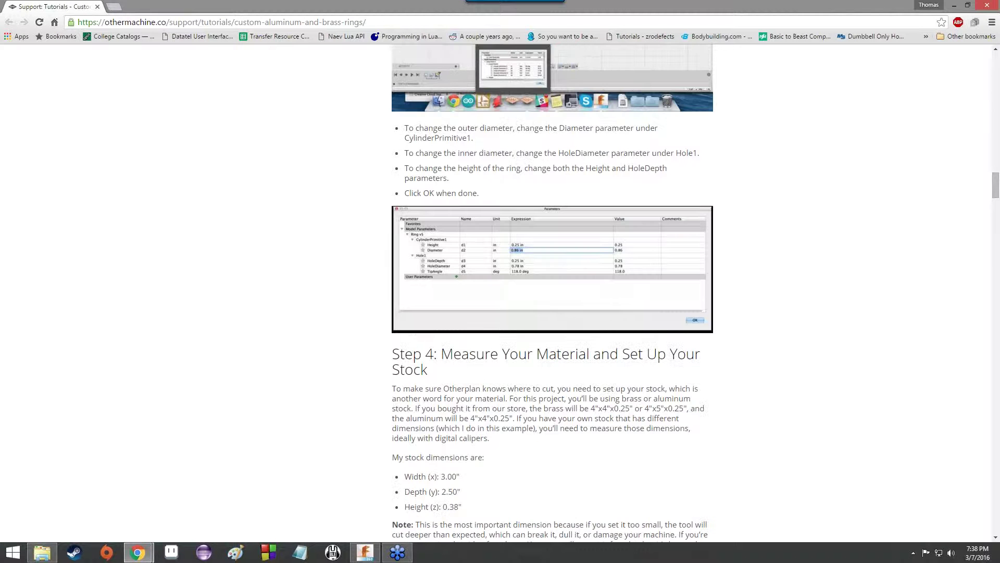
pyautogui.scroll(3, 601, 326)
pyautogui.scroll(8, 591, 321)
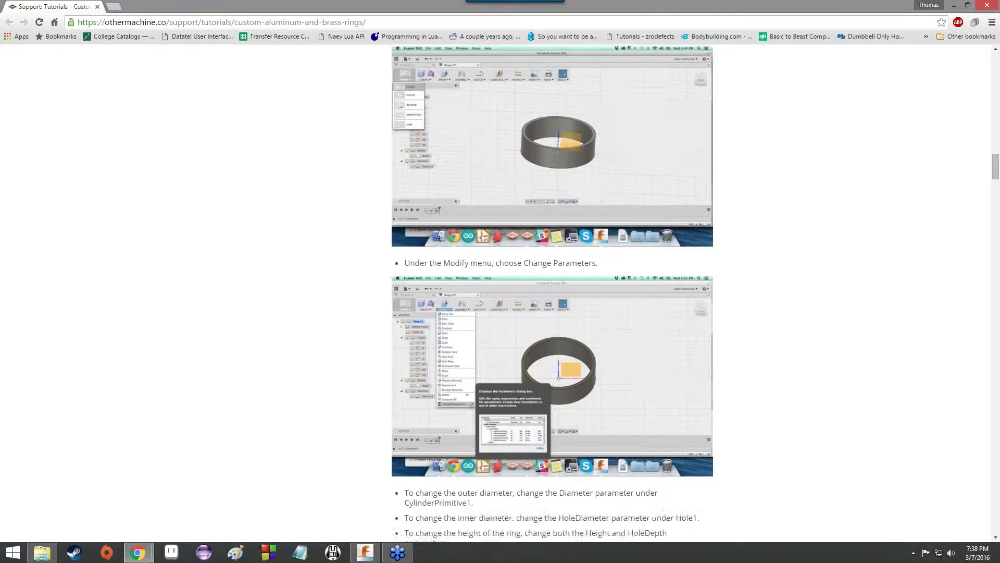
pyautogui.scroll(-13, 600, 329)
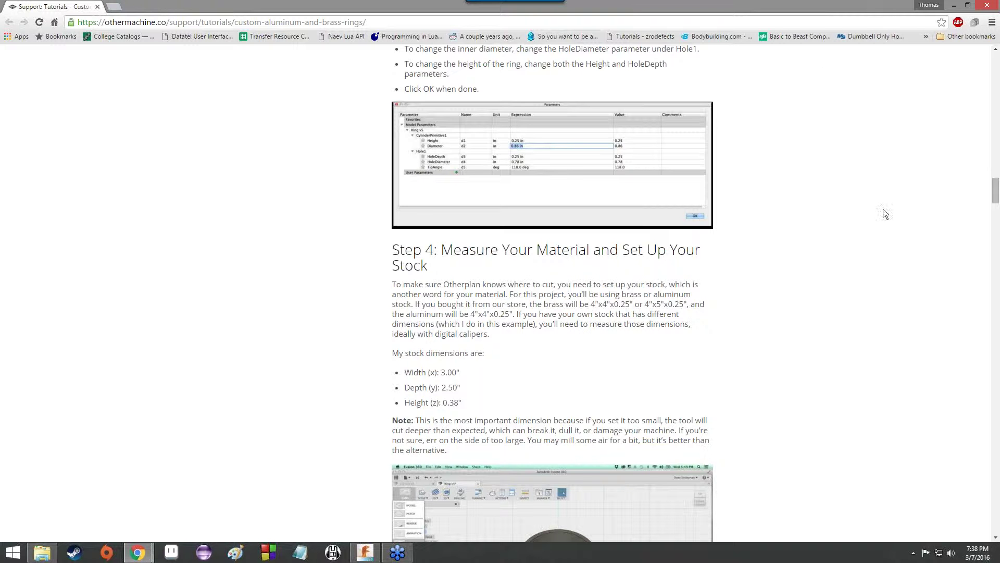
# - Bring up Otherplan and reposition its window over the tutorial page
pyautogui.click(811, 52)
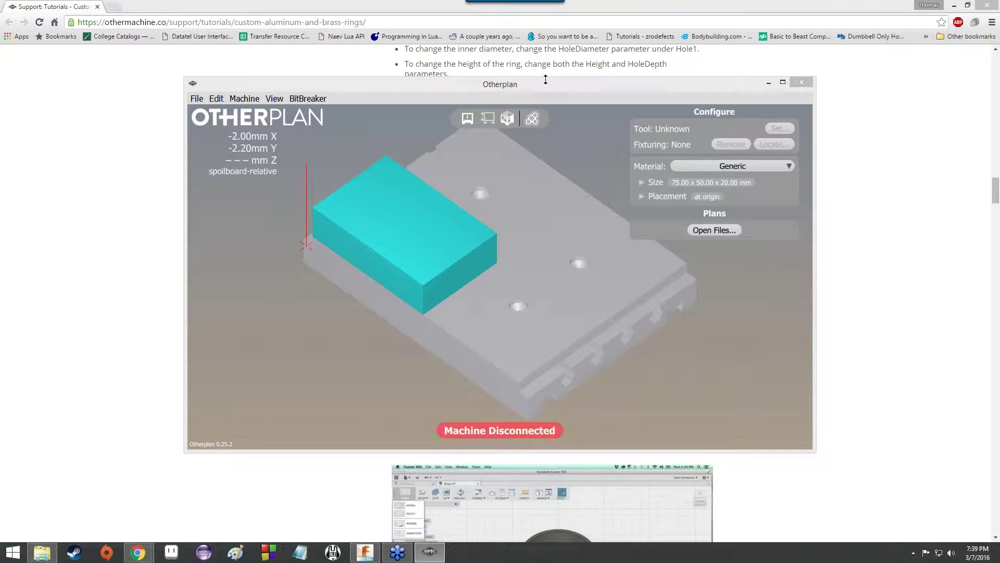
pyautogui.moveTo(546, 85); pyautogui.dragTo(455, 124)
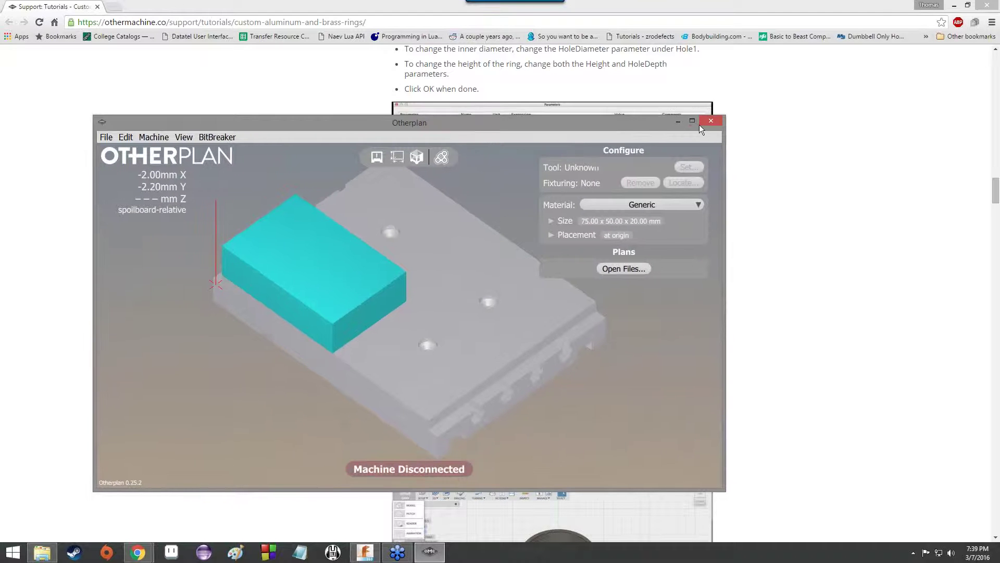
pyautogui.click(905, 192)
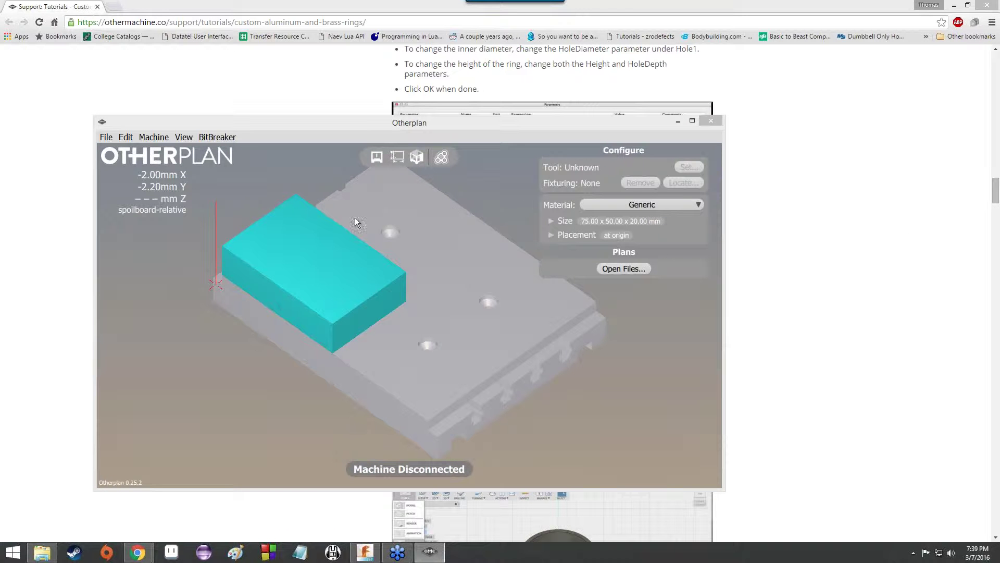
# - Examine the stock block, spoilboard and surrounding mill in the 3D view from several angles and distances
pyautogui.moveTo(293, 288); pyautogui.dragTo(404, 257)
pyautogui.scroll(-4, 404, 255)
pyautogui.scroll(4, 405, 256)
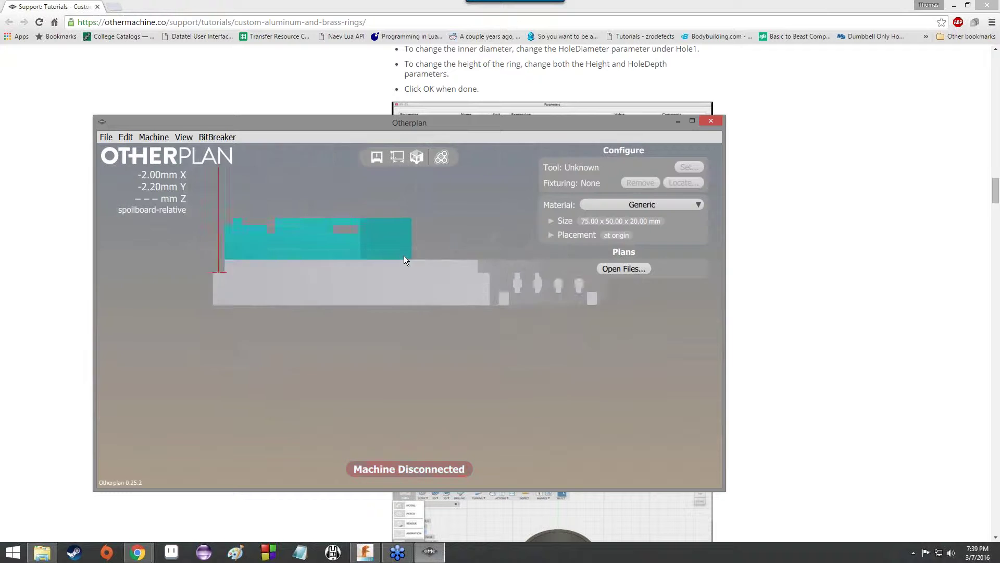
pyautogui.scroll(-5, 404, 255)
pyautogui.scroll(5, 404, 255)
pyautogui.scroll(-5, 404, 255)
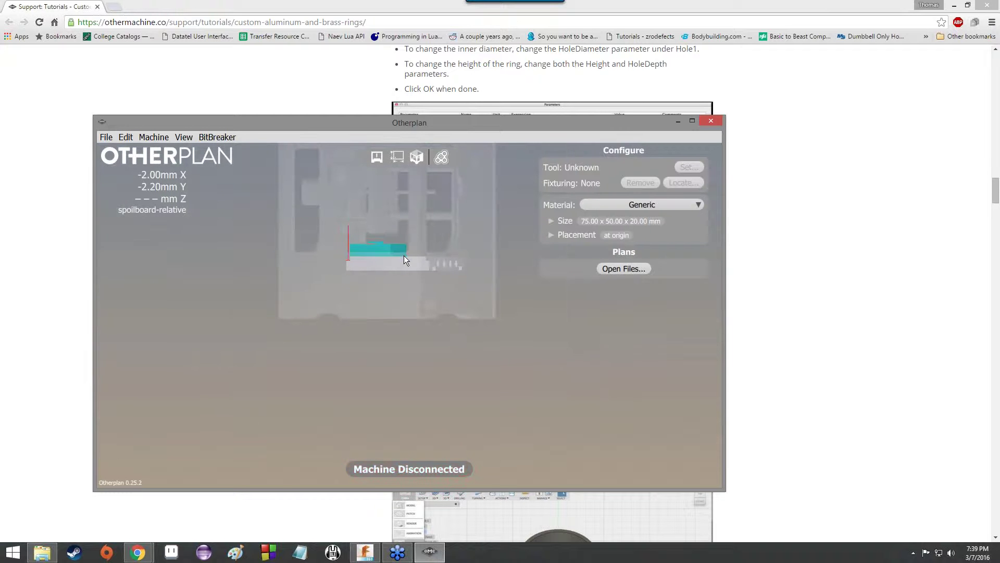
pyautogui.moveTo(404, 256); pyautogui.dragTo(366, 243)
pyautogui.scroll(5, 408, 249)
pyautogui.scroll(-5, 408, 248)
pyautogui.scroll(3, 408, 249)
pyautogui.scroll(-3, 408, 249)
pyautogui.scroll(5, 408, 249)
pyautogui.scroll(-5, 408, 249)
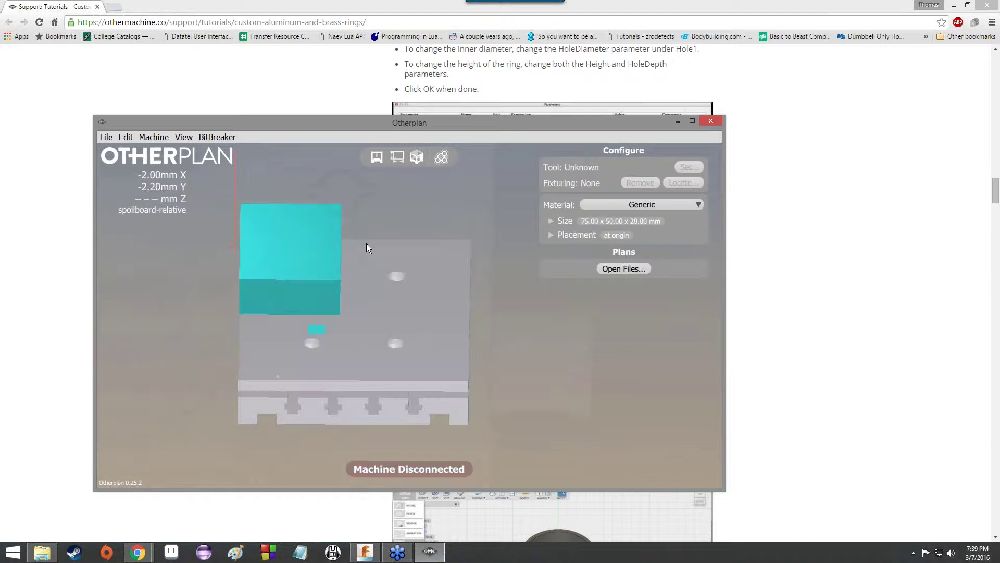
pyautogui.scroll(-4, 416, 279)
pyautogui.moveTo(435, 278); pyautogui.dragTo(490, 328)
pyautogui.scroll(2, 376, 271)
pyautogui.scroll(5, 375, 275)
pyautogui.scroll(-5, 375, 278)
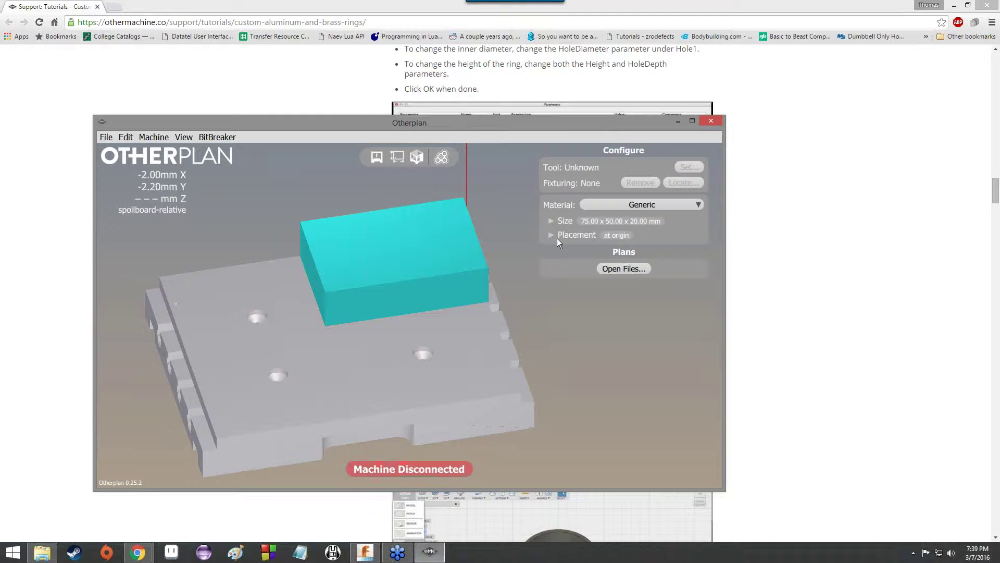
# - Check the available material choices for the stock and expand its size settings
pyautogui.click(610, 205)
pyautogui.click(609, 201)
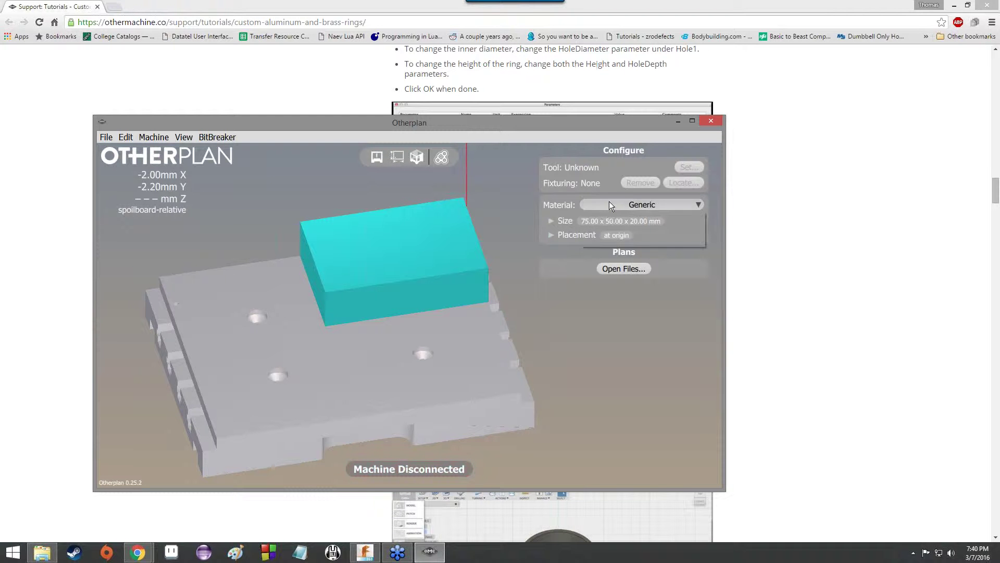
pyautogui.click(609, 202)
pyautogui.click(515, 206)
pyautogui.click(554, 224)
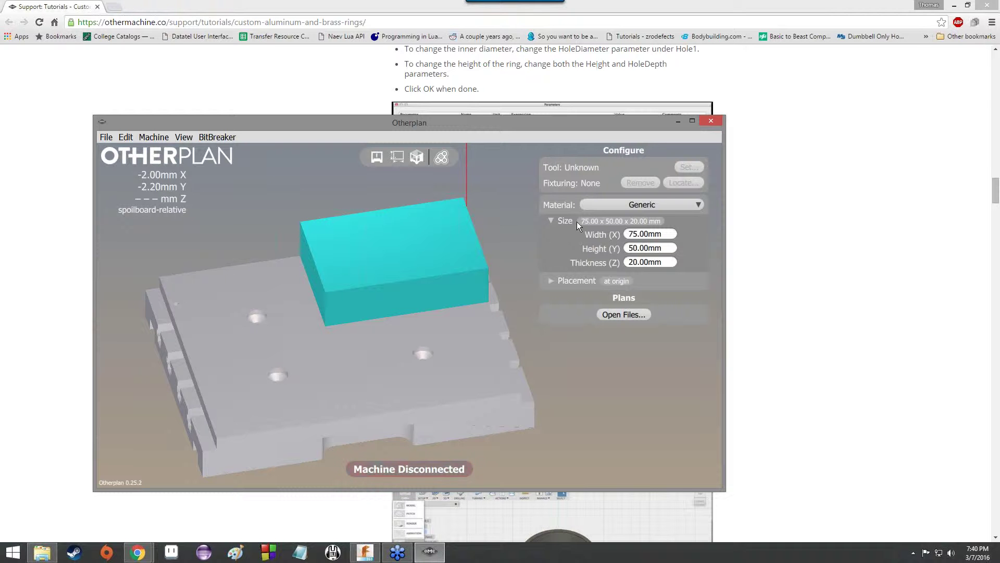
pyautogui.click(907, 214)
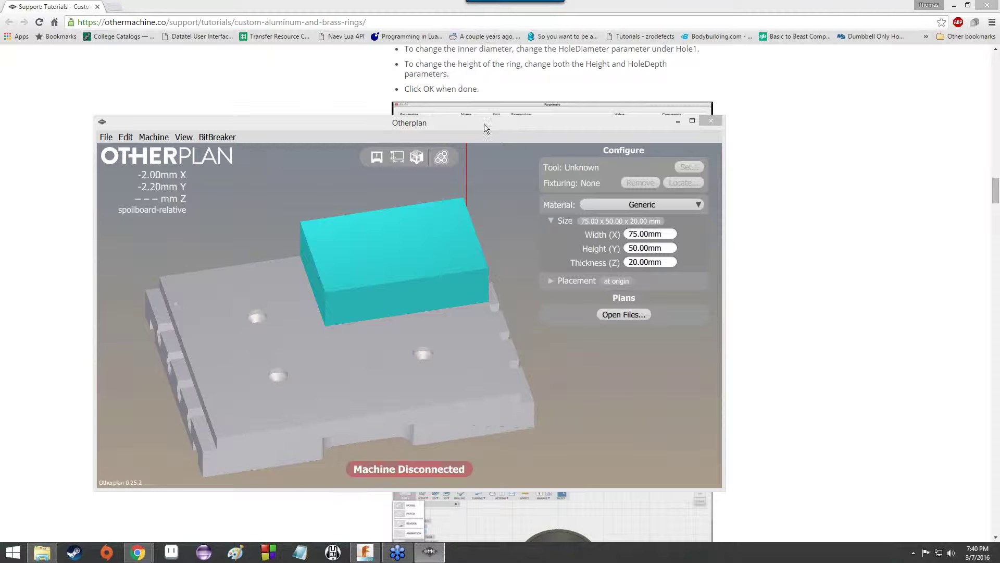
# - Try to enter 3 in as the stock's width (X) while the units are metric
pyautogui.moveTo(484, 124); pyautogui.dragTo(552, 94)
pyautogui.tripleClick(645, 202)
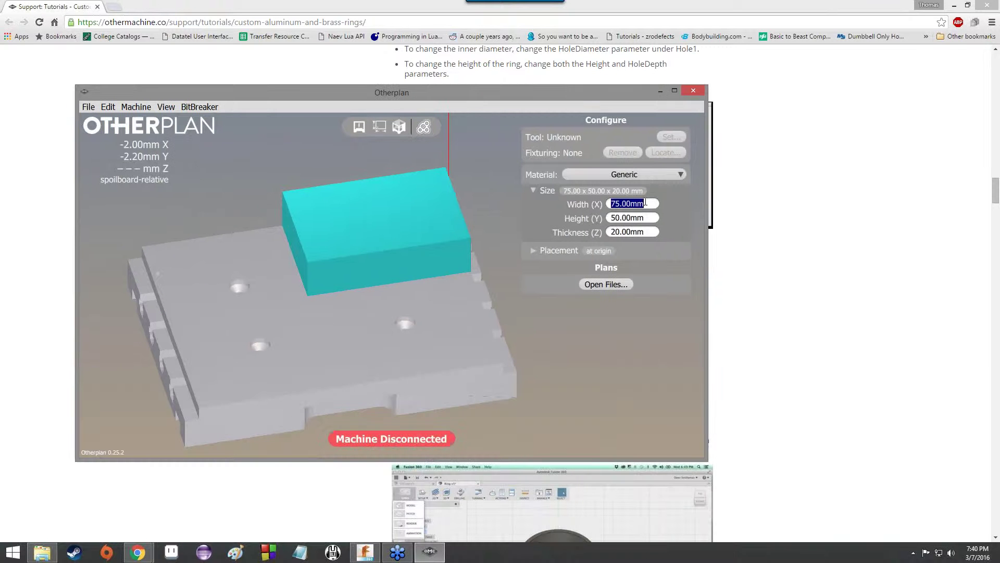
pyautogui.write('3in')
pyautogui.click(651, 217)
pyautogui.doubleClick(651, 217)
pyautogui.doubleClick(649, 200)
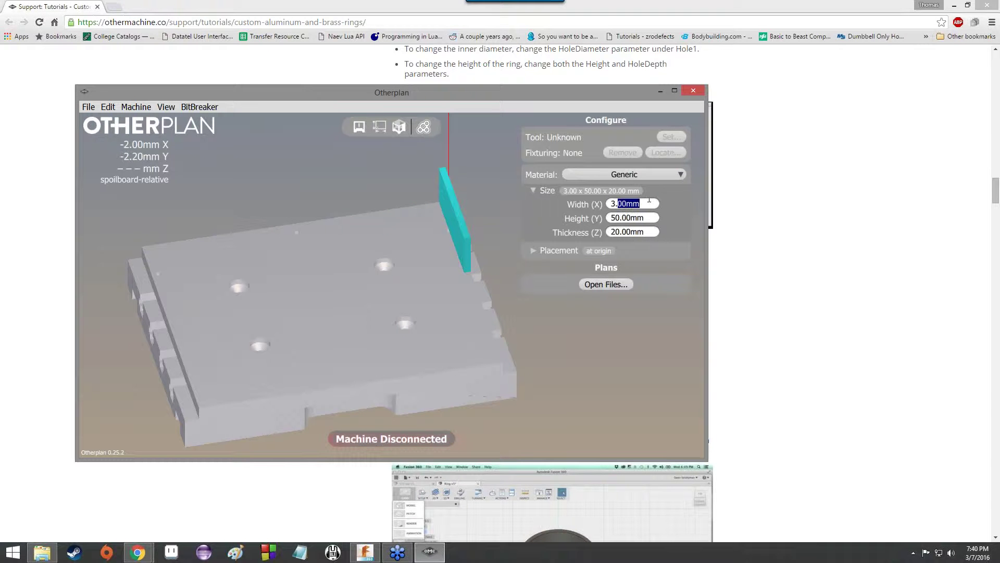
pyautogui.write('00in')
pyautogui.tripleClick(650, 216)
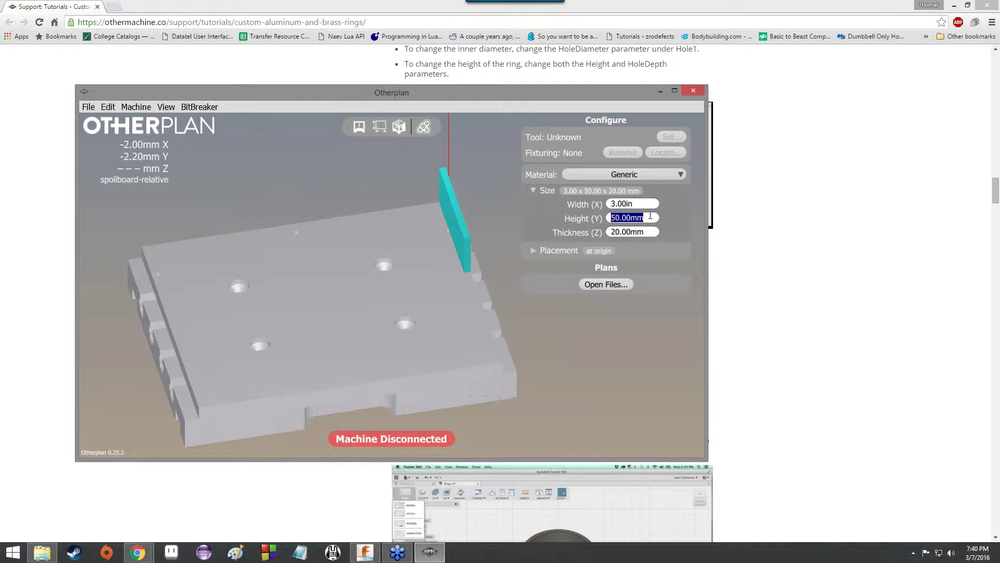
pyautogui.click(633, 192)
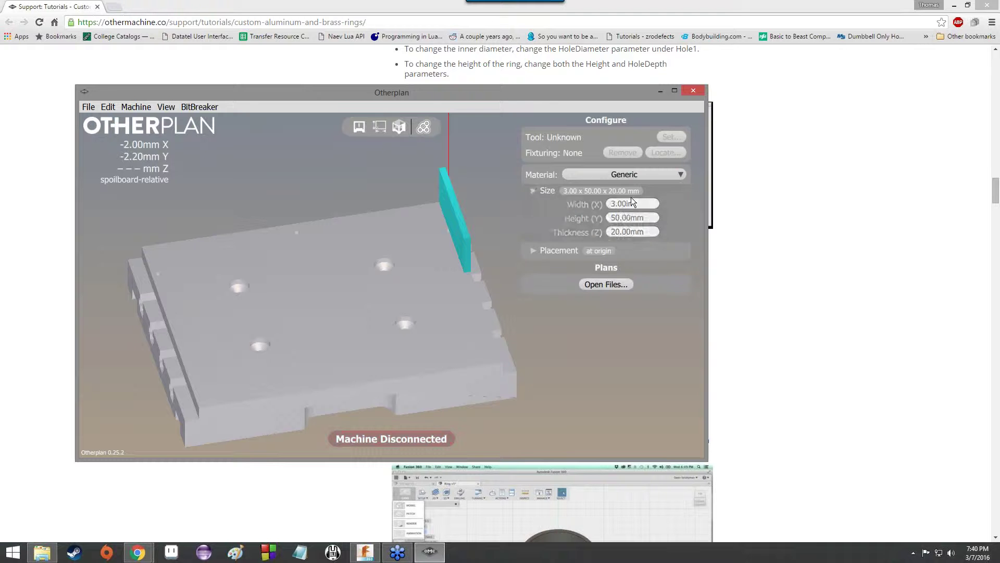
pyautogui.click(548, 191)
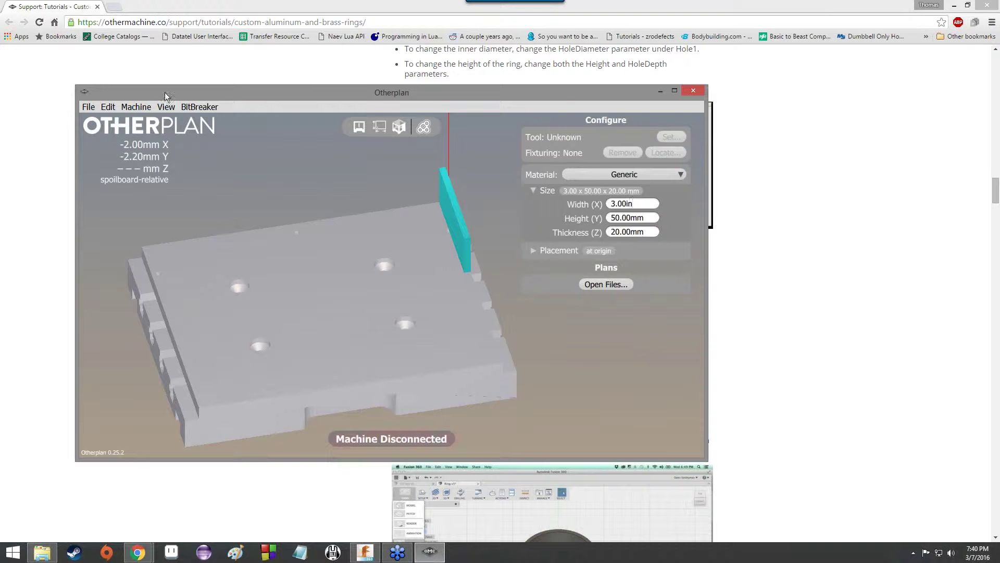
# - Switch the displayed units to inches and set the stock's width (X) to 3 in
pyautogui.click(166, 106)
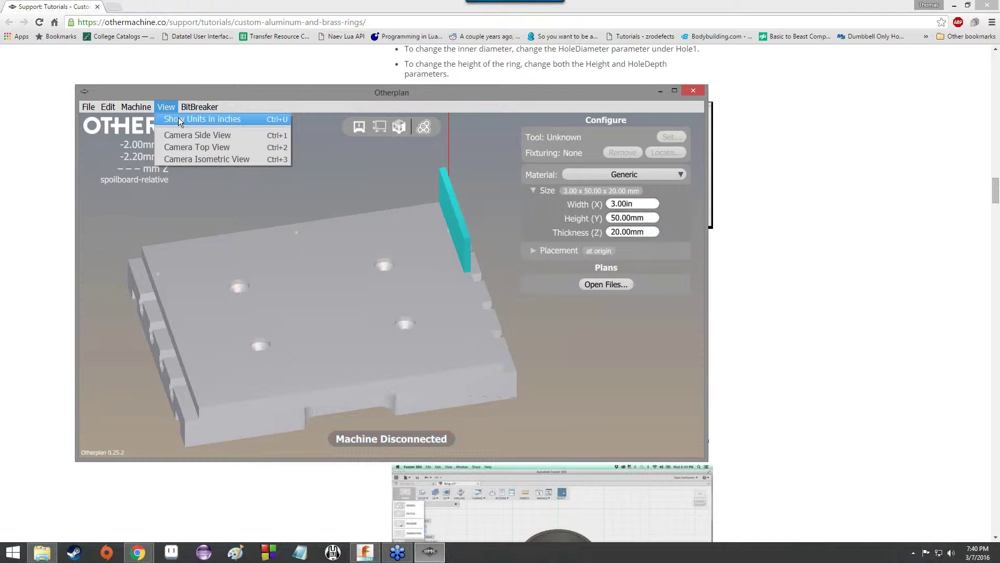
pyautogui.click(179, 120)
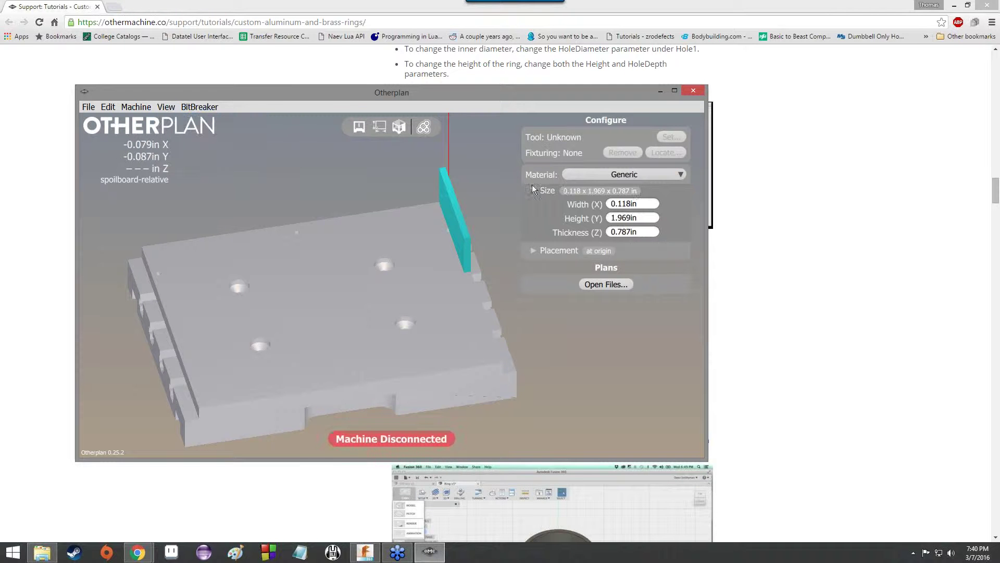
pyautogui.click(168, 107)
pyautogui.click(168, 107)
pyautogui.moveTo(640, 203); pyautogui.dragTo(609, 204)
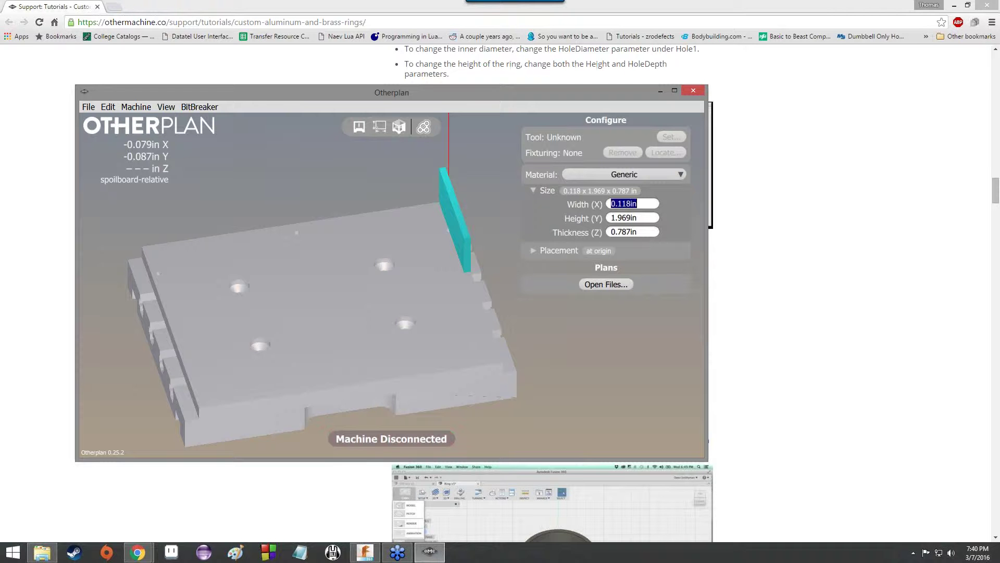
pyautogui.write('3')
# - Set the stock's height (Y) to 2.5 in
pyautogui.click(643, 218)
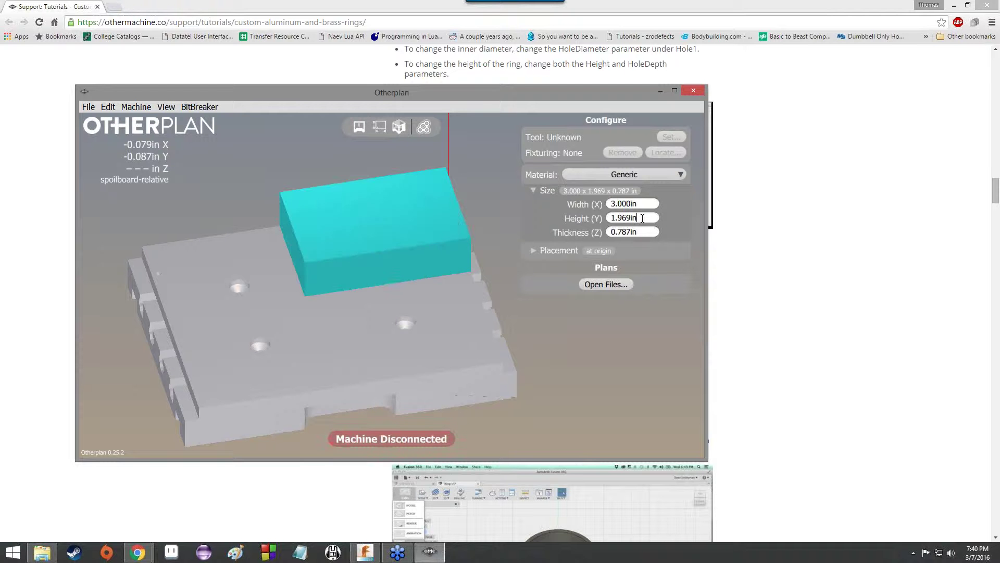
pyautogui.hotkey('shift', 'Left')
pyautogui.hotkey('shift', 'Left')
pyautogui.hotkey('shift', 'Left')
pyautogui.hotkey('shift', 'Left')
pyautogui.hotkey('shift', 'Left')
pyautogui.click(643, 219)
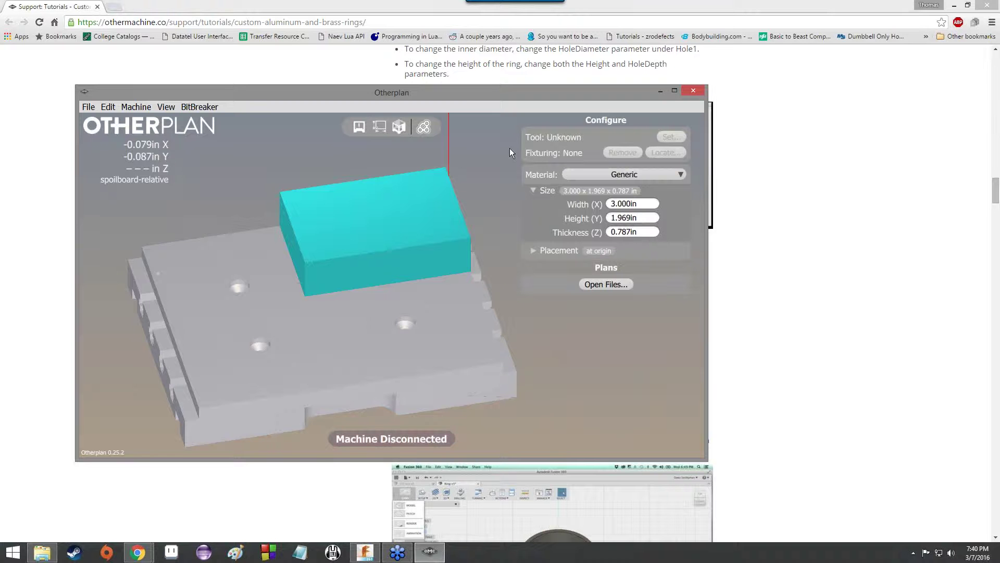
pyautogui.moveTo(510, 92); pyautogui.dragTo(424, 104)
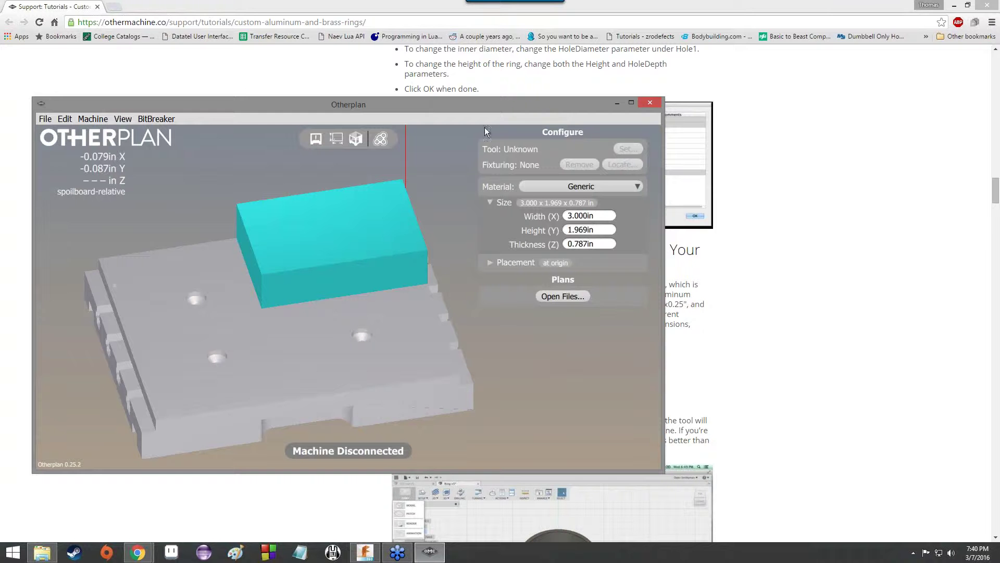
pyautogui.moveTo(607, 230); pyautogui.dragTo(544, 233)
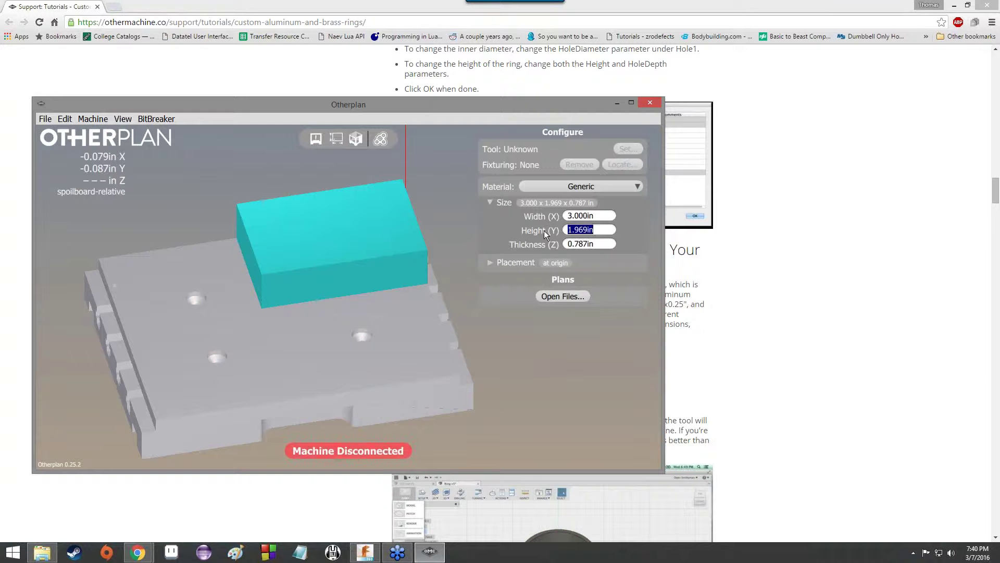
pyautogui.write('2.5')
pyautogui.press('Return')
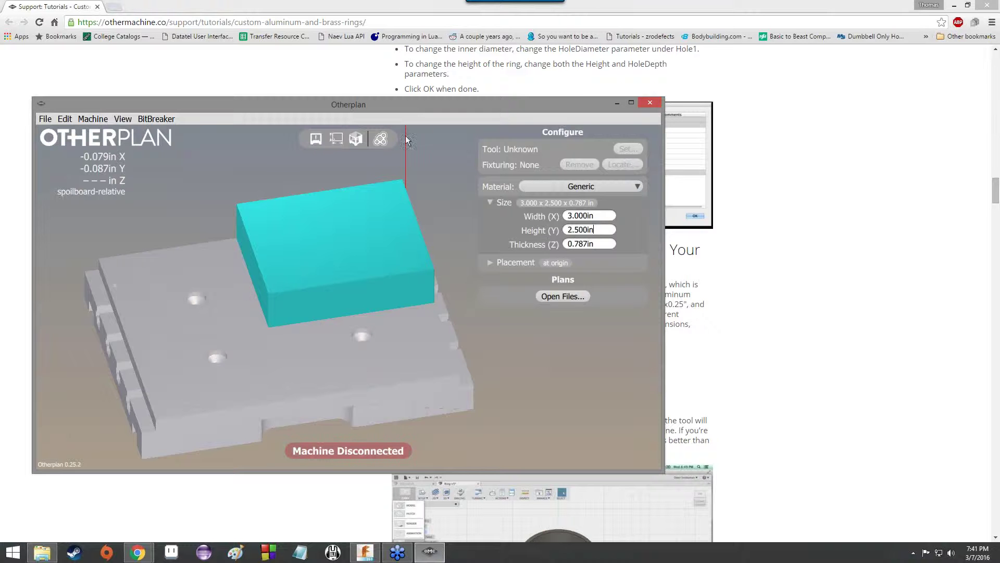
# - Set the stock's thickness (Z) to 0.38 in
pyautogui.moveTo(366, 108); pyautogui.dragTo(616, 451)
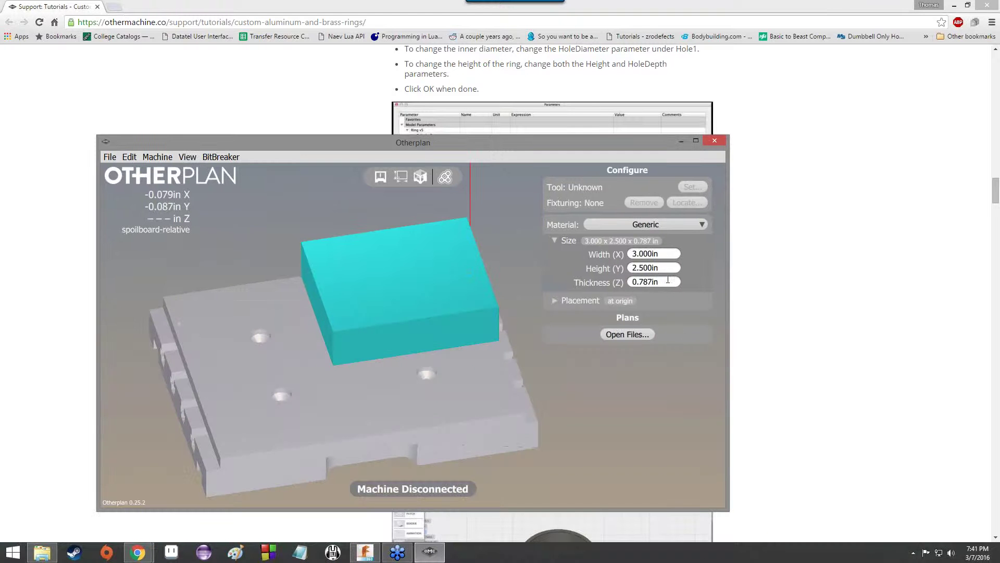
pyautogui.press('Tab')
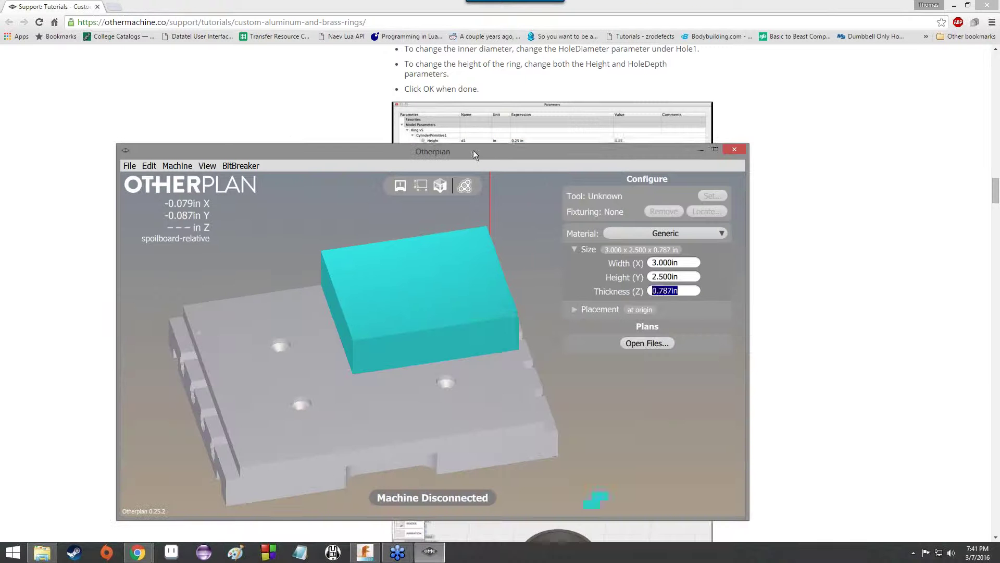
pyautogui.moveTo(473, 150); pyautogui.dragTo(471, 147)
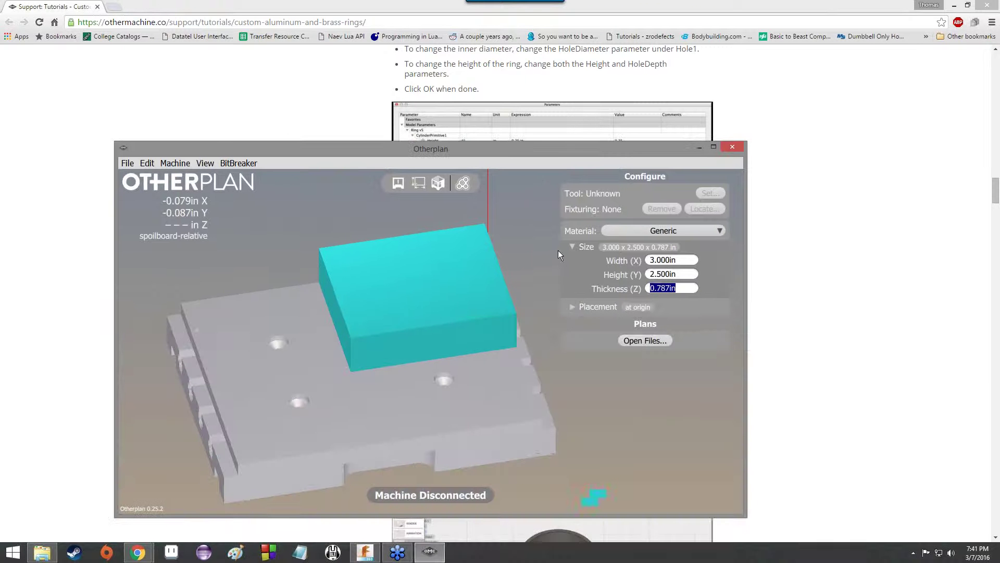
pyautogui.write('.38')
pyautogui.press('Return')
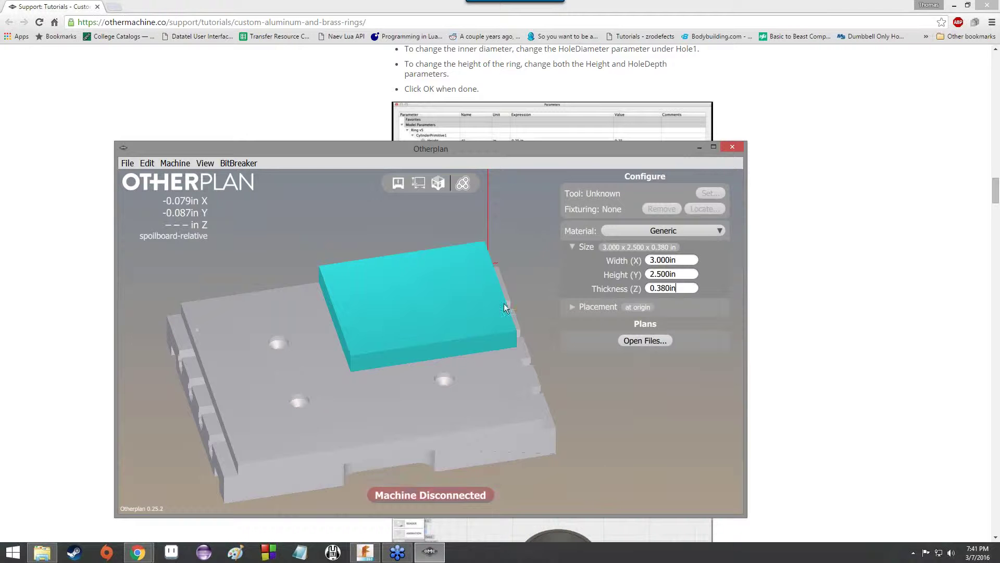
# - Inspect the resized stock on the spoilboard from several angles and review its size and placement settings
pyautogui.scroll(4, 480, 317)
pyautogui.moveTo(486, 348); pyautogui.dragTo(601, 360)
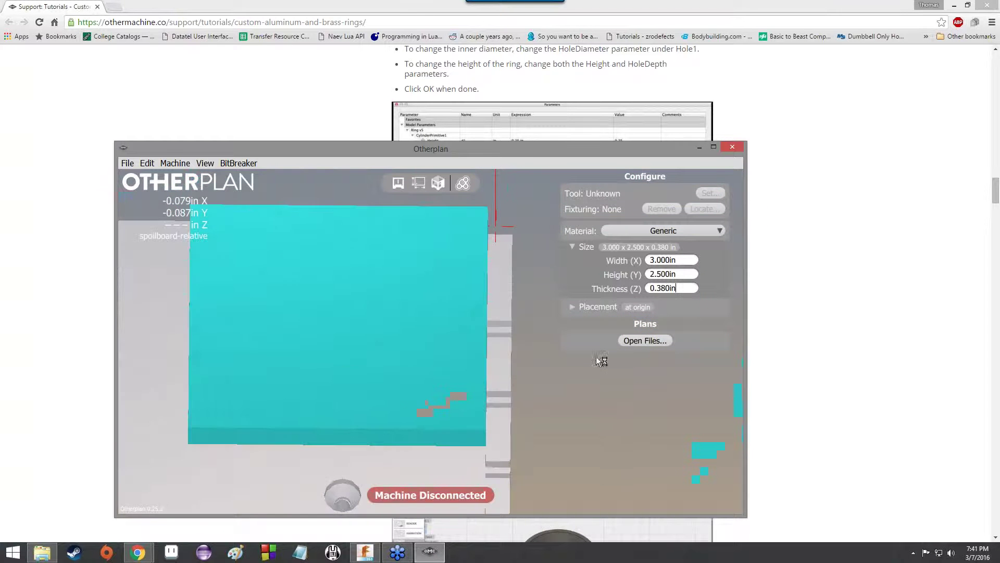
pyautogui.click(573, 246)
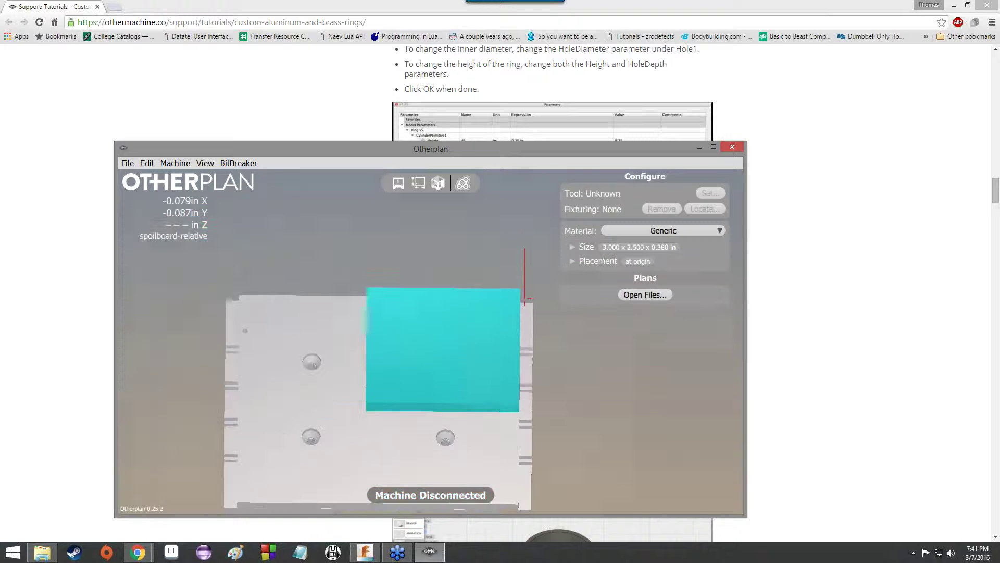
pyautogui.moveTo(577, 365); pyautogui.dragTo(617, 370)
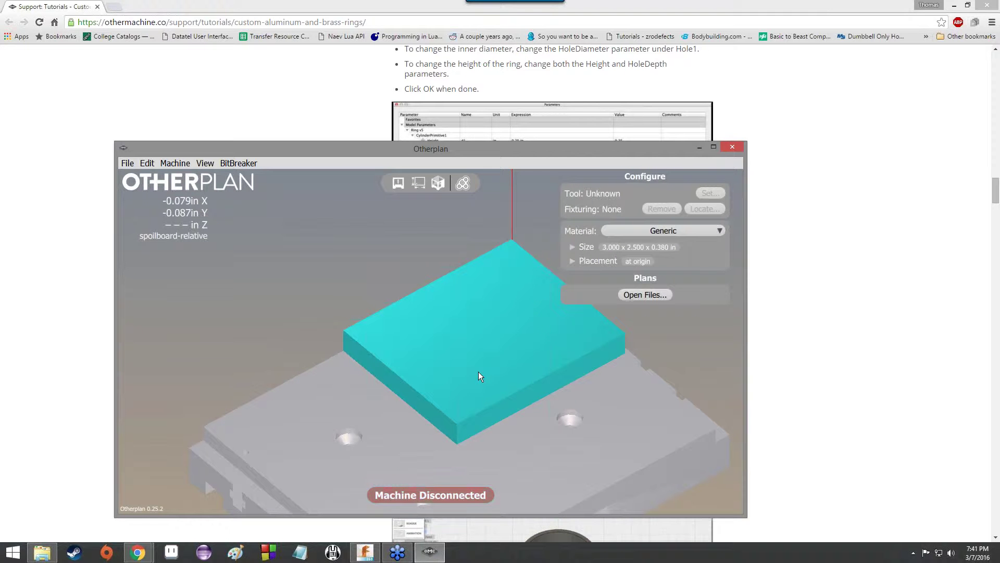
pyautogui.click(574, 247)
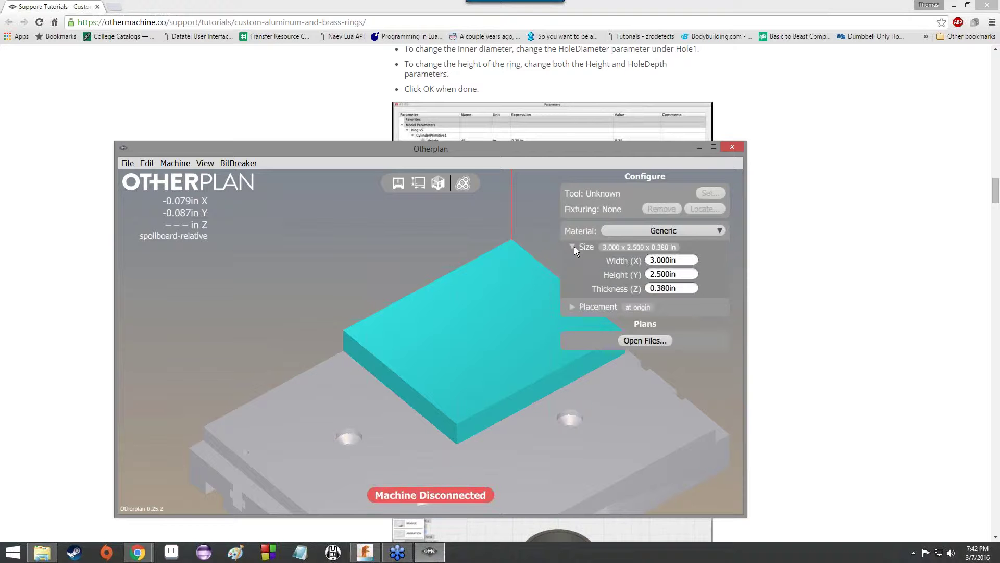
pyautogui.click(573, 247)
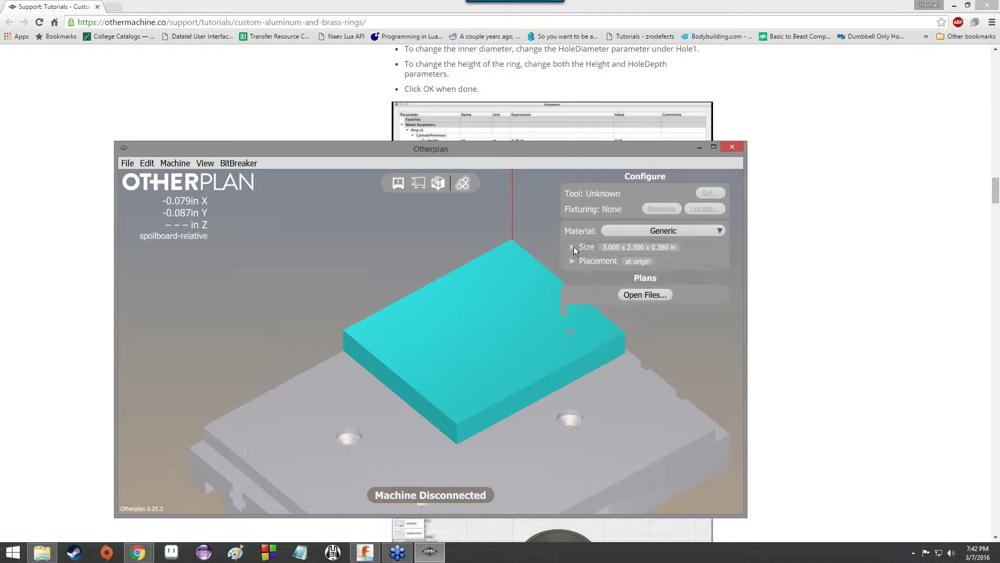
pyautogui.click(572, 259)
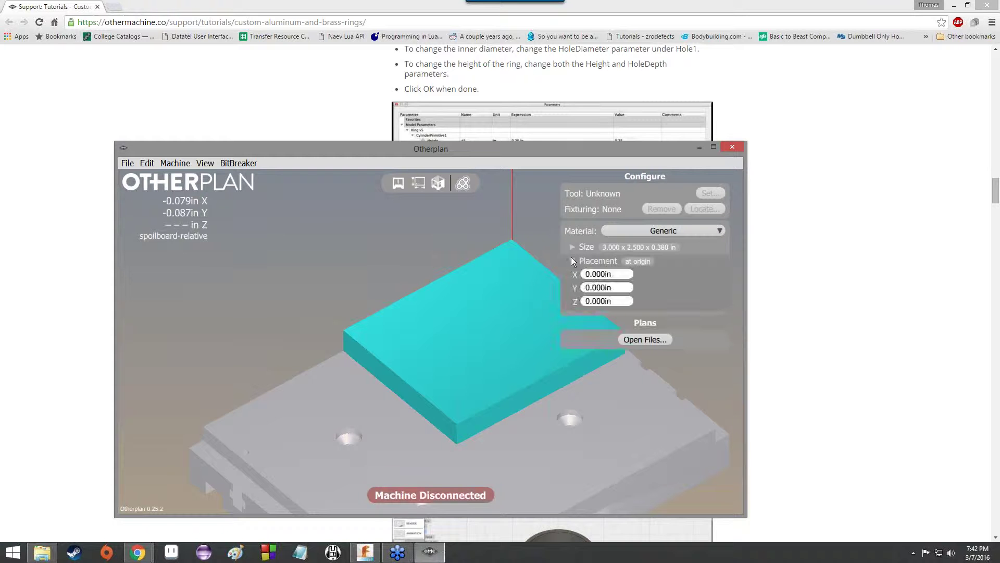
pyautogui.click(571, 259)
pyautogui.moveTo(526, 344); pyautogui.dragTo(542, 313)
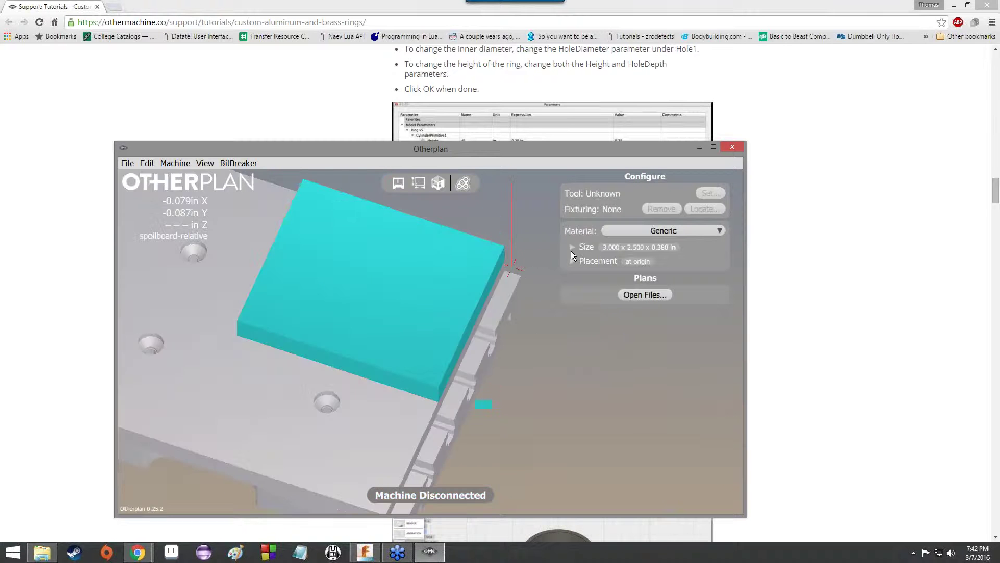
pyautogui.click(576, 262)
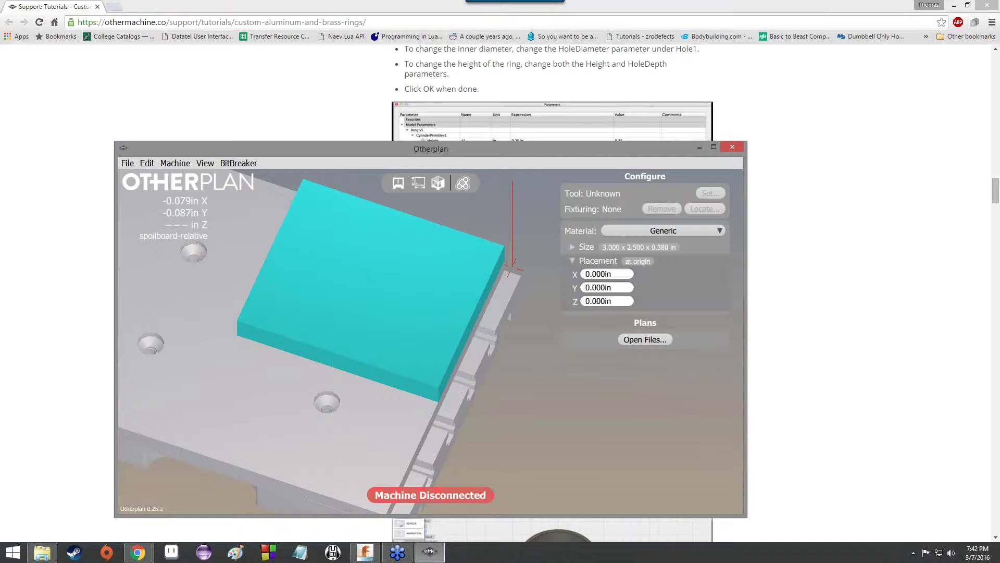
pyautogui.click(572, 260)
pyautogui.moveTo(542, 303); pyautogui.dragTo(364, 302)
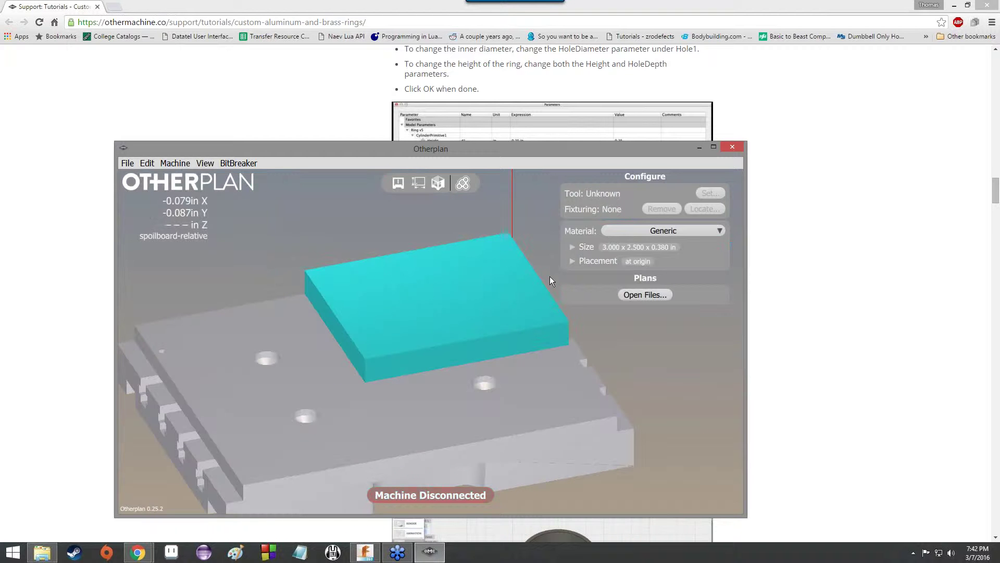
# - Examine how the stock sits within the whole mill and against the spoilboard's origin corner
pyautogui.click(909, 207)
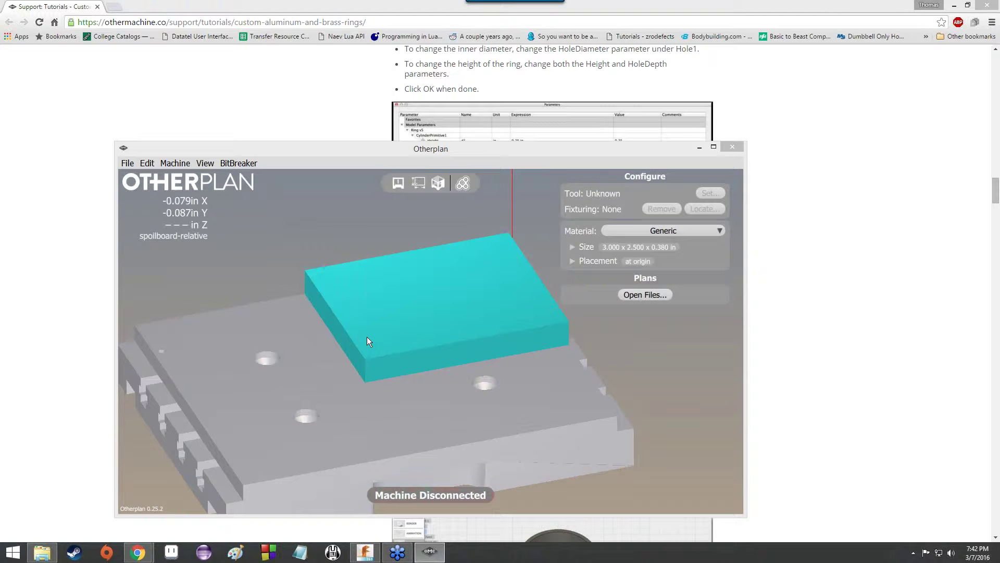
pyautogui.click(389, 317)
pyautogui.scroll(3, 383, 320)
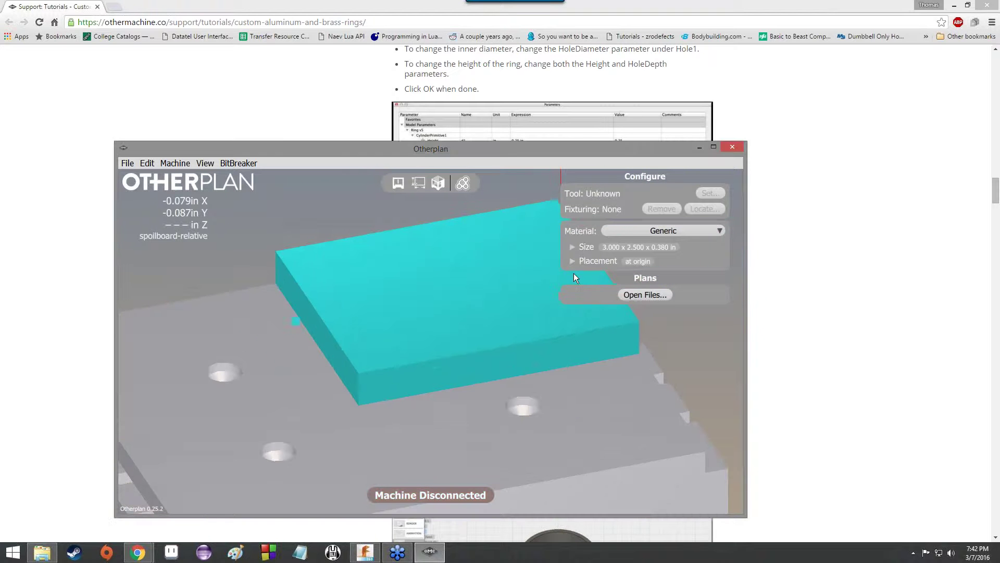
pyautogui.click(574, 261)
pyautogui.click(574, 261)
pyautogui.moveTo(505, 285); pyautogui.dragTo(570, 345)
pyautogui.scroll(-10, 487, 322)
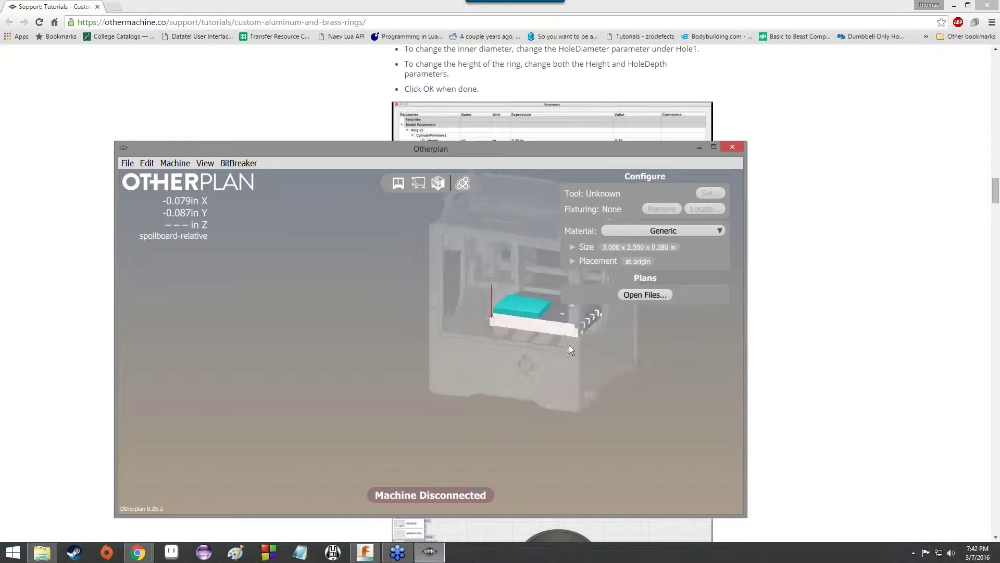
pyautogui.scroll(5, 518, 262)
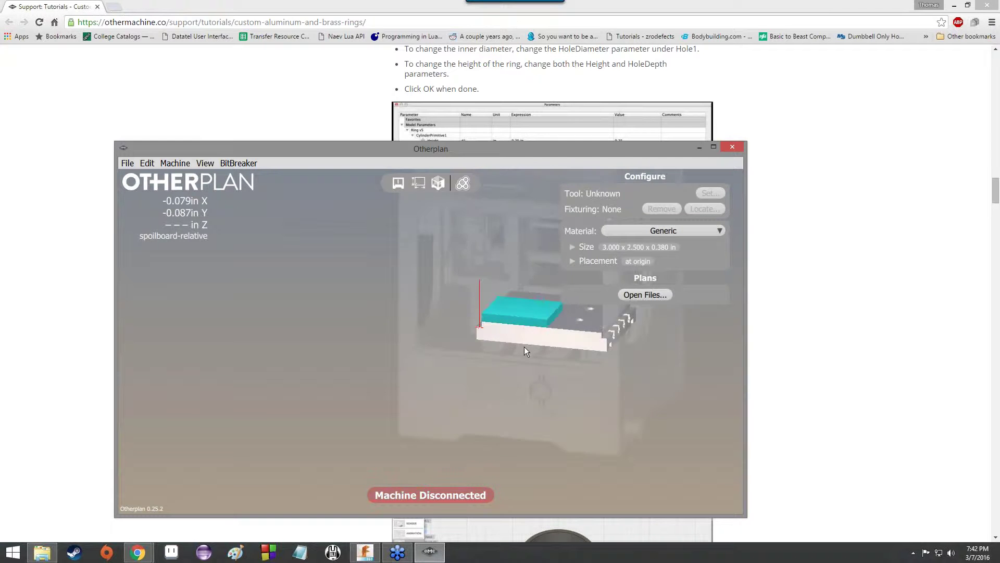
pyautogui.moveTo(524, 302)
pyautogui.mouseDown()
pyautogui.moveTo(505, 327)
pyautogui.moveTo(522, 316)
pyautogui.mouseUp()
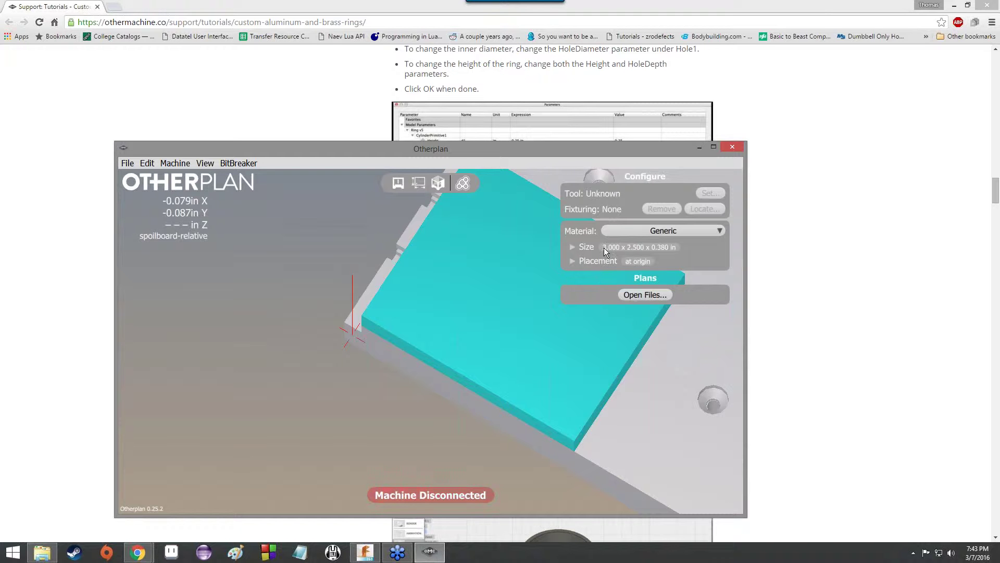
# - Keep the stock material as Generic and open ringpresentation.gcode from the Desktop as the milling plan
pyautogui.click(612, 234)
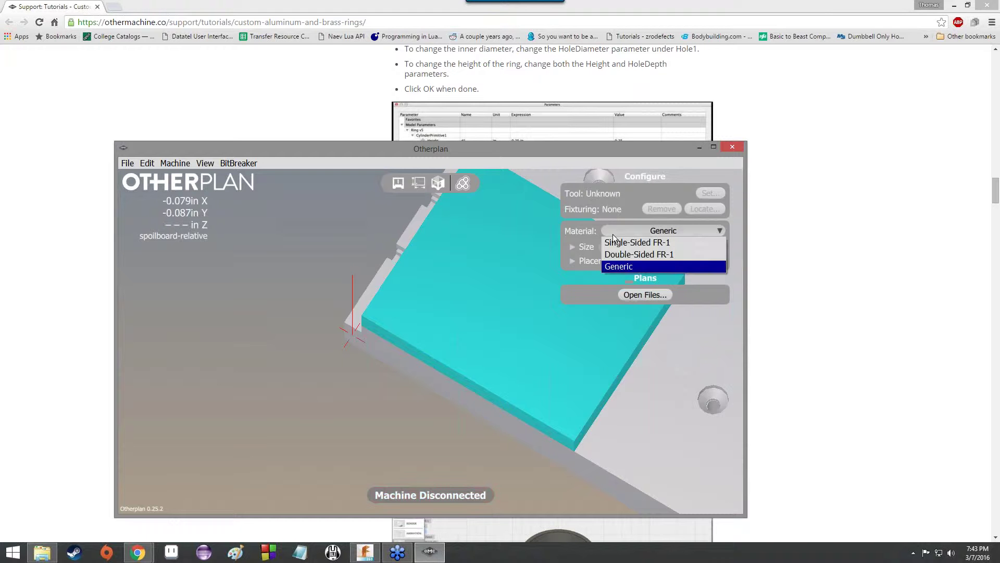
pyautogui.click(625, 266)
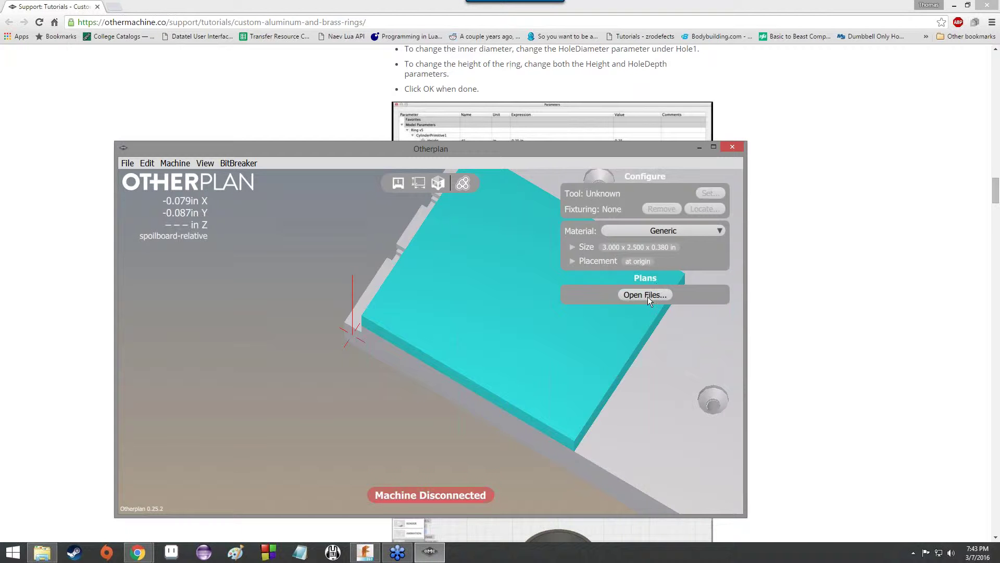
pyautogui.click(647, 295)
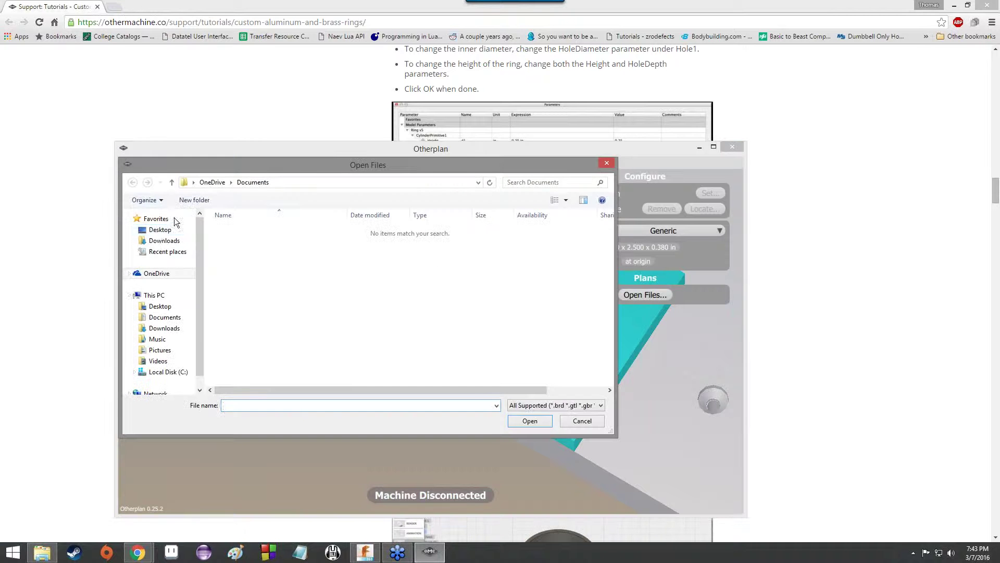
pyautogui.click(159, 230)
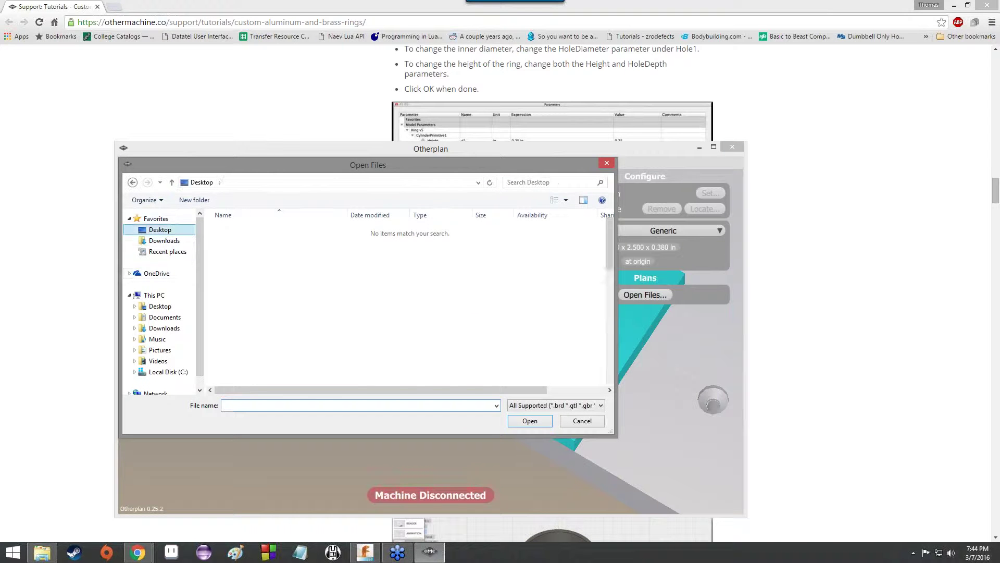
pyautogui.scroll(-6, 489, 346)
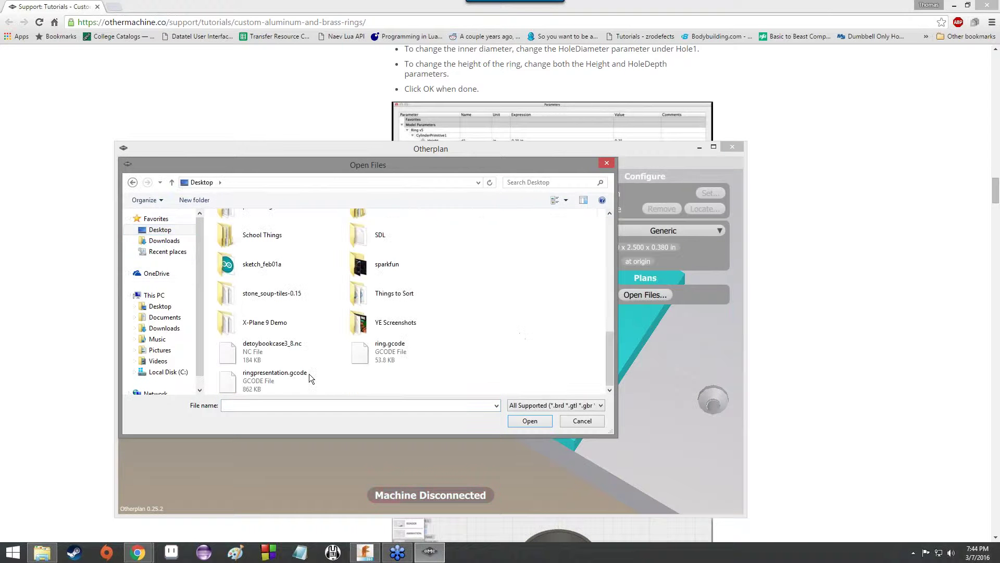
pyautogui.click(305, 378)
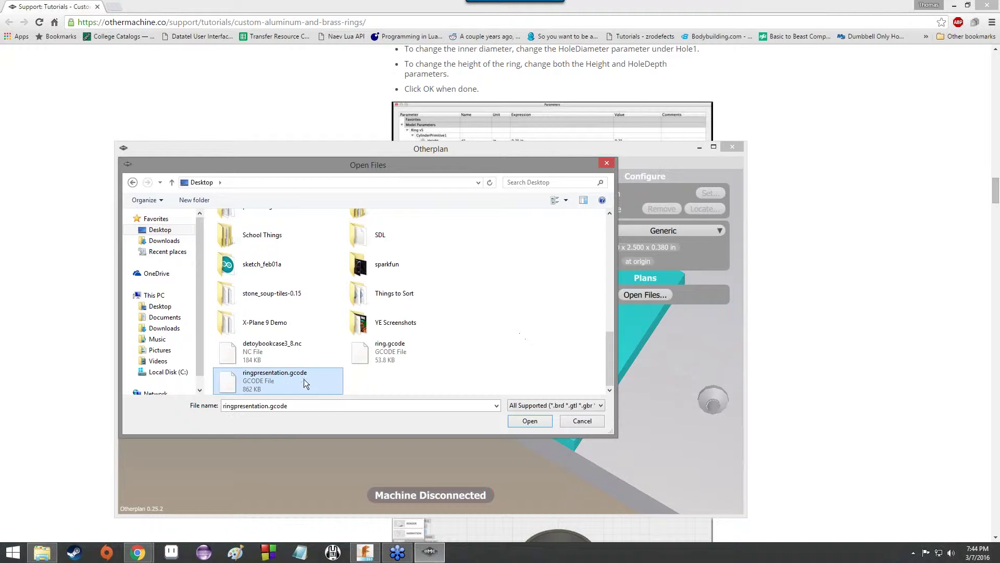
pyautogui.click(537, 421)
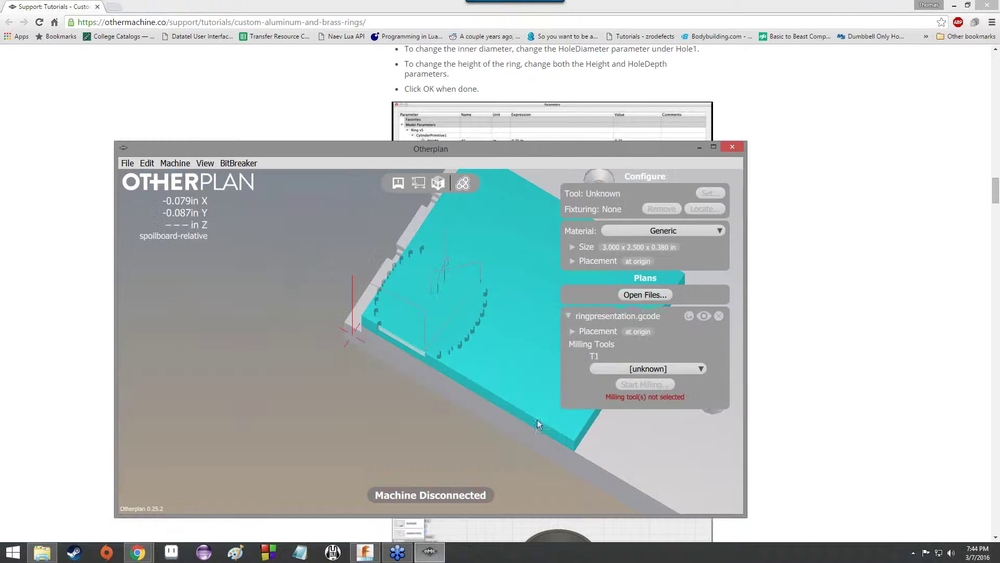
# - Inspect the loaded ring toolpath on the stock up close and from several angles
pyautogui.scroll(5, 456, 348)
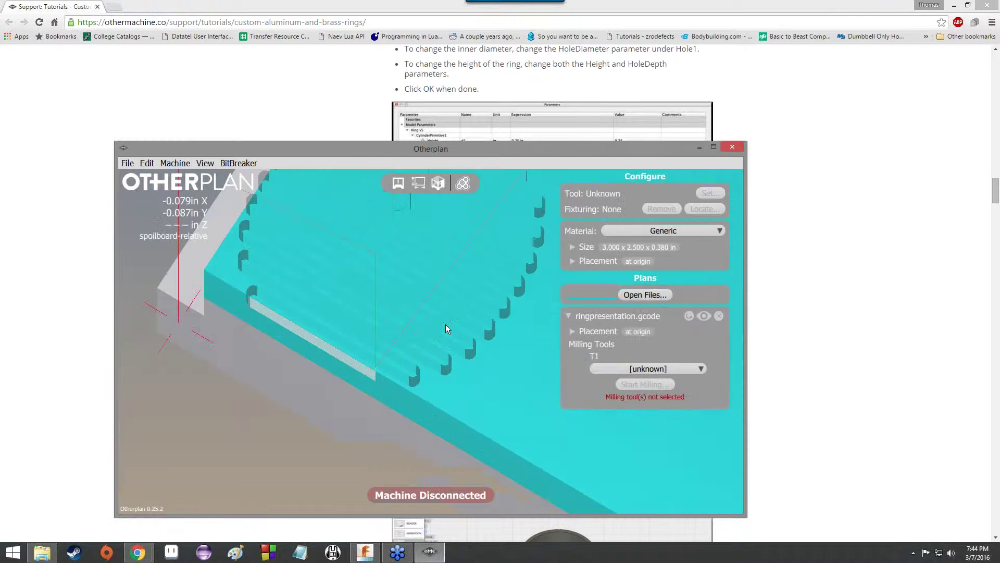
pyautogui.scroll(-3, 445, 324)
pyautogui.moveTo(469, 324); pyautogui.dragTo(436, 295)
pyautogui.scroll(5, 434, 292)
pyautogui.scroll(-7, 434, 292)
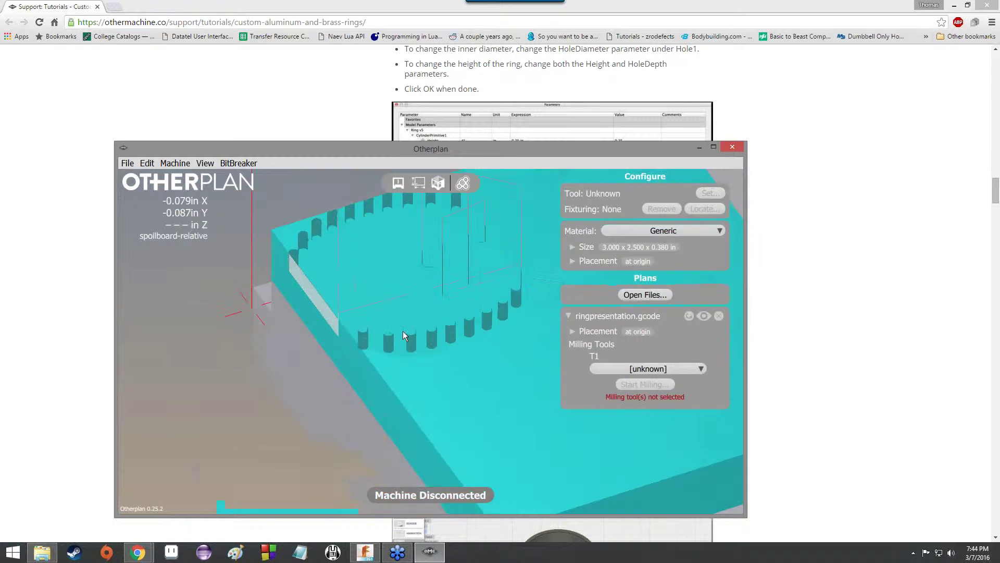
pyautogui.scroll(9, 403, 332)
pyautogui.scroll(-5, 403, 335)
pyautogui.scroll(5, 402, 335)
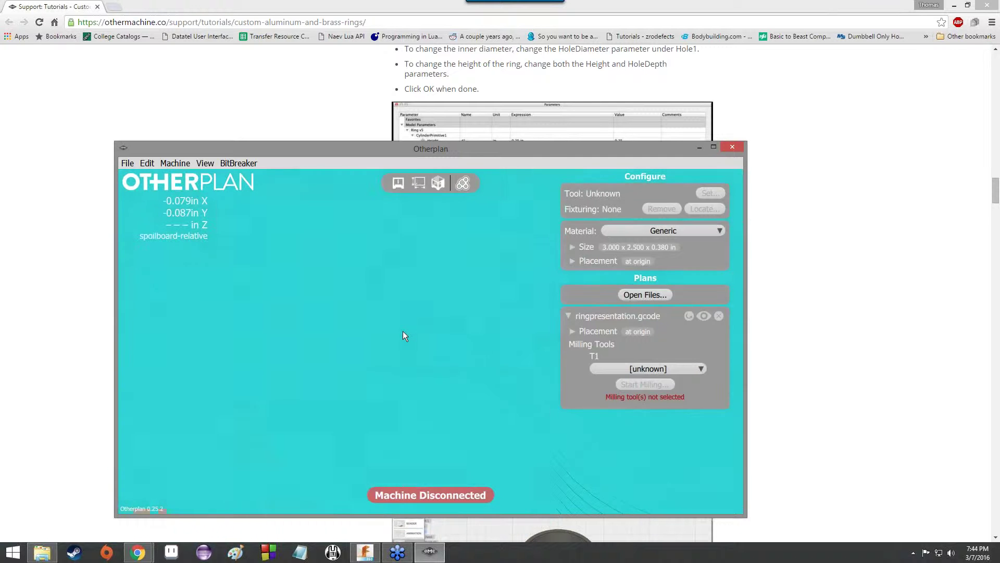
pyautogui.moveTo(403, 330); pyautogui.dragTo(361, 301)
pyautogui.moveTo(418, 348); pyautogui.dragTo(428, 310)
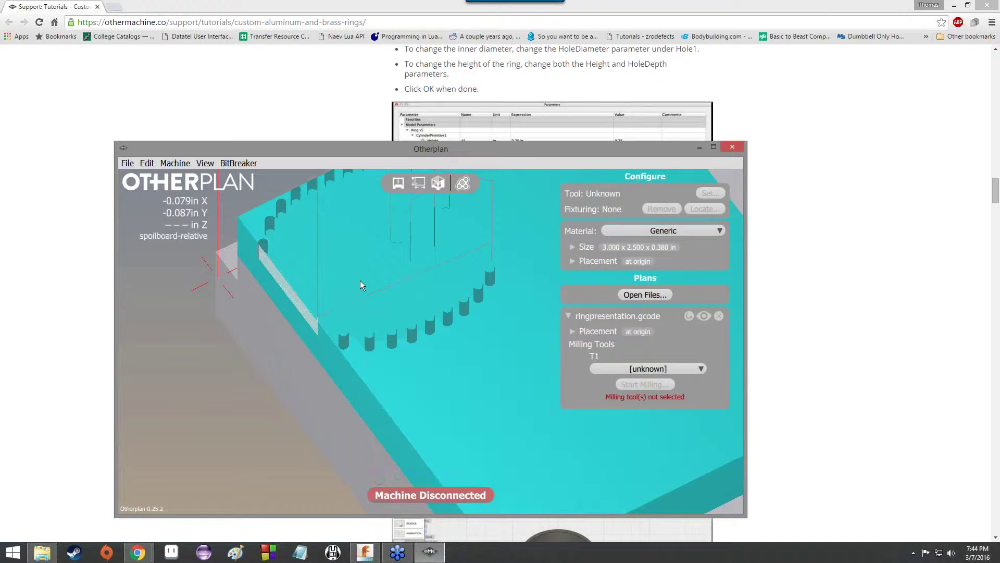
pyautogui.moveTo(360, 281); pyautogui.dragTo(356, 376)
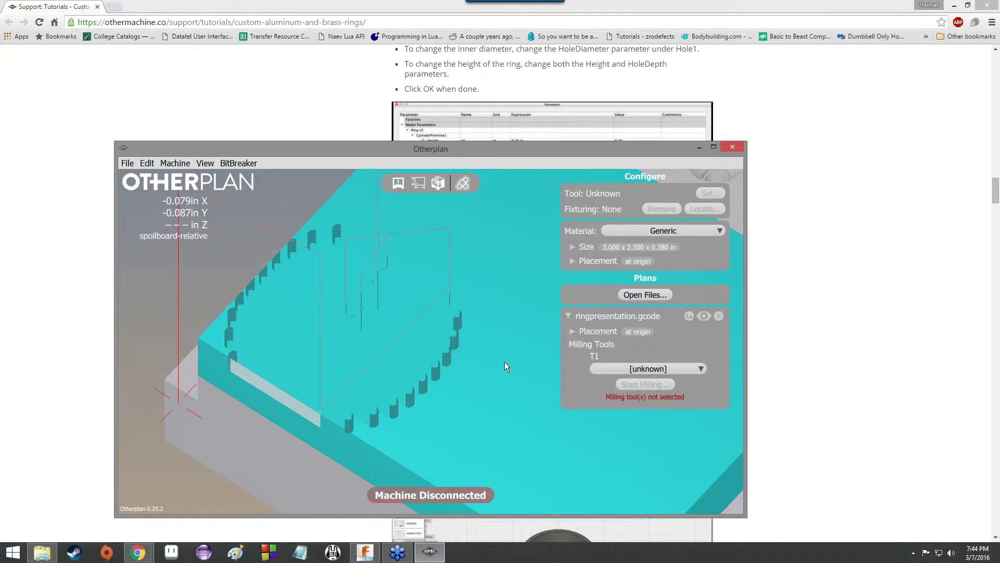
# - Assign the 1/8in Flat End Mill as milling tool T1 for ringpresentation.gcode
pyautogui.click(573, 332)
pyautogui.click(573, 333)
pyautogui.click(605, 371)
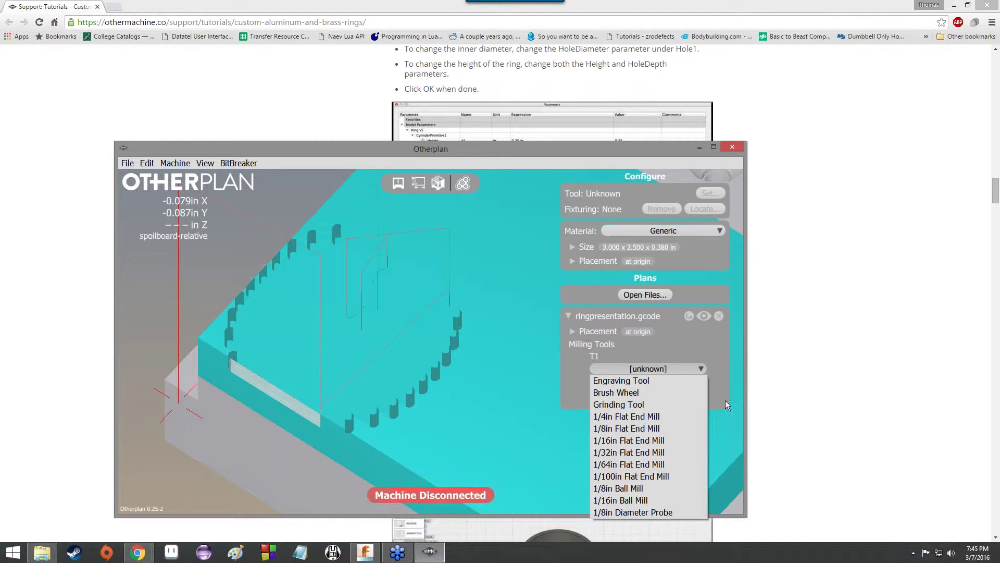
pyautogui.click(661, 427)
# - Switch to Fusion 360, examine the cutting tool above the Face1 toolpath, and return to Otherplan
pyautogui.click(359, 554)
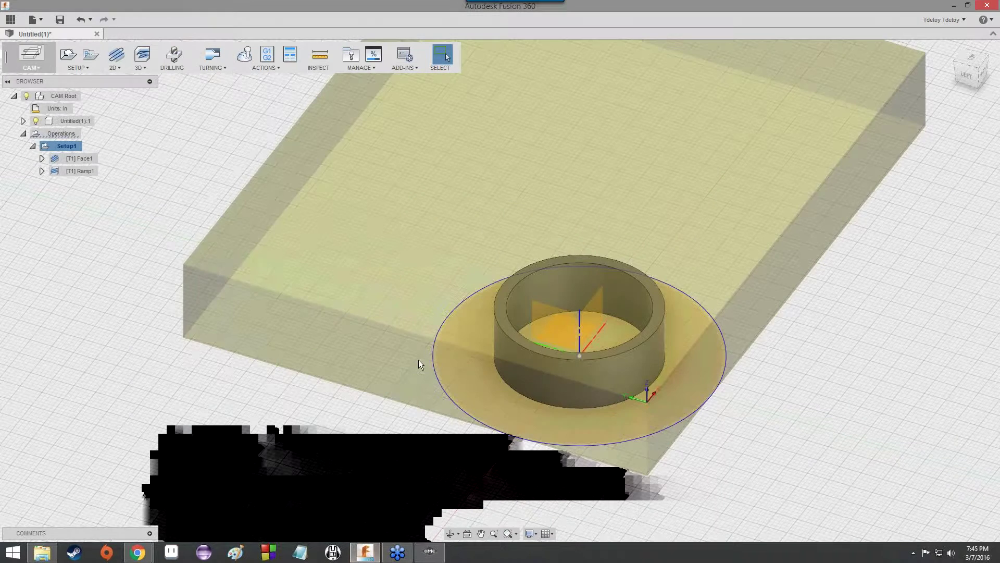
pyautogui.click(59, 157)
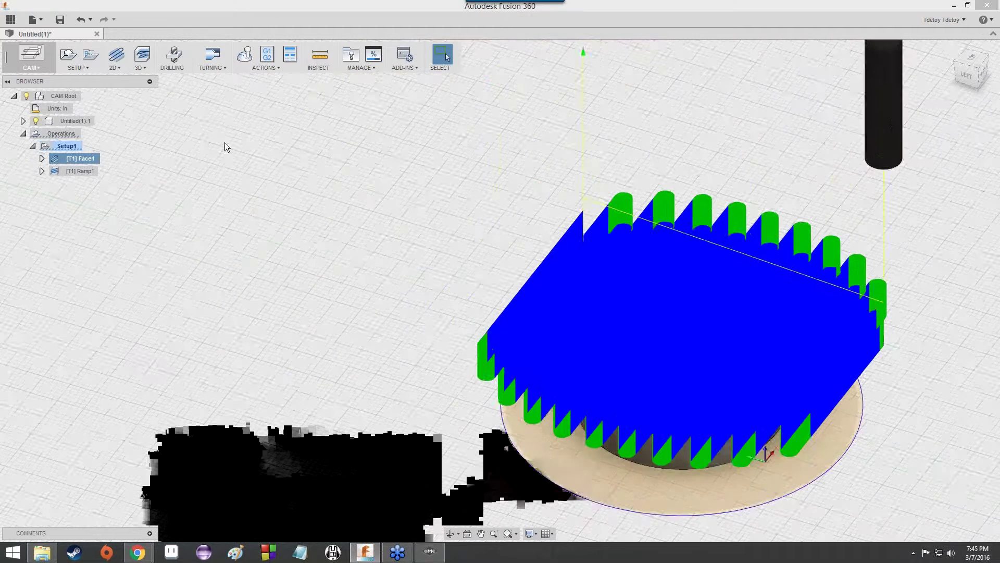
pyautogui.scroll(-3, 584, 158)
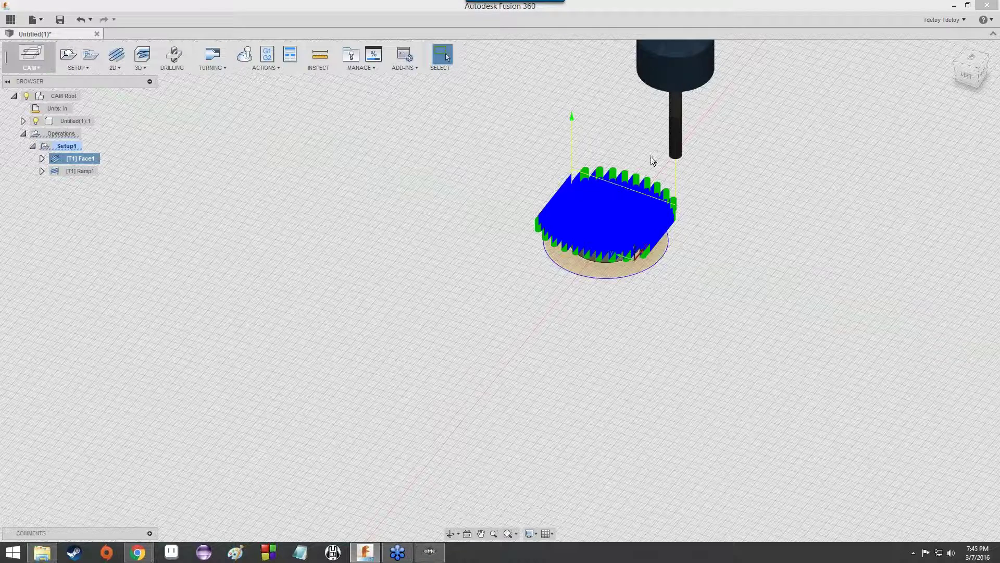
pyautogui.scroll(-3, 658, 134)
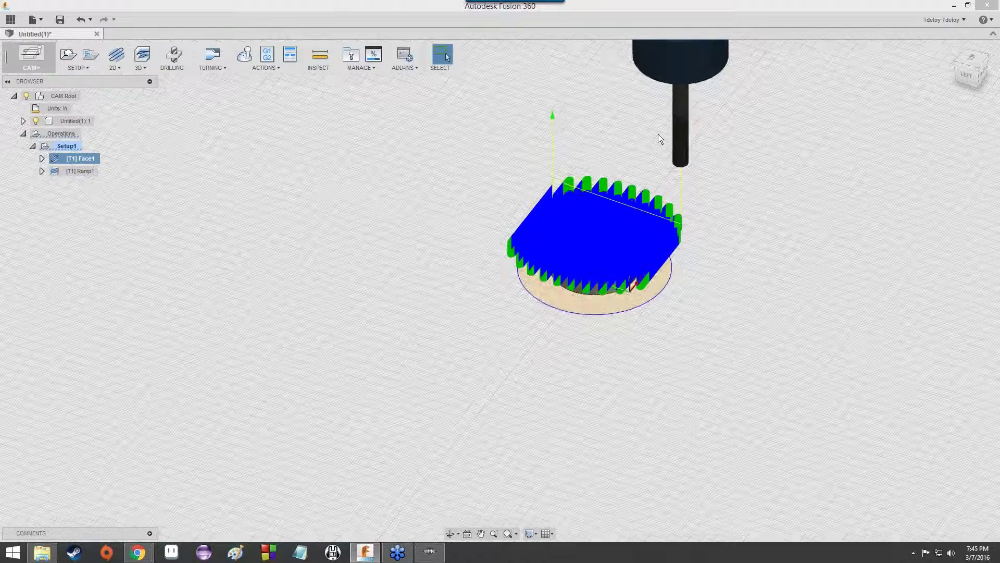
pyautogui.scroll(2, 614, 149)
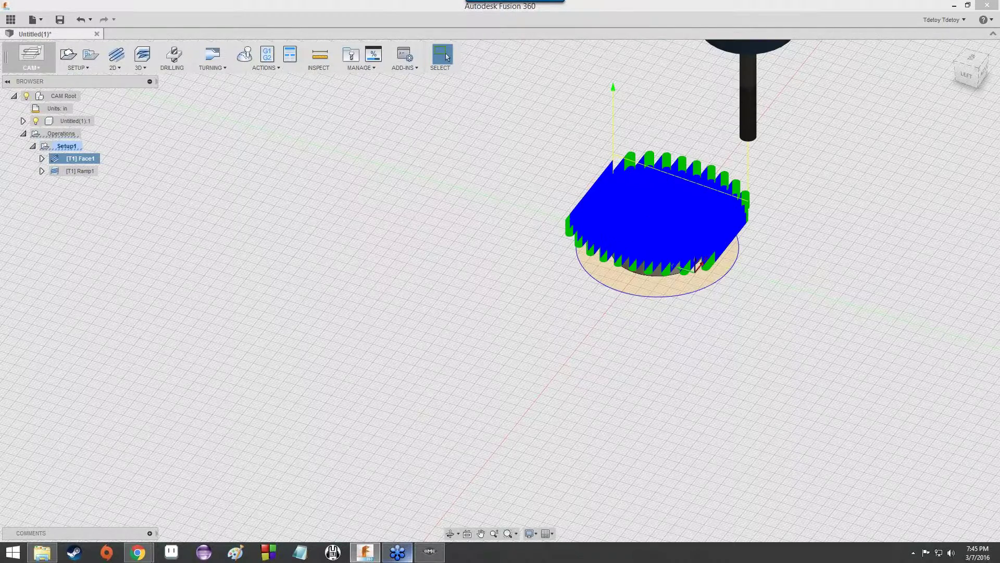
pyautogui.click(429, 551)
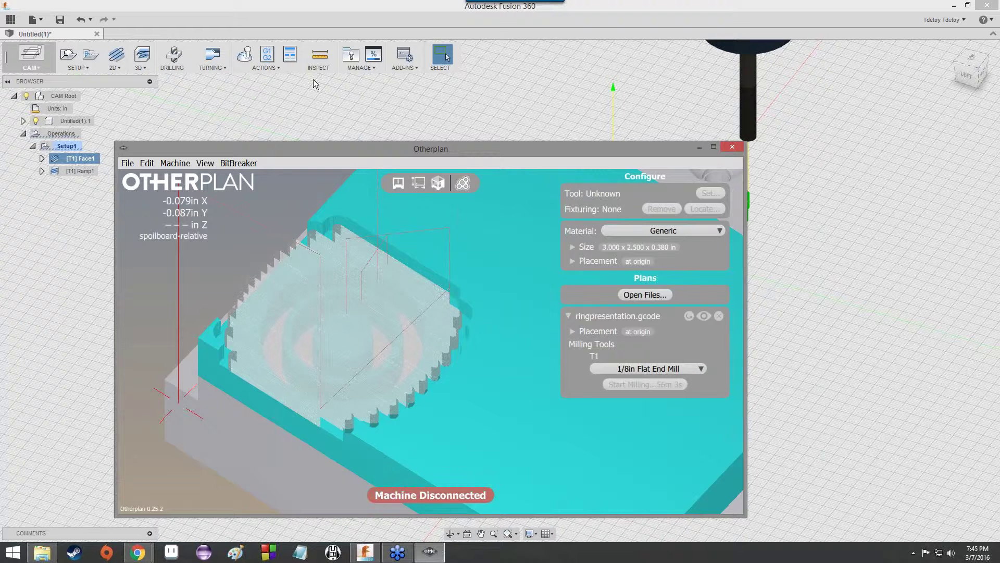
# - Try the Engraving Tool as milling tool T1, and restore the 1/8in Flat End Mill
pyautogui.click(644, 370)
pyautogui.click(646, 381)
pyautogui.click(646, 369)
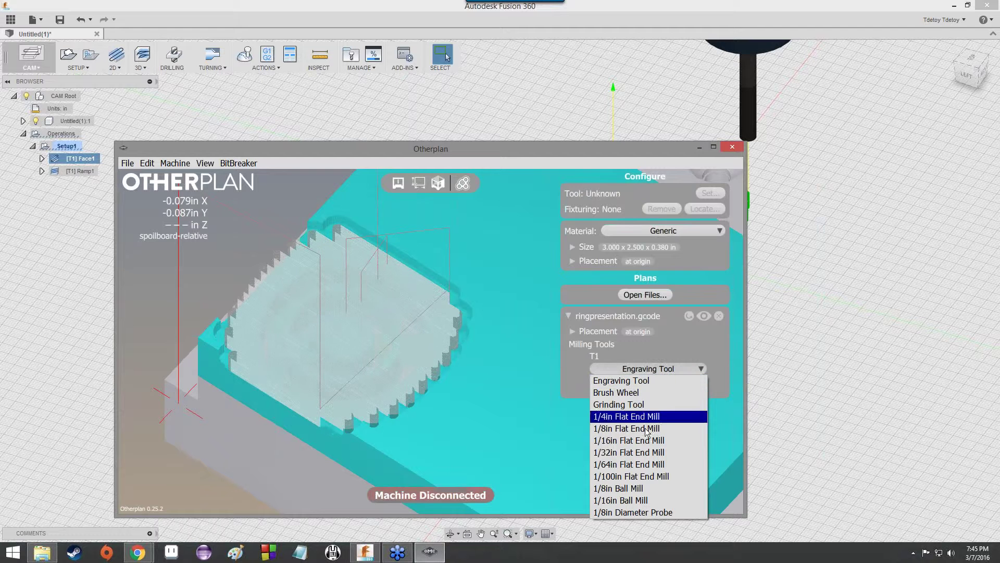
pyautogui.click(638, 428)
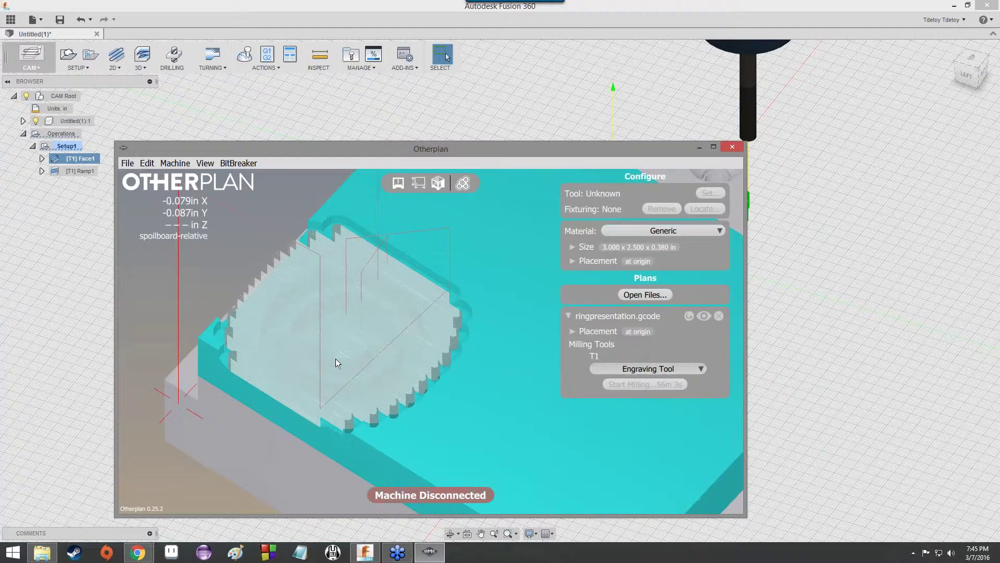
# - Compare the ring plan on the stock with the milling preview hidden and shown
pyautogui.scroll(3, 336, 359)
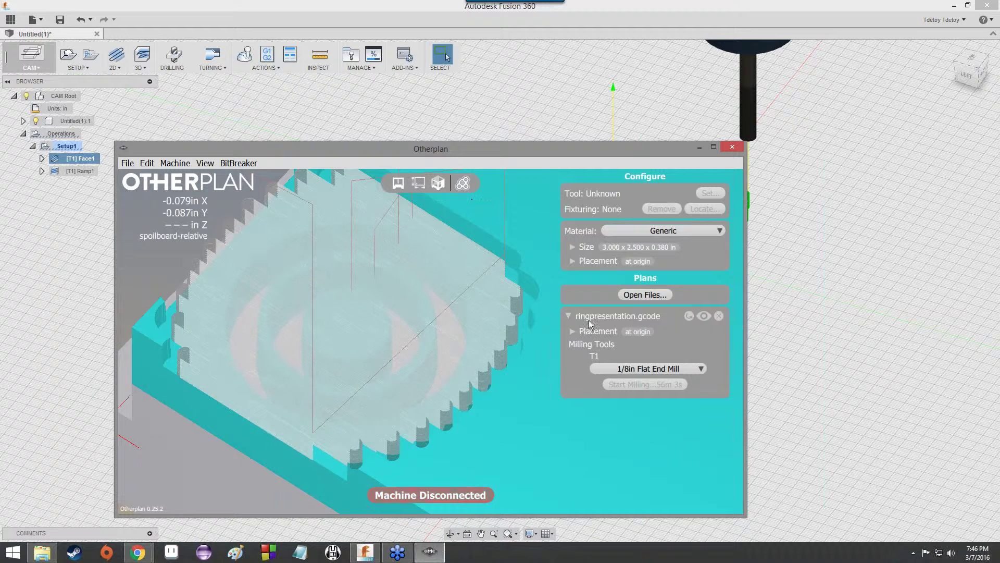
pyautogui.click(465, 184)
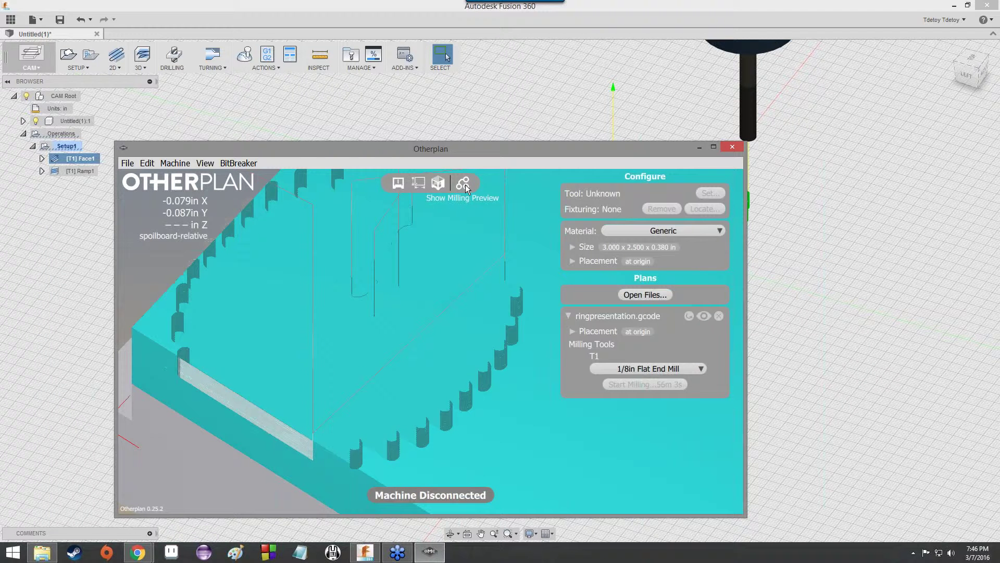
pyautogui.click(464, 184)
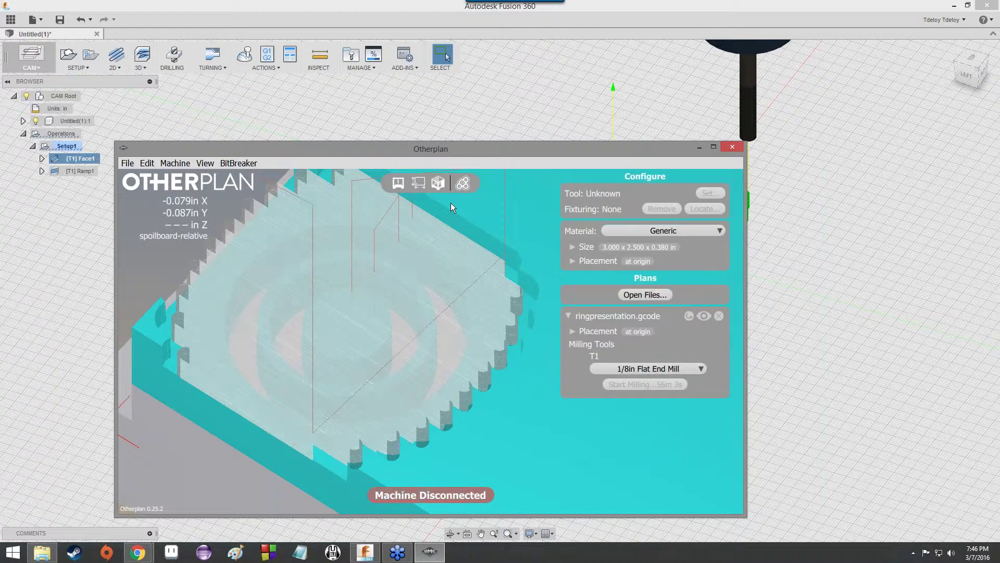
# - Examine the fine pass lines and stepped edges of the milled surface close up in the preview
pyautogui.scroll(5, 388, 302)
pyautogui.scroll(-8, 389, 300)
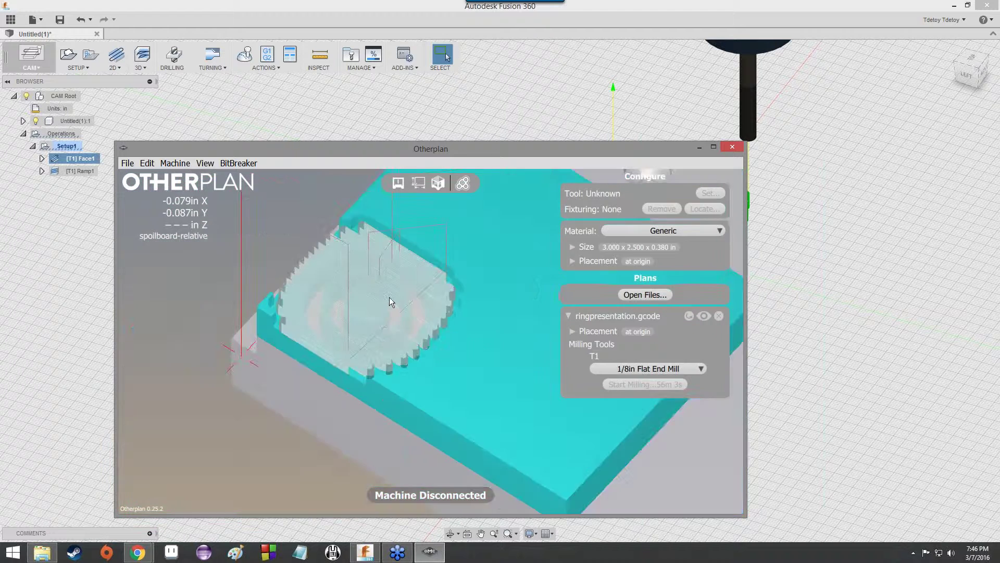
pyautogui.scroll(6, 390, 301)
pyautogui.scroll(-3, 390, 302)
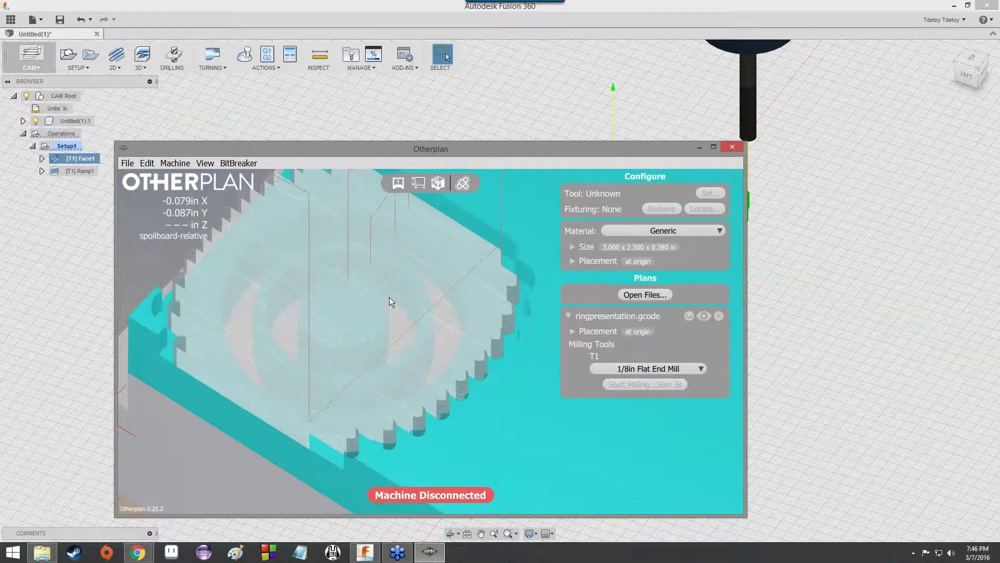
pyautogui.scroll(5, 389, 297)
pyautogui.scroll(-3, 386, 298)
pyautogui.scroll(3, 380, 297)
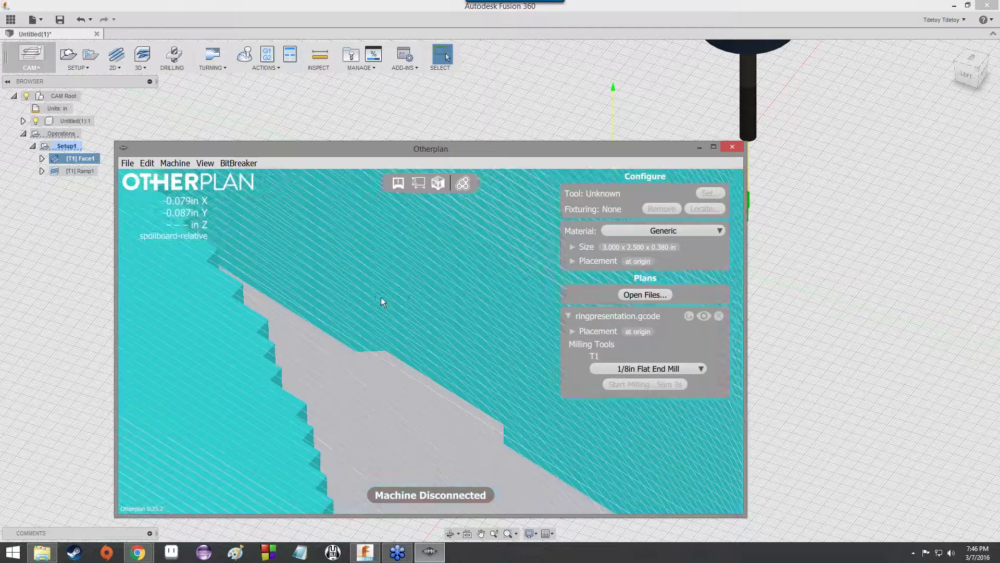
pyautogui.scroll(-3, 381, 298)
pyautogui.scroll(3, 380, 298)
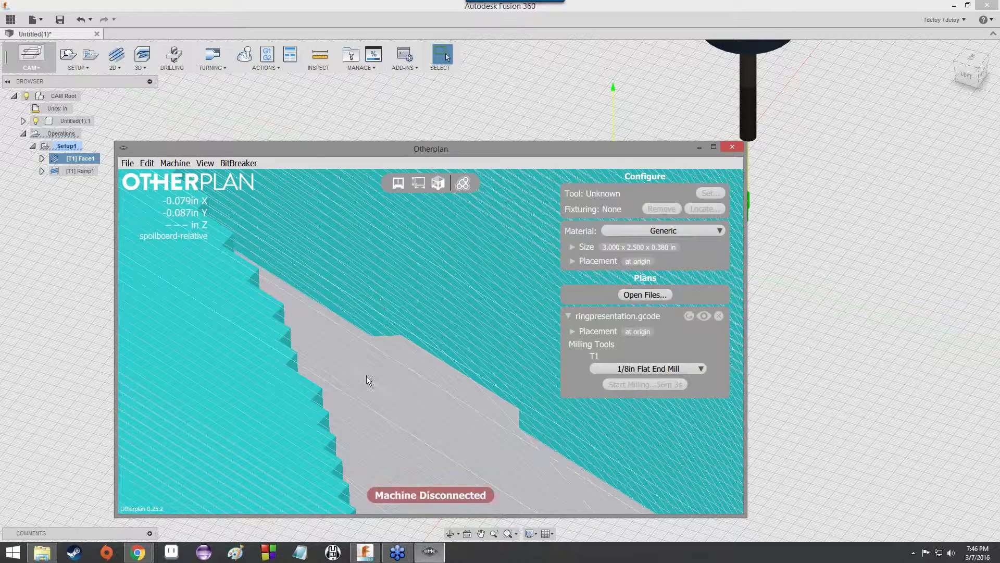
pyautogui.moveTo(366, 376); pyautogui.dragTo(620, 204, button='right')
pyautogui.scroll(-3, 273, 339)
pyautogui.scroll(3, 273, 339)
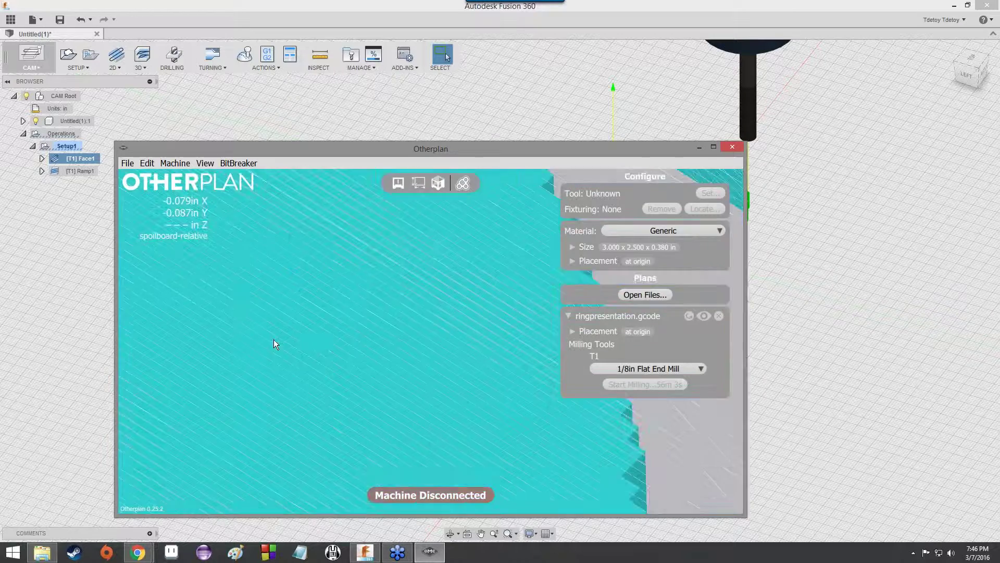
pyautogui.moveTo(273, 339); pyautogui.dragTo(601, 259, button='right')
pyautogui.moveTo(298, 336); pyautogui.dragTo(435, 305, button='right')
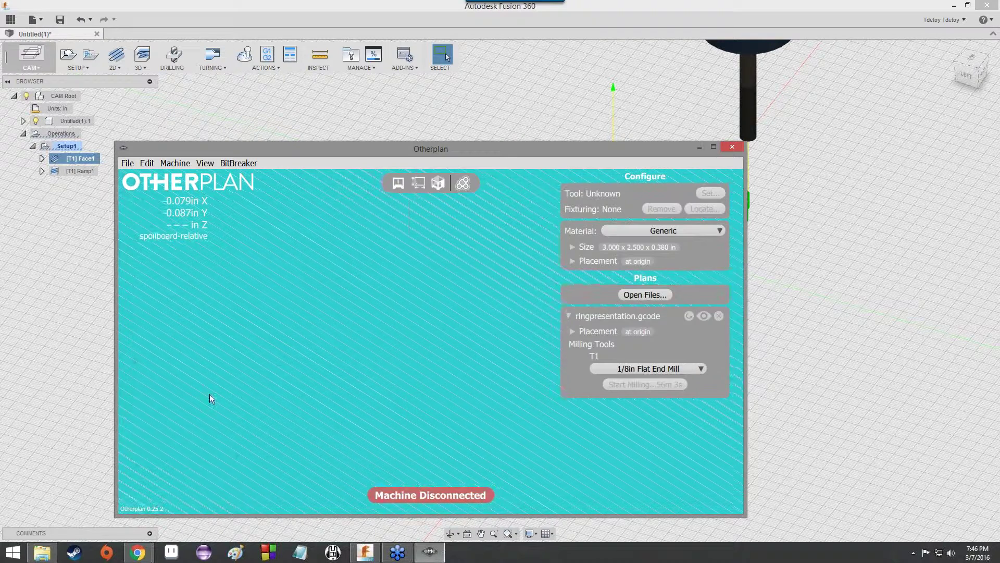
pyautogui.moveTo(210, 393); pyautogui.dragTo(632, 324, button='right')
pyautogui.moveTo(384, 376); pyautogui.dragTo(669, 271, button='right')
pyautogui.moveTo(411, 307); pyautogui.dragTo(284, 341, button='right')
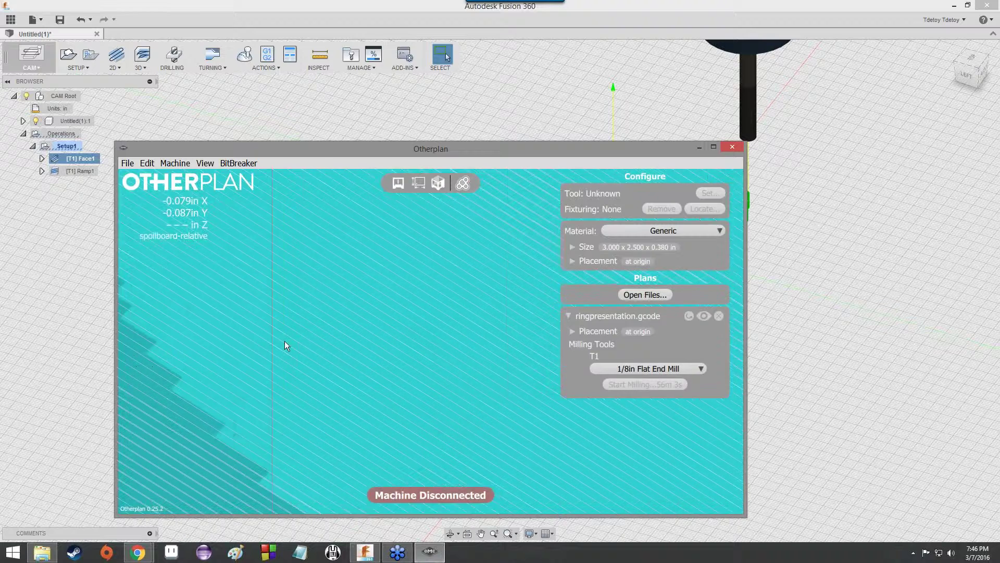
# - Examine the ring-shaped cut areas and the scalloped outer edge of the milling preview at different magnifications
pyautogui.scroll(-3, 316, 336)
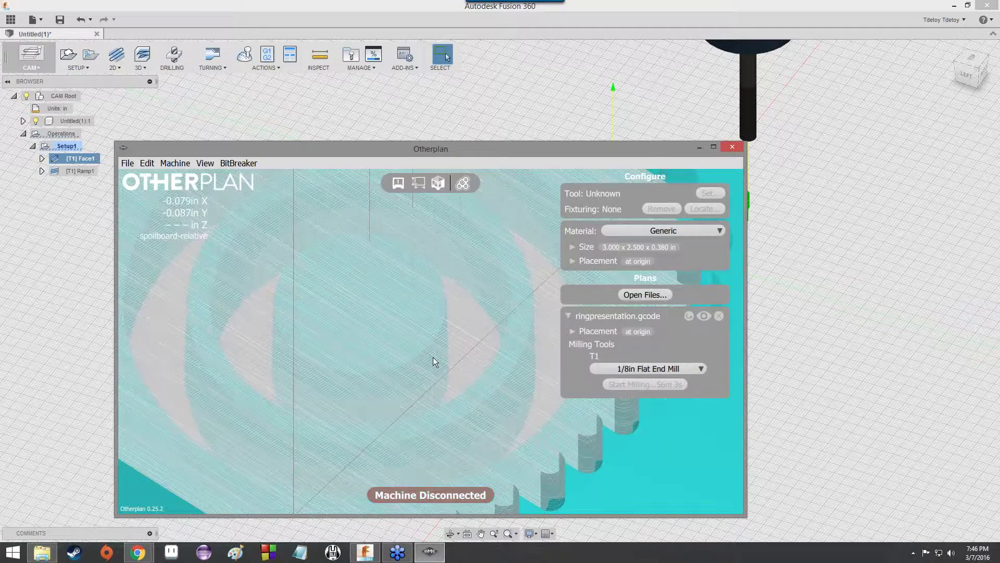
pyautogui.scroll(3, 433, 358)
pyautogui.moveTo(308, 355); pyautogui.dragTo(359, 323, button='right')
pyautogui.scroll(-3, 411, 309)
pyautogui.scroll(3, 402, 310)
pyautogui.scroll(-3, 316, 330)
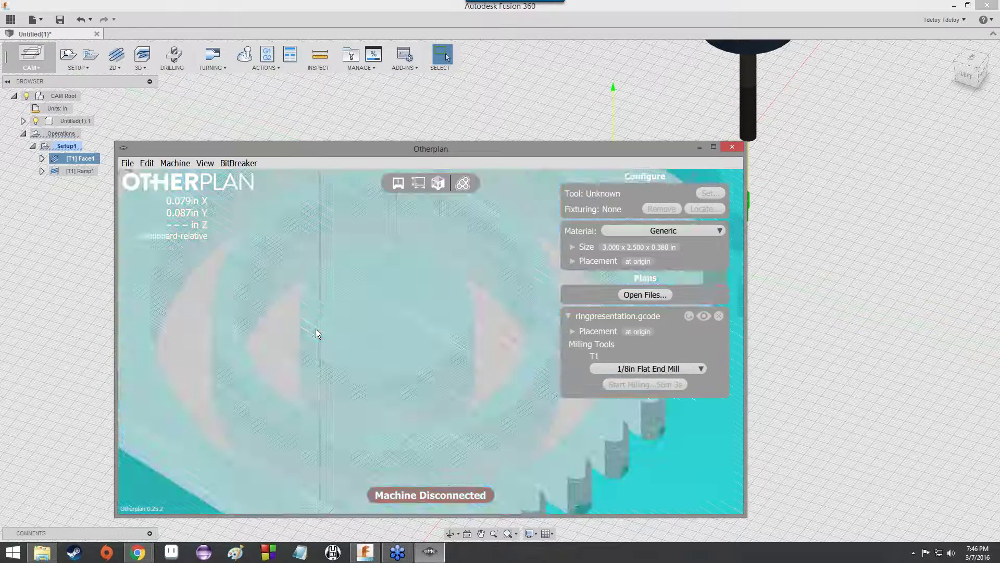
pyautogui.scroll(3, 349, 320)
pyautogui.moveTo(398, 309); pyautogui.dragTo(460, 336, button='right')
pyautogui.scroll(-3, 317, 336)
pyautogui.scroll(3, 446, 342)
pyautogui.moveTo(308, 367); pyautogui.dragTo(214, 331, button='right')
pyautogui.scroll(-3, 300, 330)
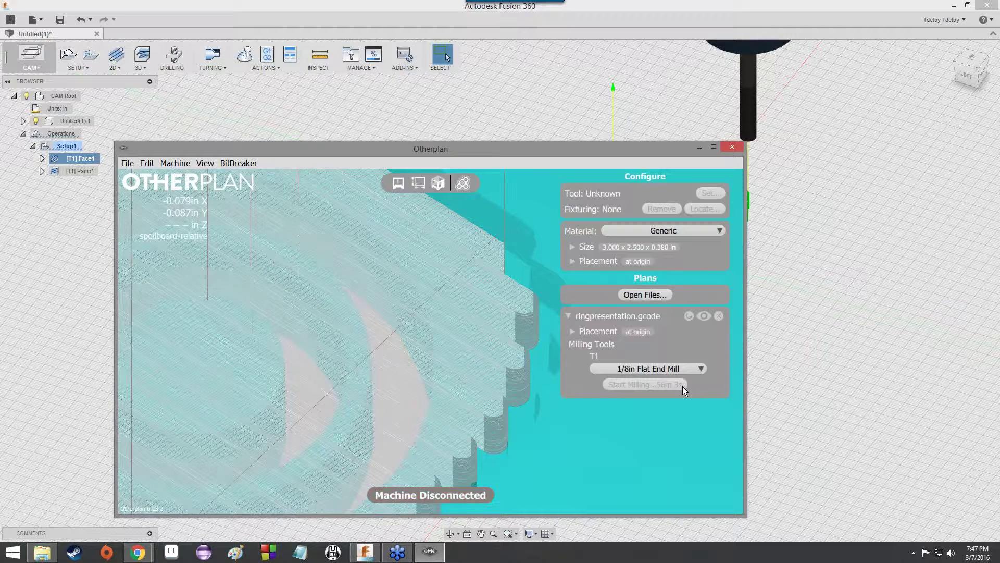
pyautogui.scroll(-4, 369, 360)
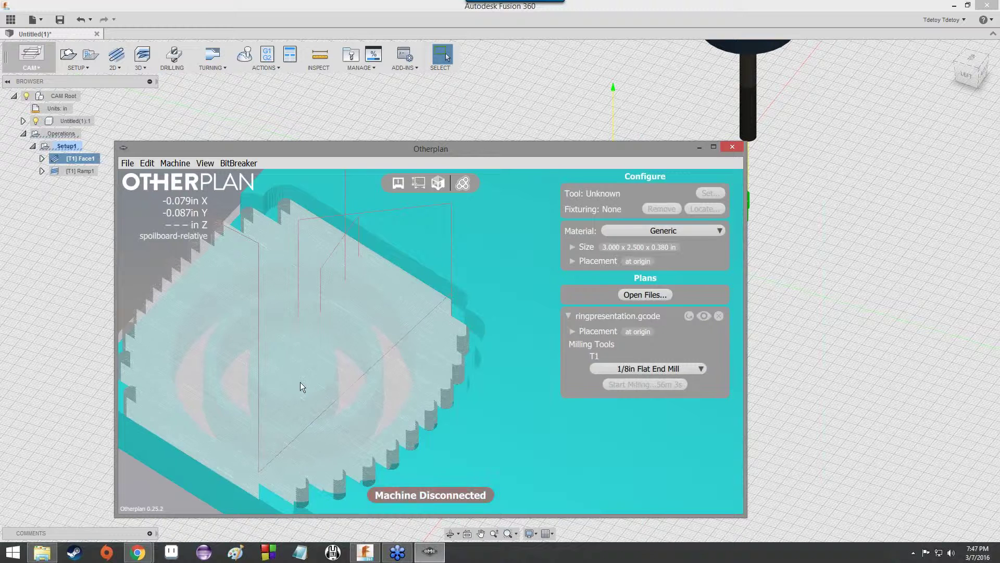
pyautogui.scroll(4, 301, 385)
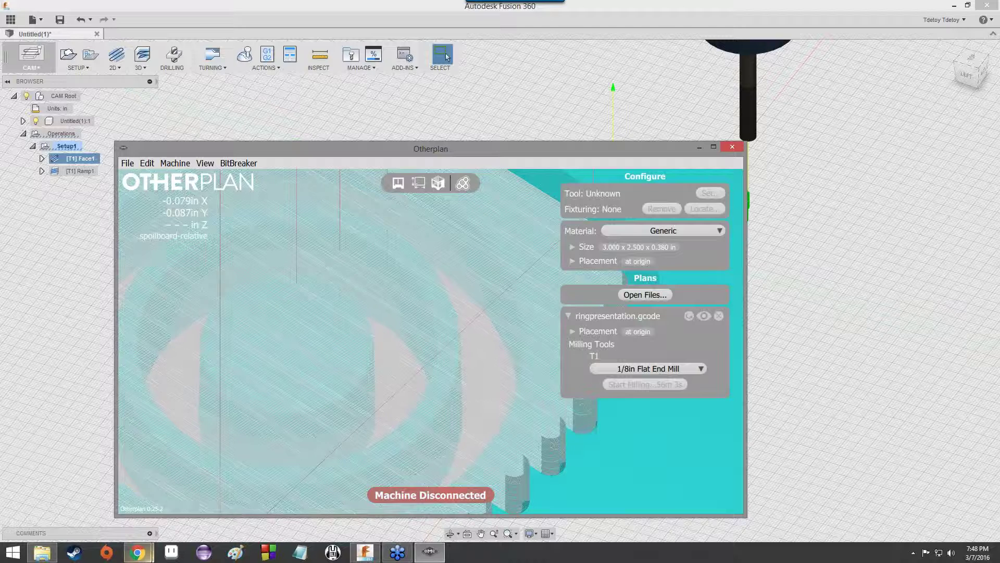
# - Switch to the custom rings tutorial in Chrome and skim the material, tool and milling instructions up to Step 11: Hand-Finish the Ring
pyautogui.moveTo(138, 552)
pyautogui.click(195, 500)
pyautogui.scroll(-15, 416, 364)
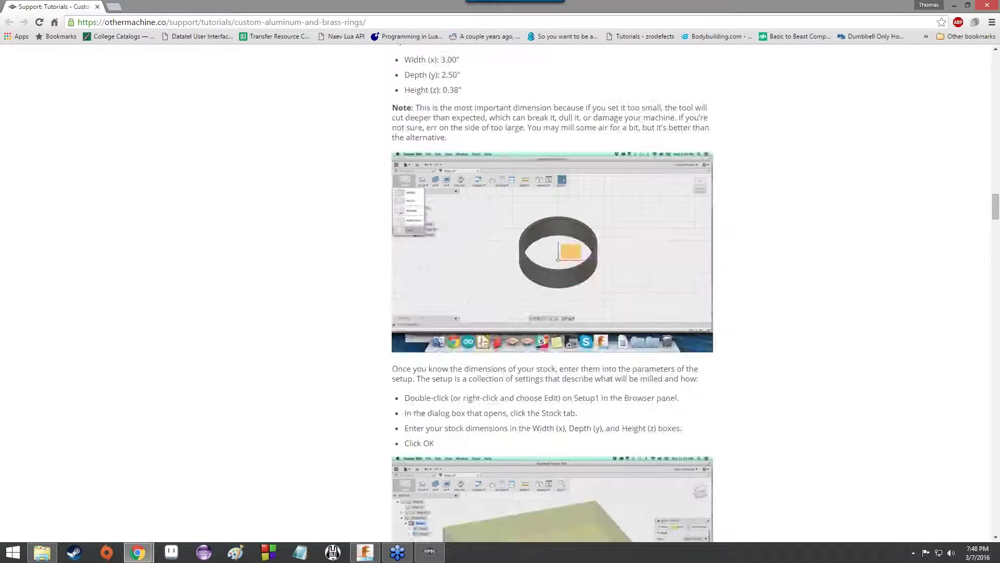
pyautogui.scroll(-20, 552, 292)
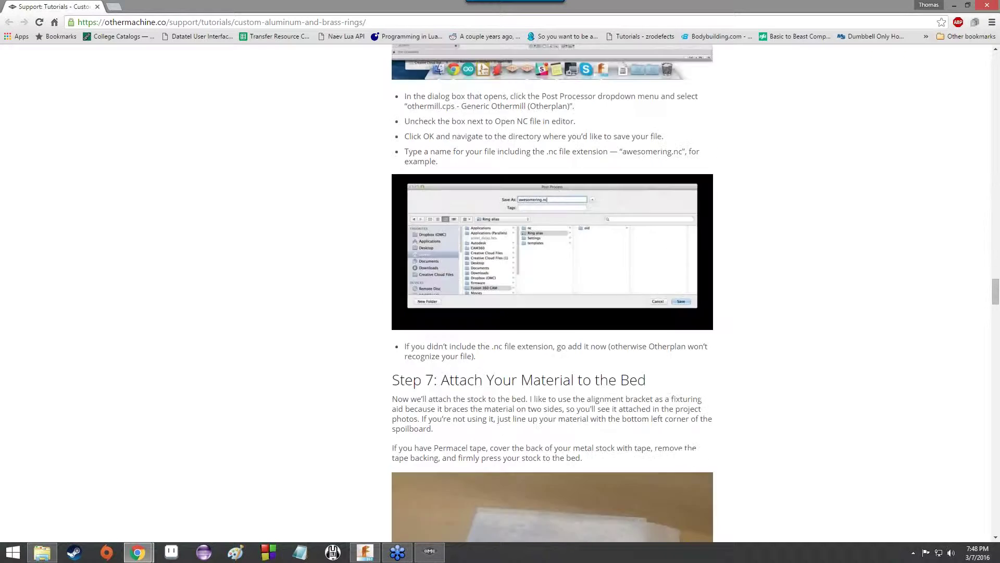
pyautogui.scroll(-13, 398, 388)
pyautogui.scroll(8, 401, 391)
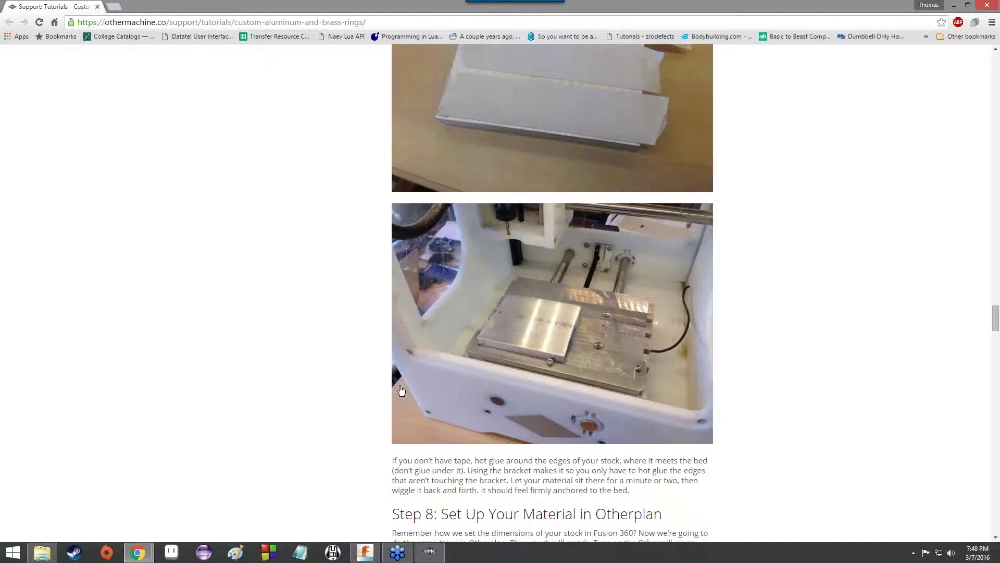
pyautogui.scroll(-18, 458, 312)
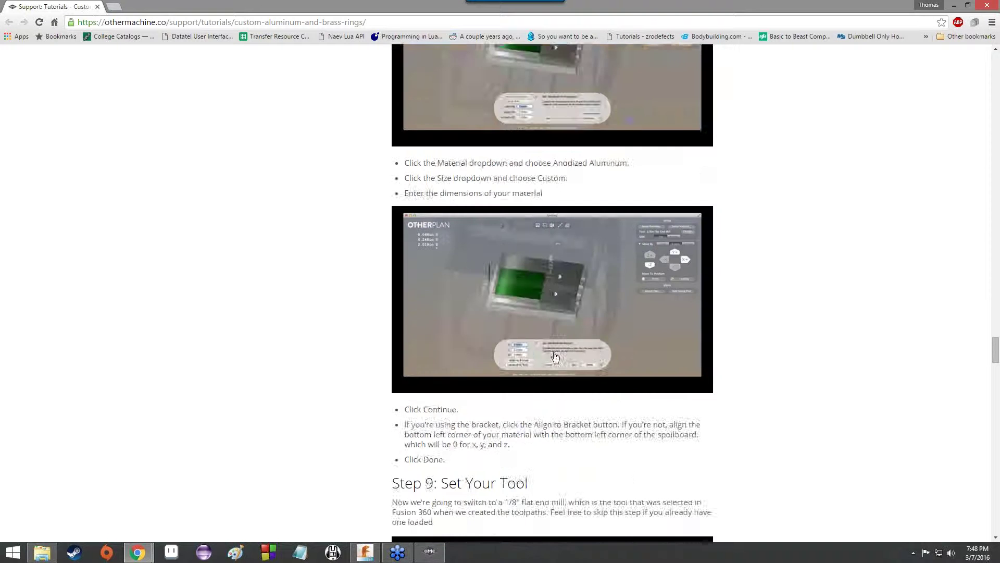
pyautogui.scroll(-20, 552, 292)
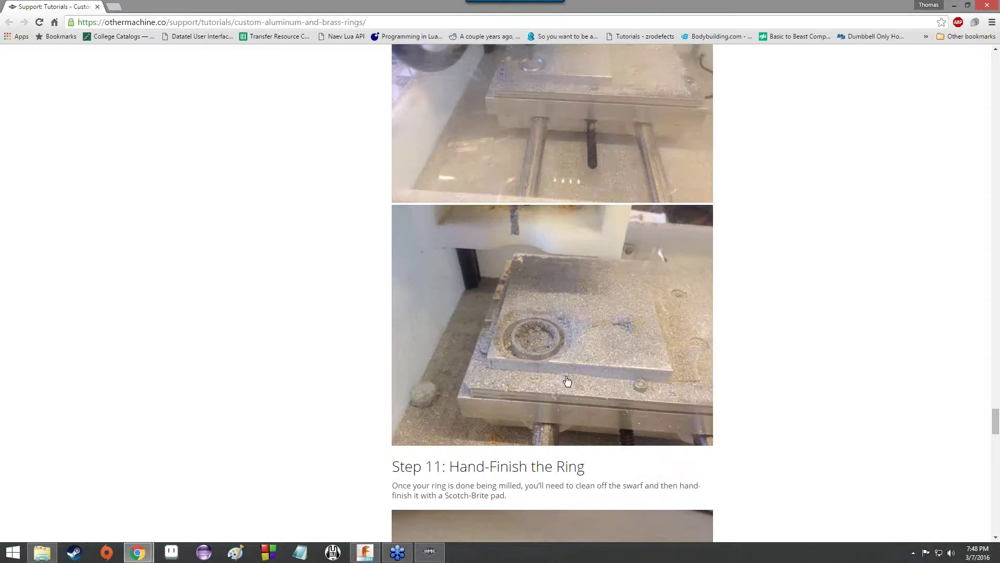
# - Examine the photos of the freshly milled ring under Step 11, both on the table and held between fingers
pyautogui.scroll(-5, 570, 346)
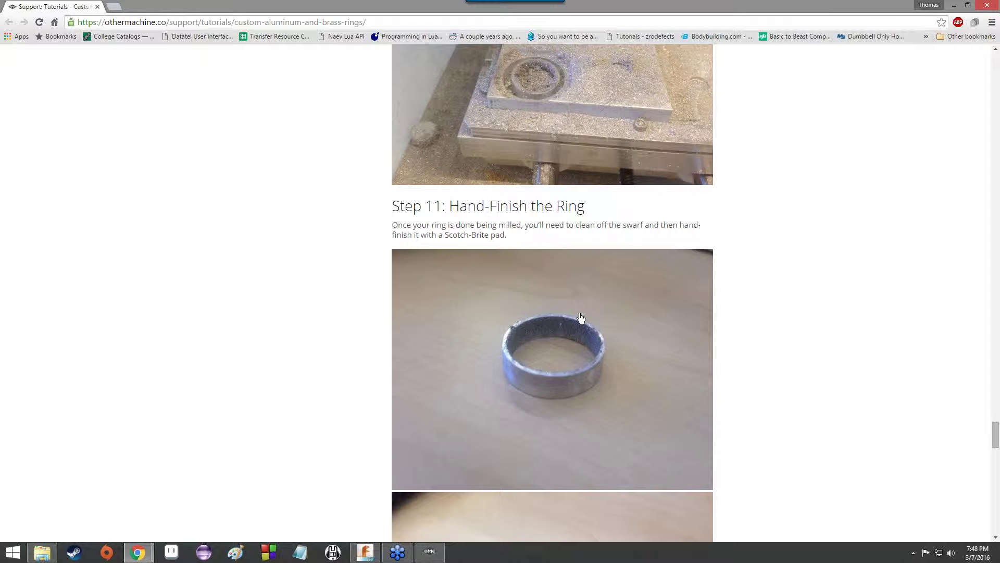
pyautogui.scroll(-4, 523, 336)
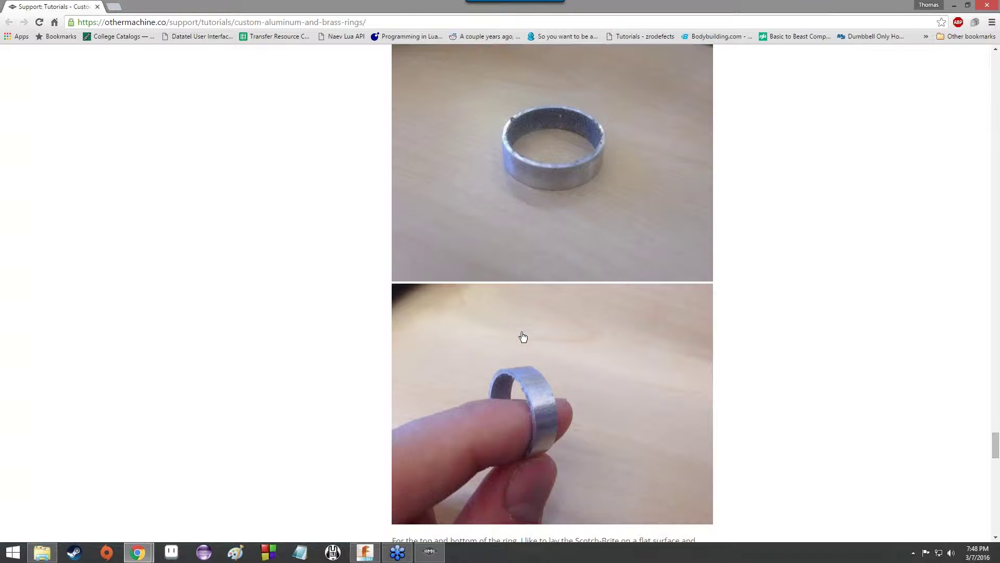
pyautogui.scroll(-1, 523, 336)
pyautogui.scroll(-2, 522, 336)
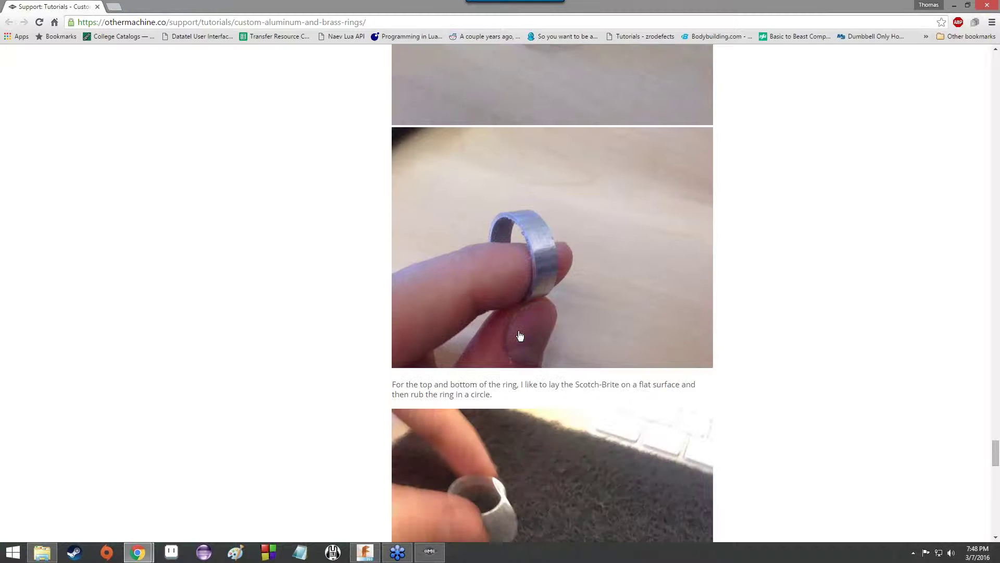
pyautogui.scroll(2, 519, 335)
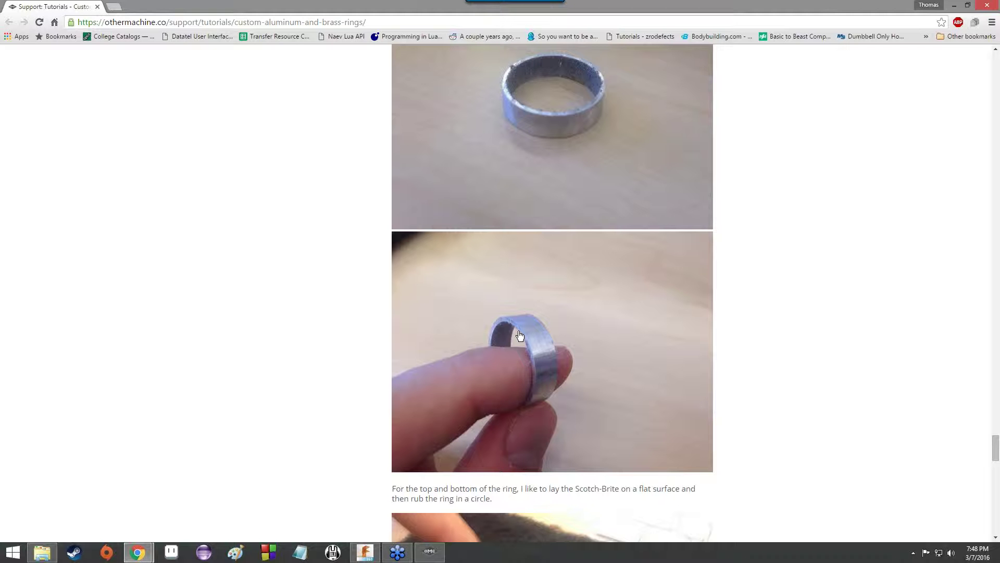
pyautogui.scroll(5, 520, 335)
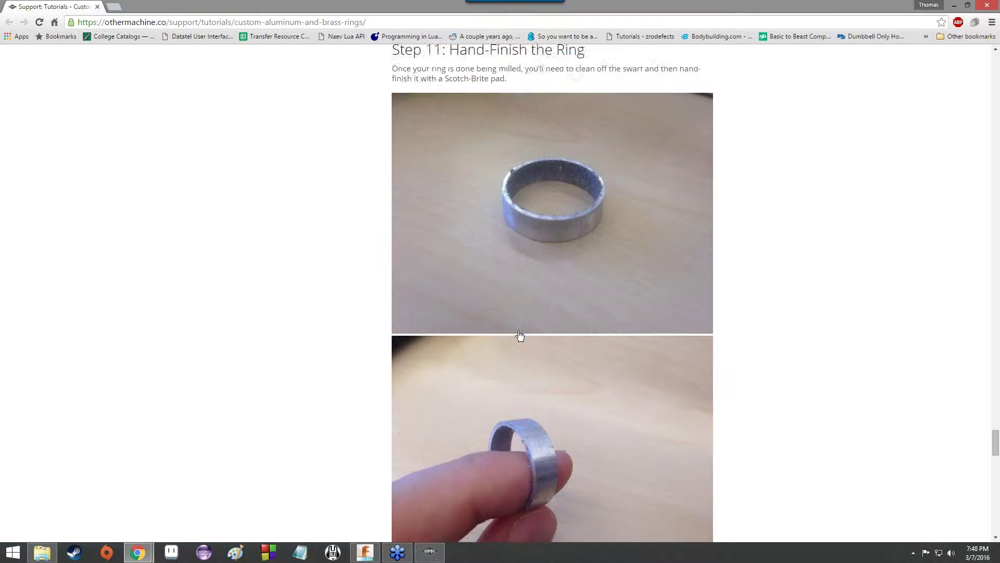
pyautogui.scroll(-1, 508, 365)
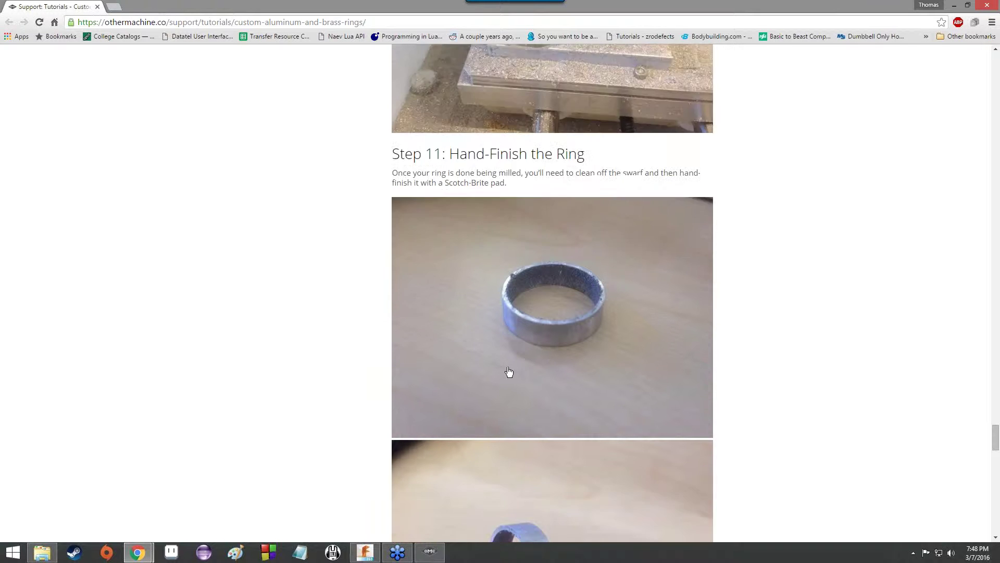
pyautogui.scroll(-4, 500, 334)
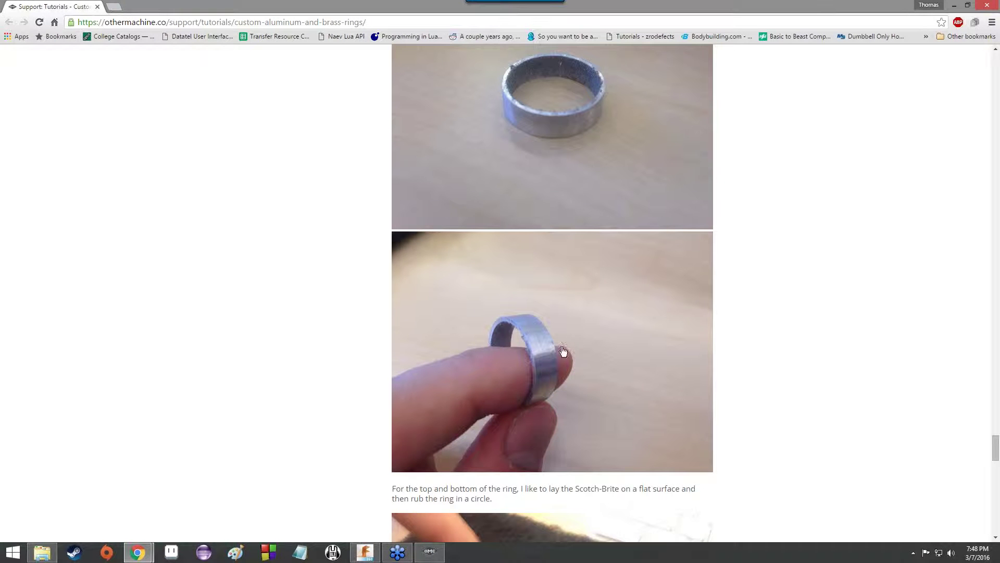
# - Read how to polish the ring's top, bottom, outside and inside with Scotch-Brite, and view the finished ring photos
pyautogui.scroll(-5, 583, 286)
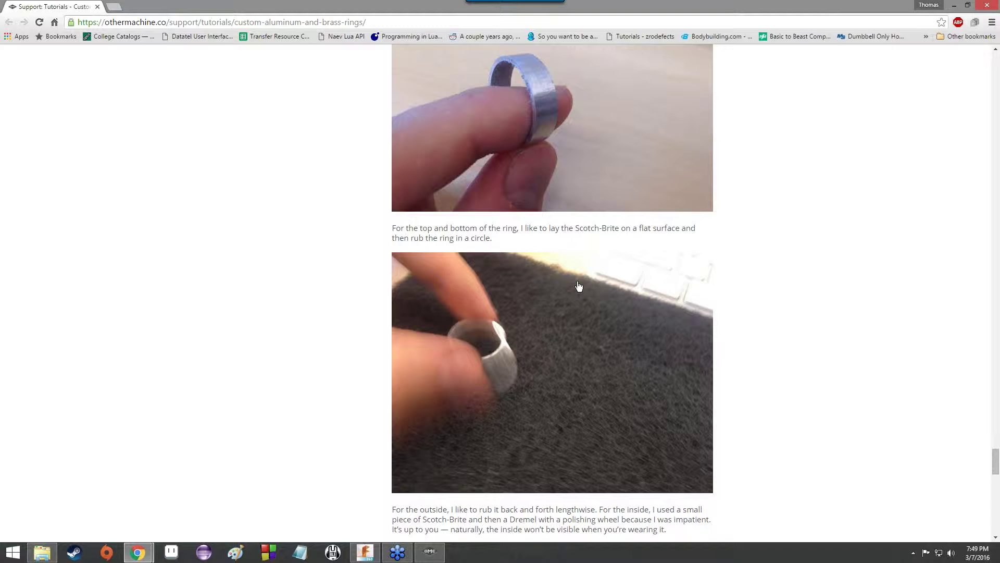
pyautogui.scroll(-2, 573, 288)
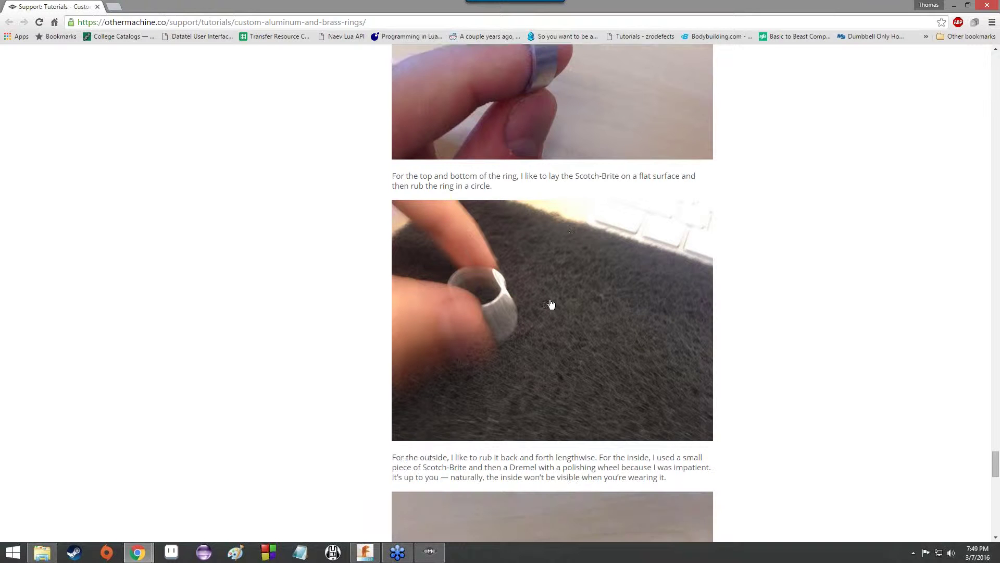
pyautogui.scroll(-3, 550, 304)
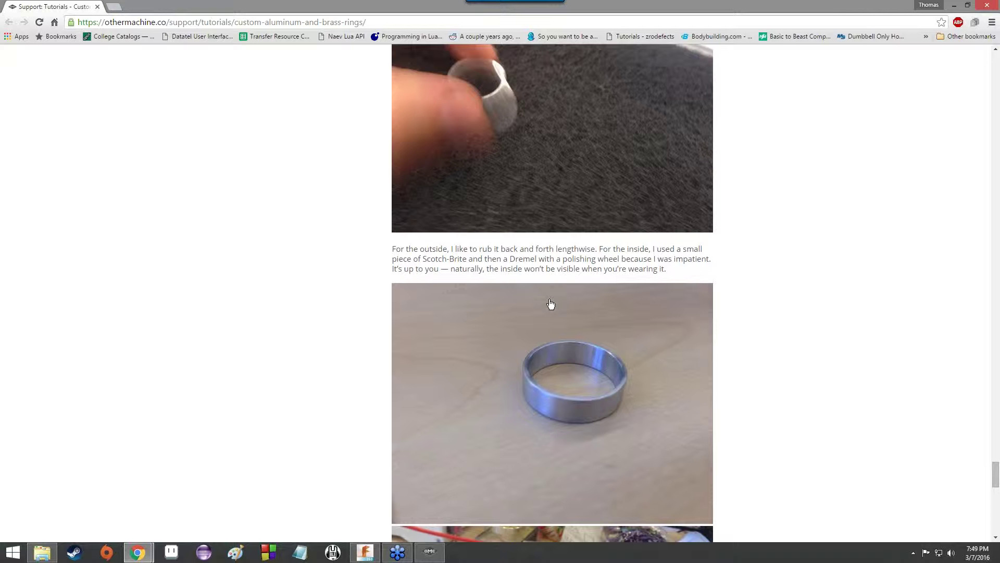
pyautogui.scroll(-3, 550, 307)
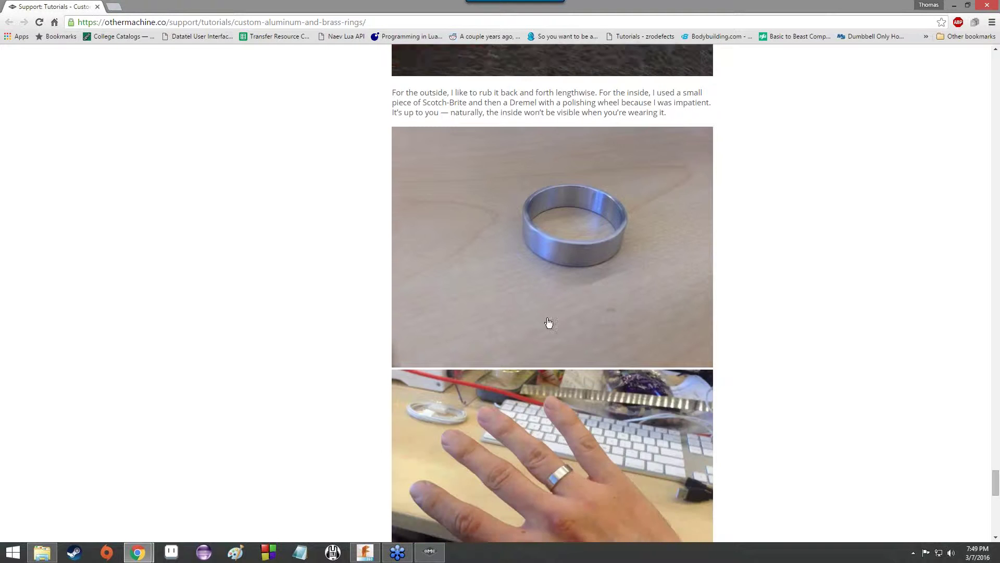
pyautogui.scroll(3, 545, 326)
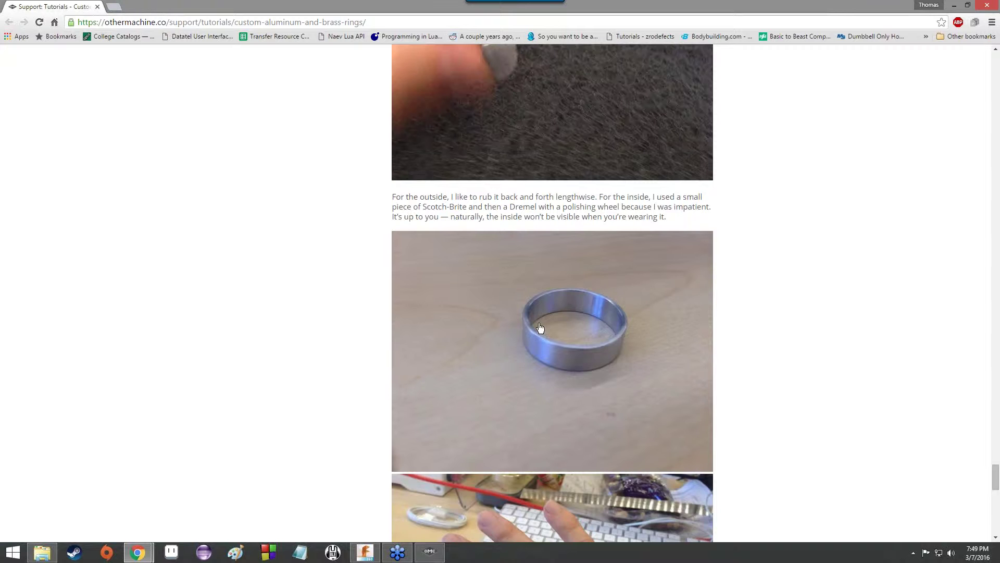